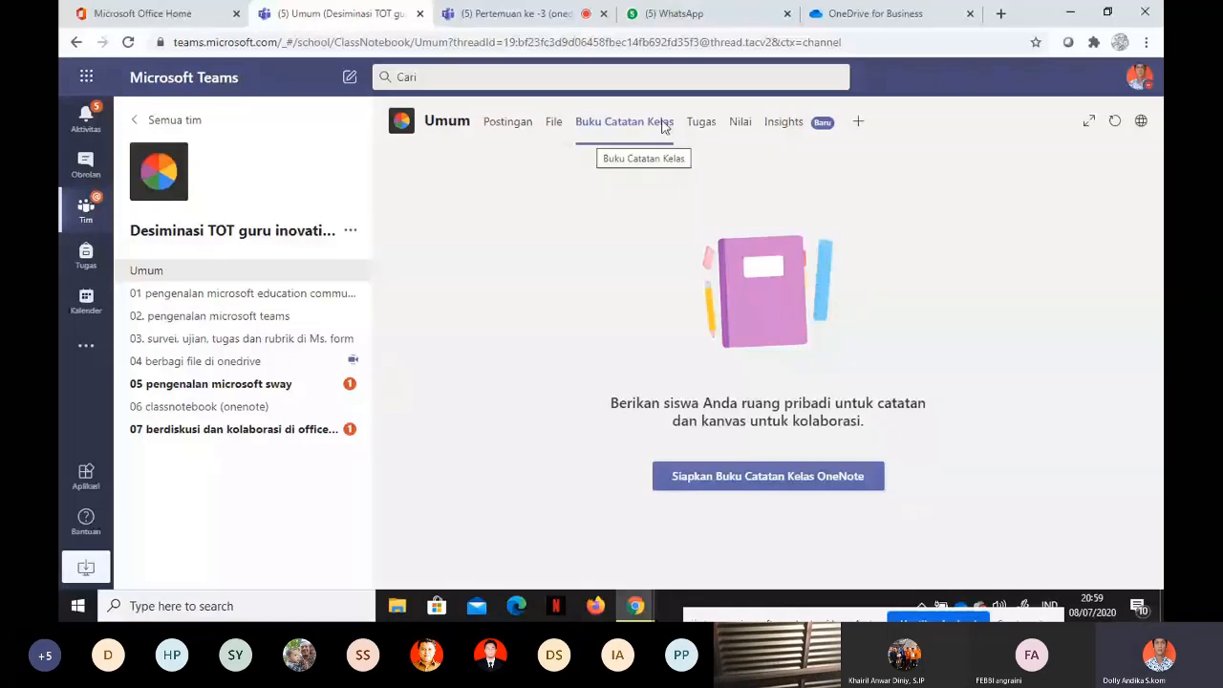
# Start setting up a blank OneNote class notebook in the Umum channel and proceed to the student section setup
pyautogui.click(507, 123)
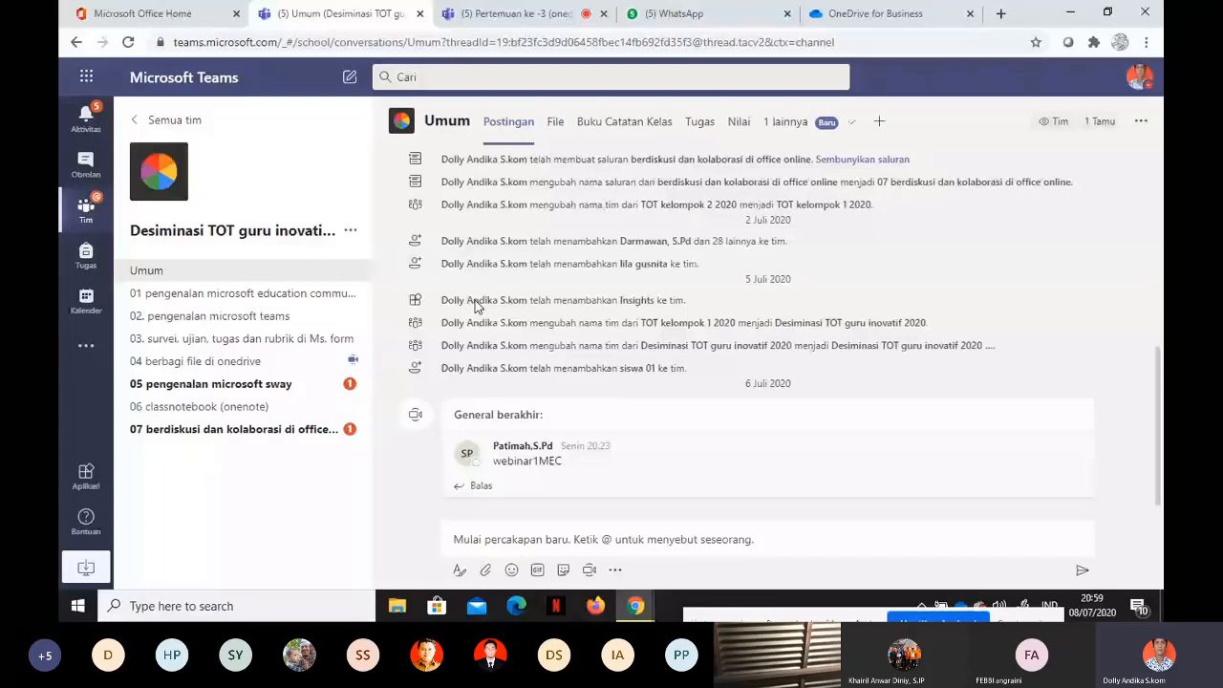
pyautogui.click(621, 132)
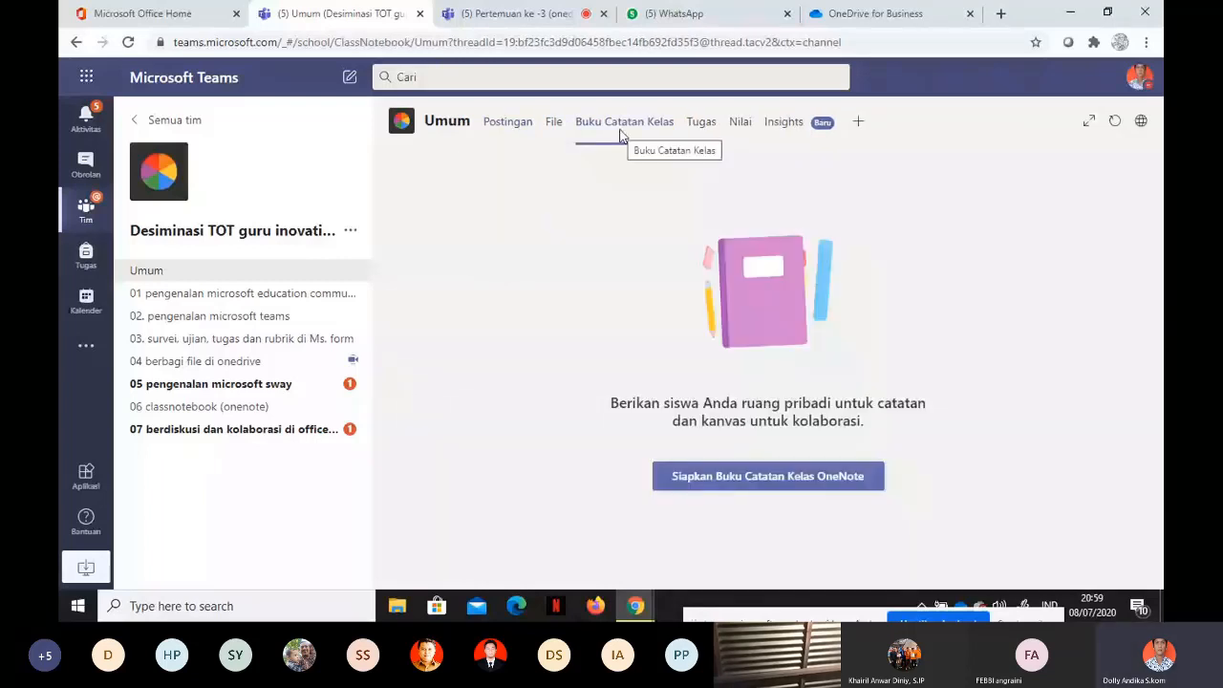
pyautogui.click(796, 476)
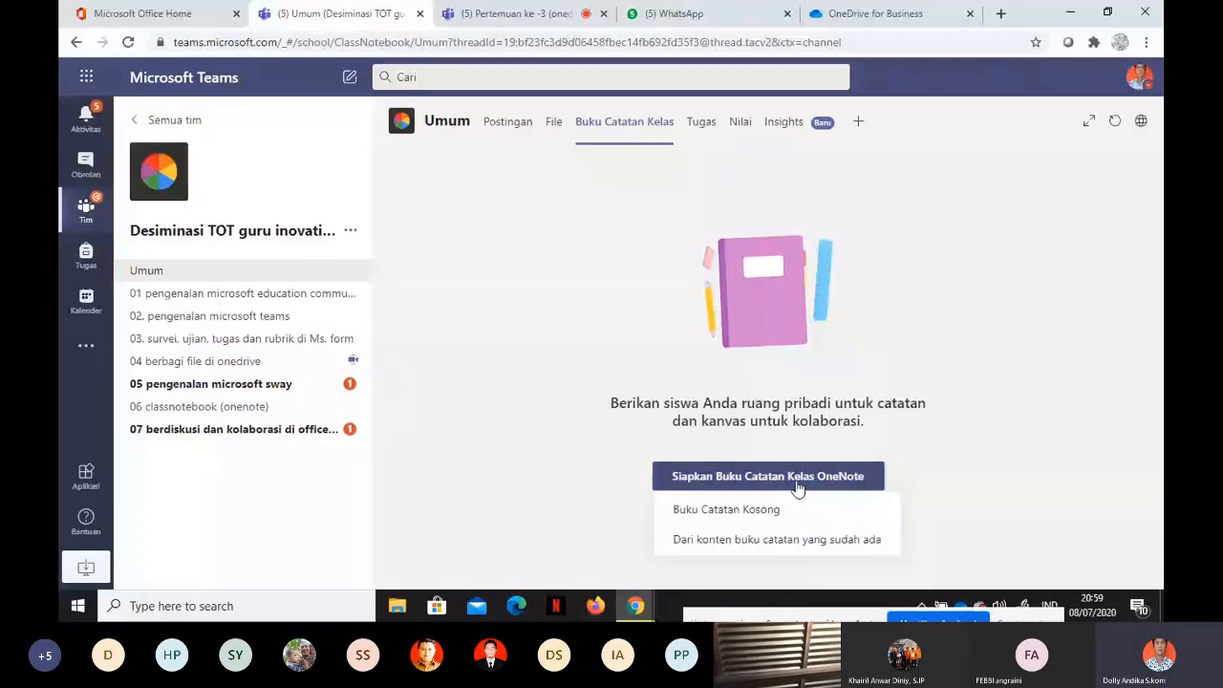
pyautogui.click(703, 513)
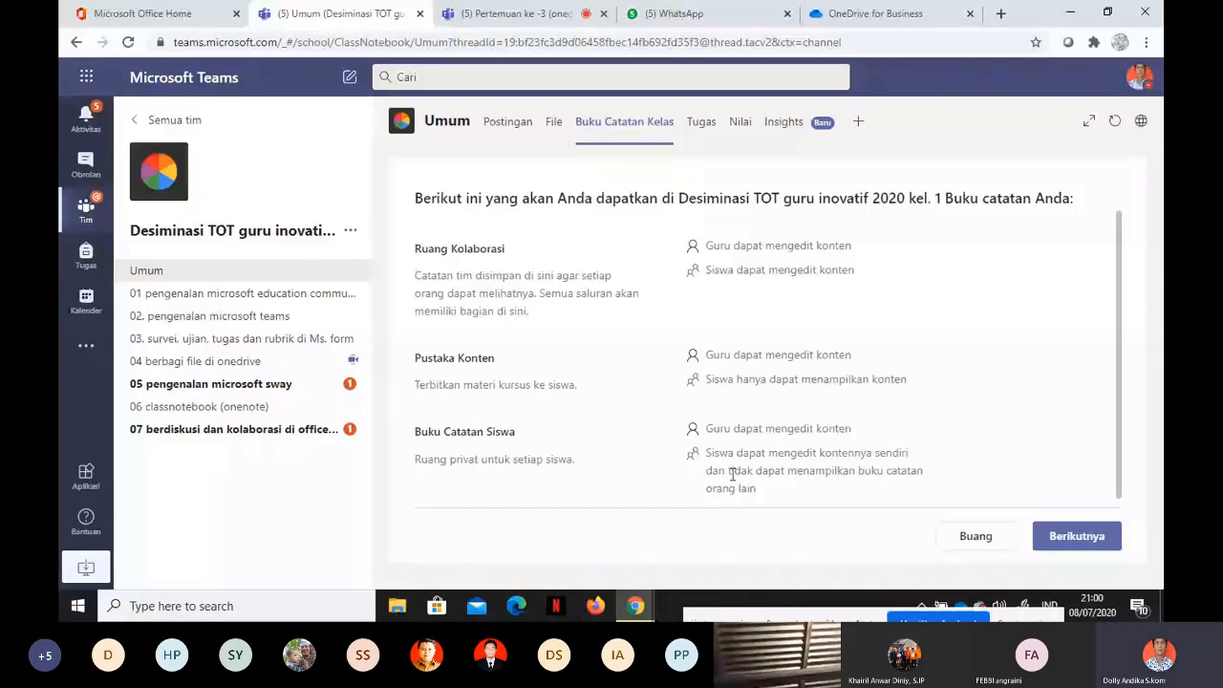
pyautogui.click(1054, 538)
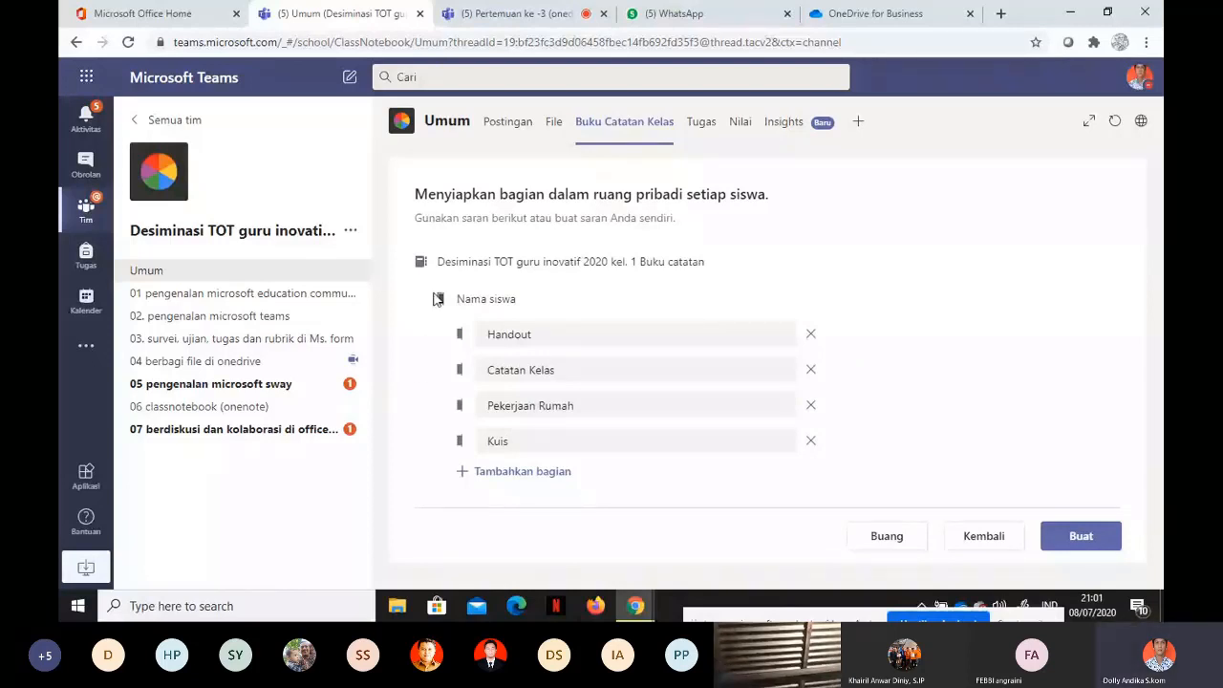
# Review the suggested private student sections Handout, Catatan Kelas, Pekerjaan Rumah and Kuis
pyautogui.click(532, 334)
pyautogui.click(574, 366)
pyautogui.click(590, 401)
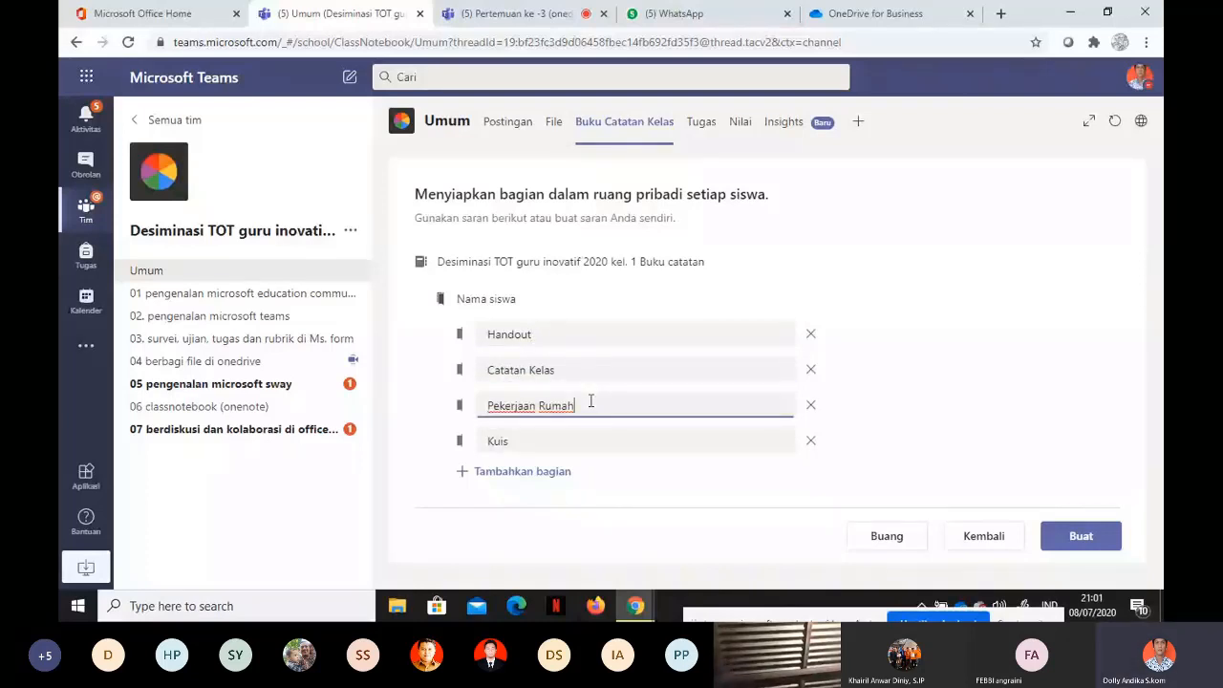
pyautogui.click(583, 339)
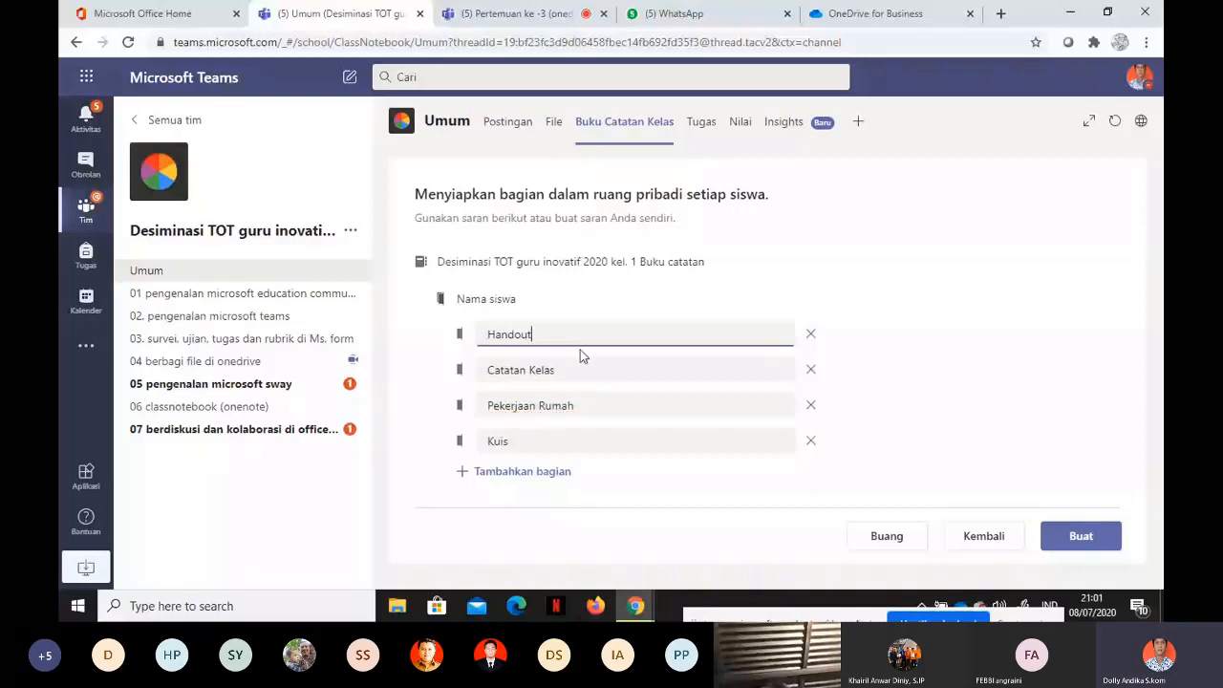
pyautogui.click(582, 371)
pyautogui.click(596, 405)
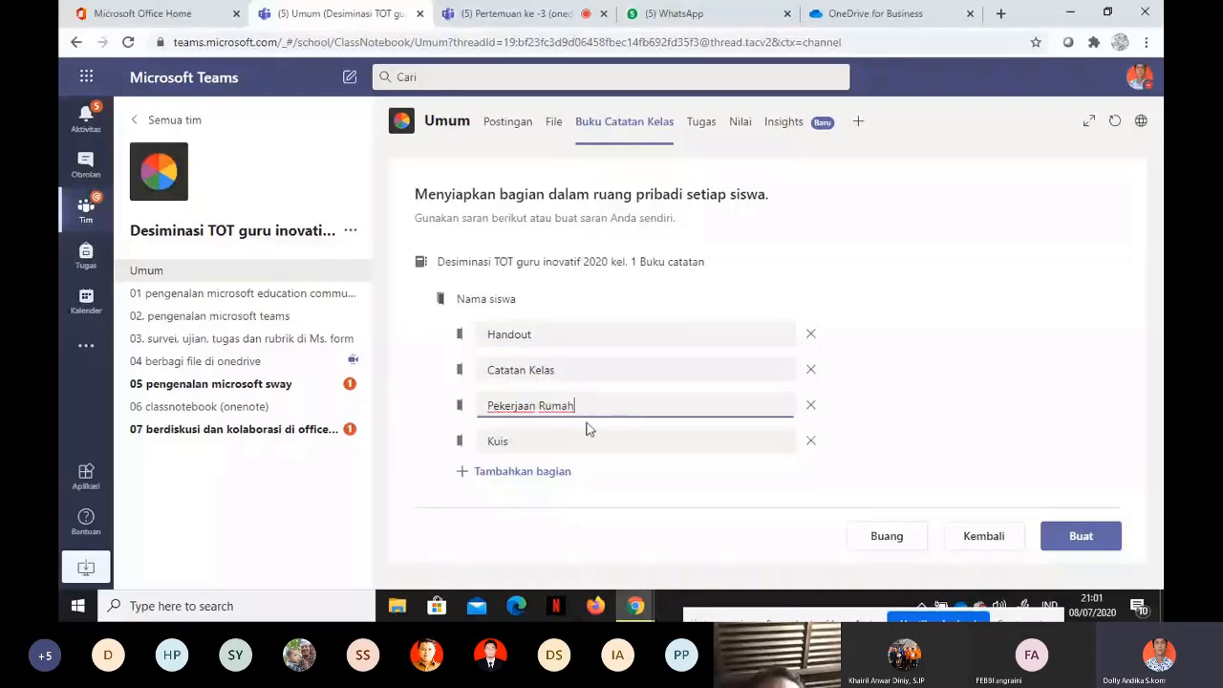
pyautogui.click(568, 441)
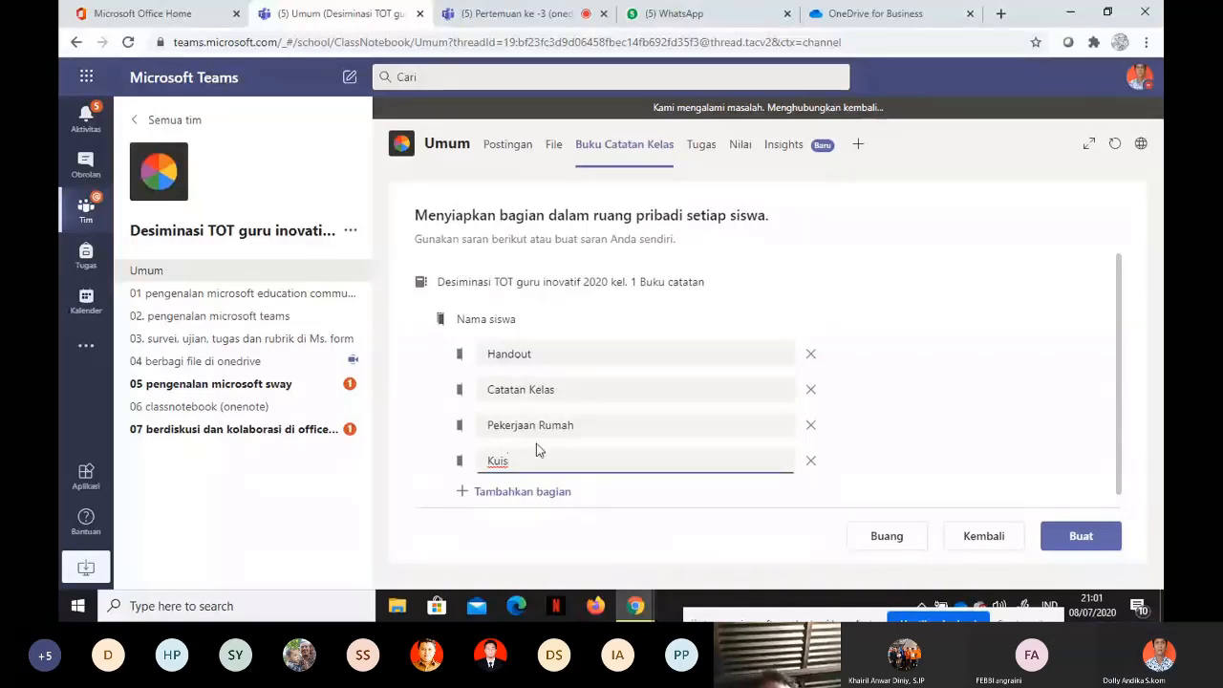
# Rename the Handout section in each student's private space to "bahan ajar"
pyautogui.click(542, 354)
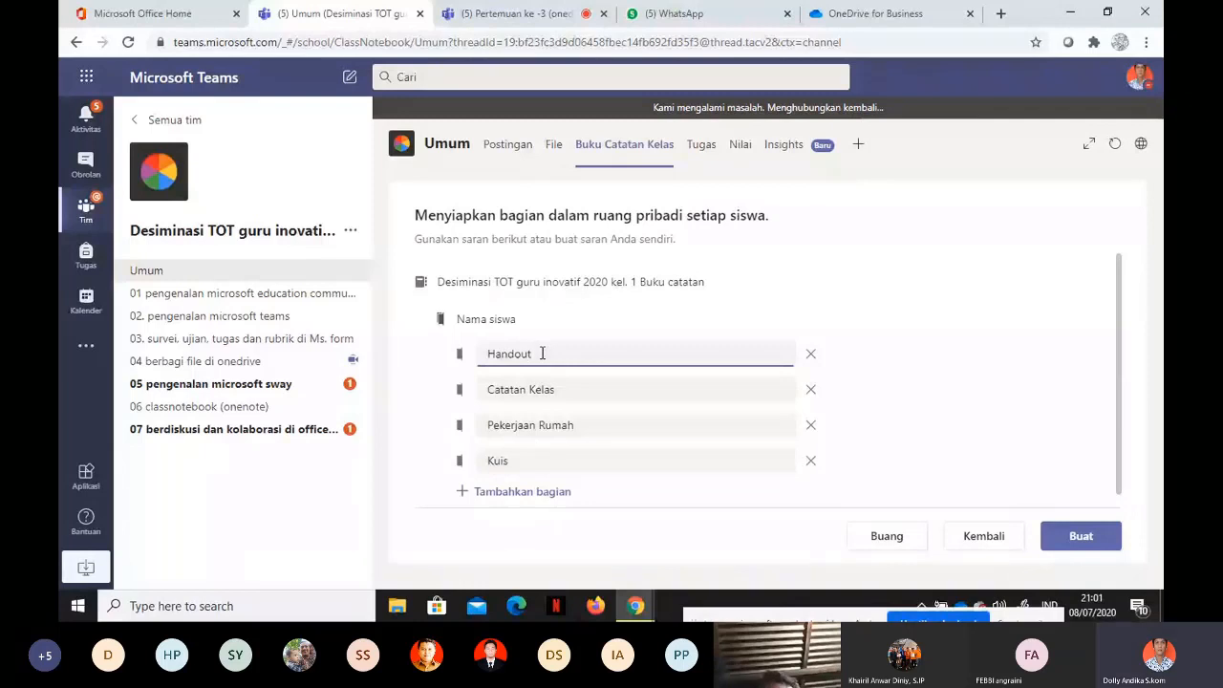
pyautogui.press('BackSpace')
pyautogui.press('BackSpace')
pyautogui.press('BackSpace')
pyautogui.press('BackSpace')
pyautogui.press('BackSpace')
pyautogui.press('BackSpace')
pyautogui.press('BackSpace')
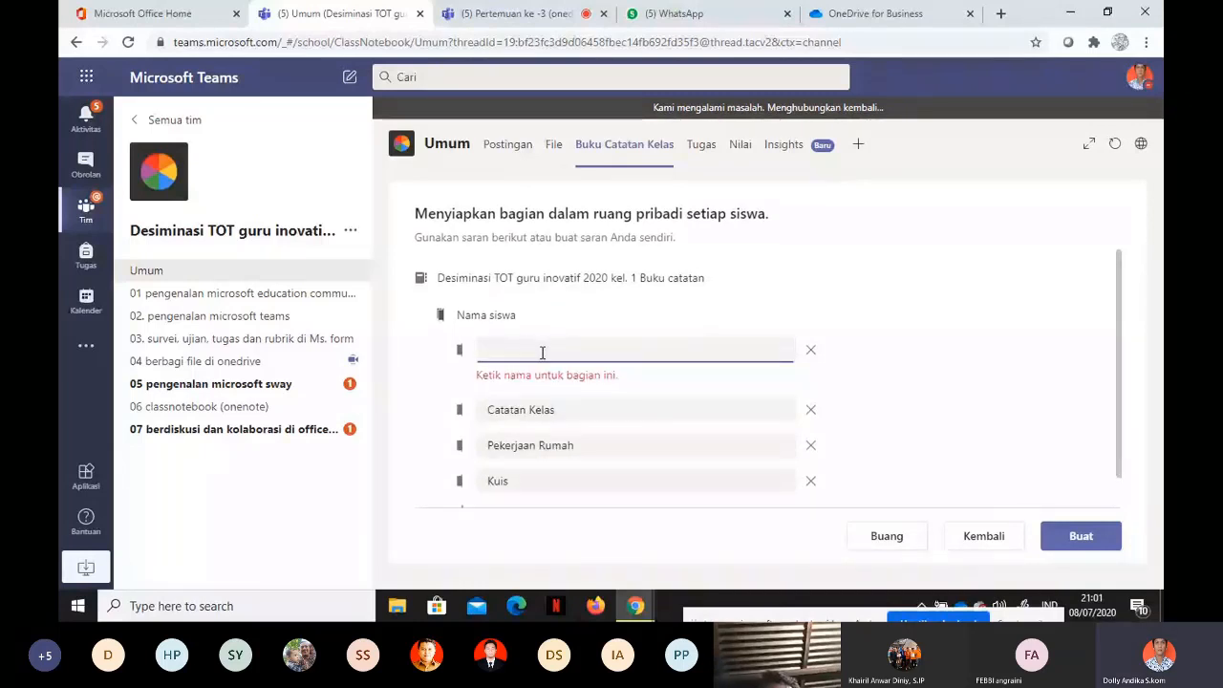
pyautogui.write('bAH')
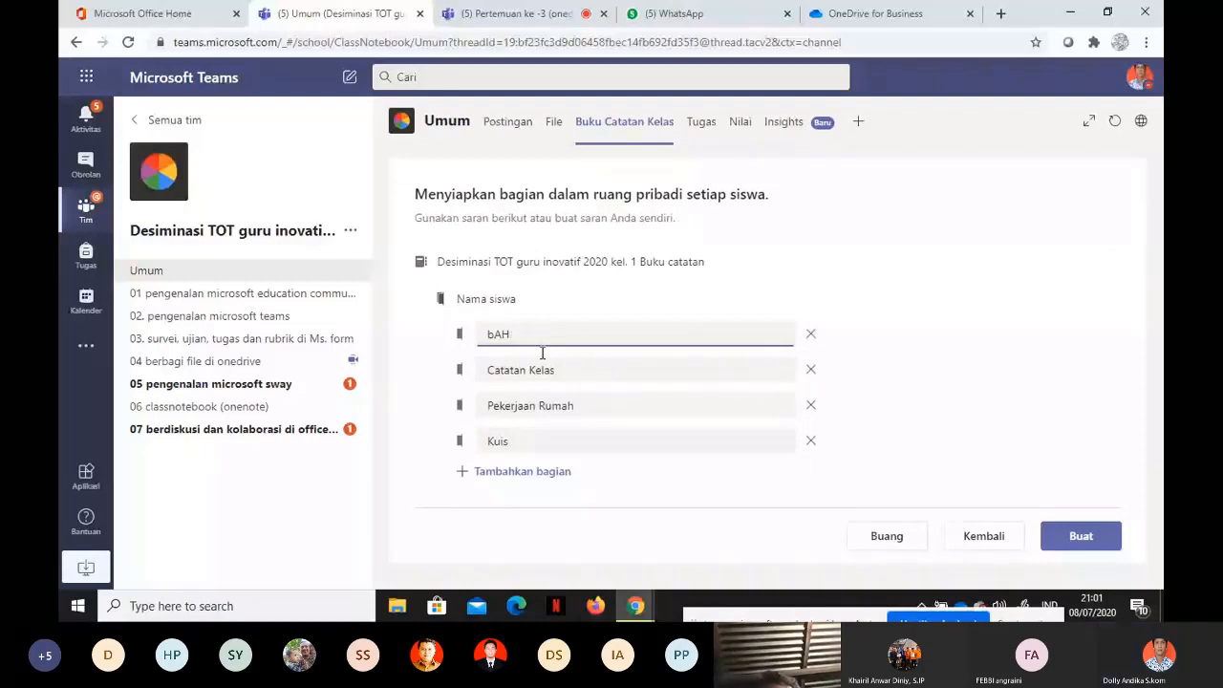
pyautogui.press('BackSpace')
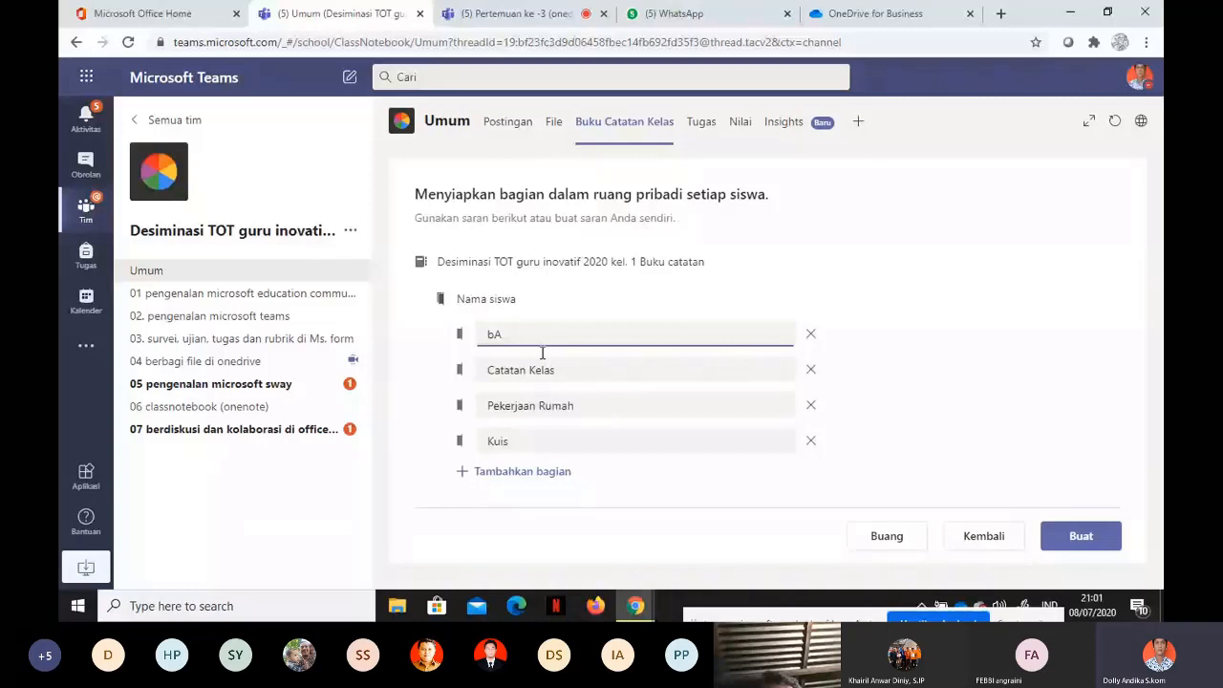
pyautogui.press('BackSpace')
pyautogui.press('BackSpace')
pyautogui.write('bahan ajar')
# Create the class notebook with the student sections bahan ajar, Catatan Kelas, Pekerjaan Rumah and Kuis
pyautogui.click(568, 371)
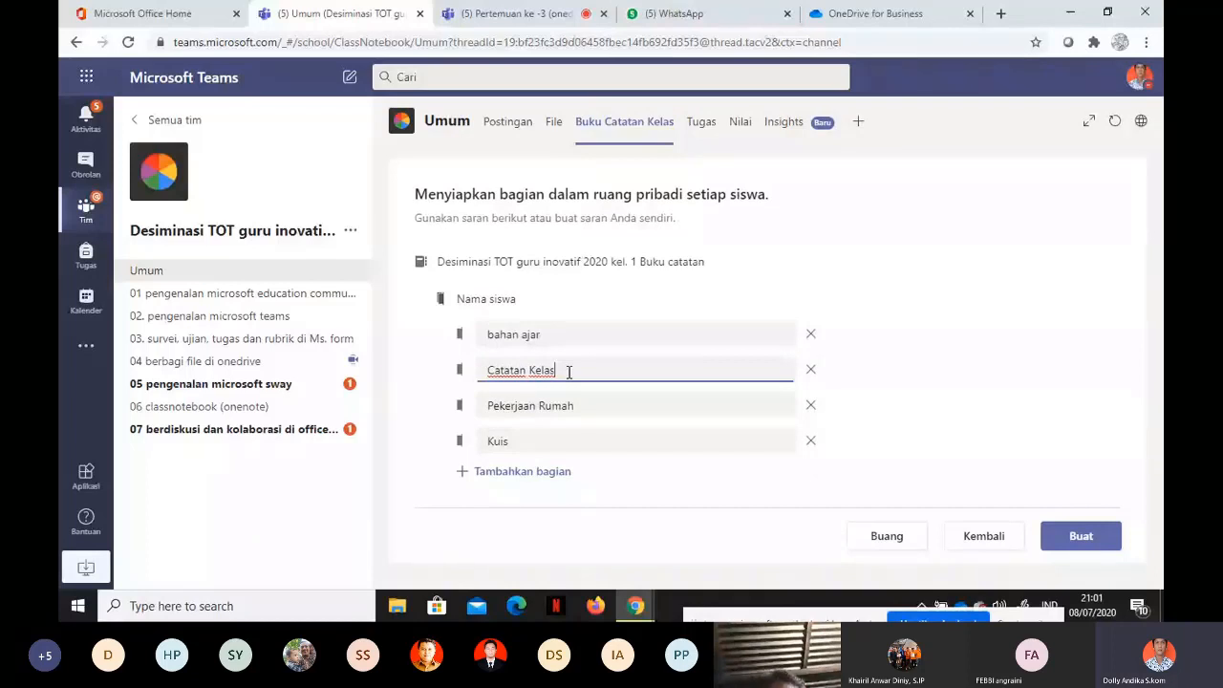
pyautogui.click(522, 443)
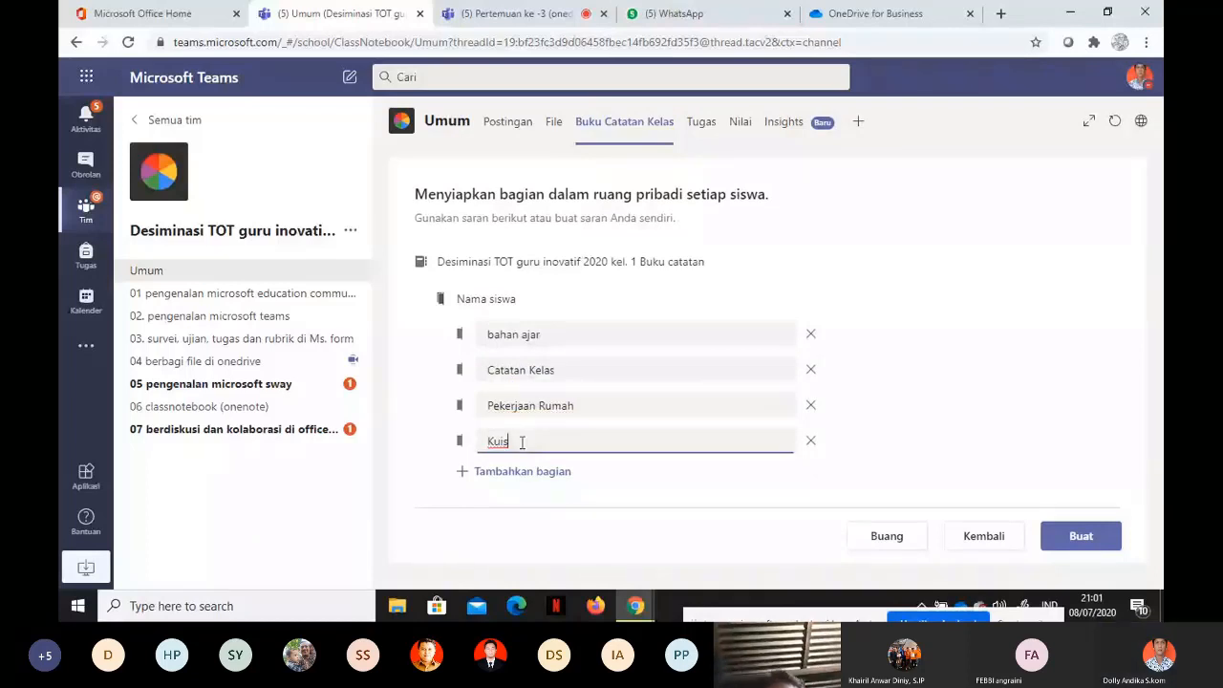
pyautogui.click(516, 305)
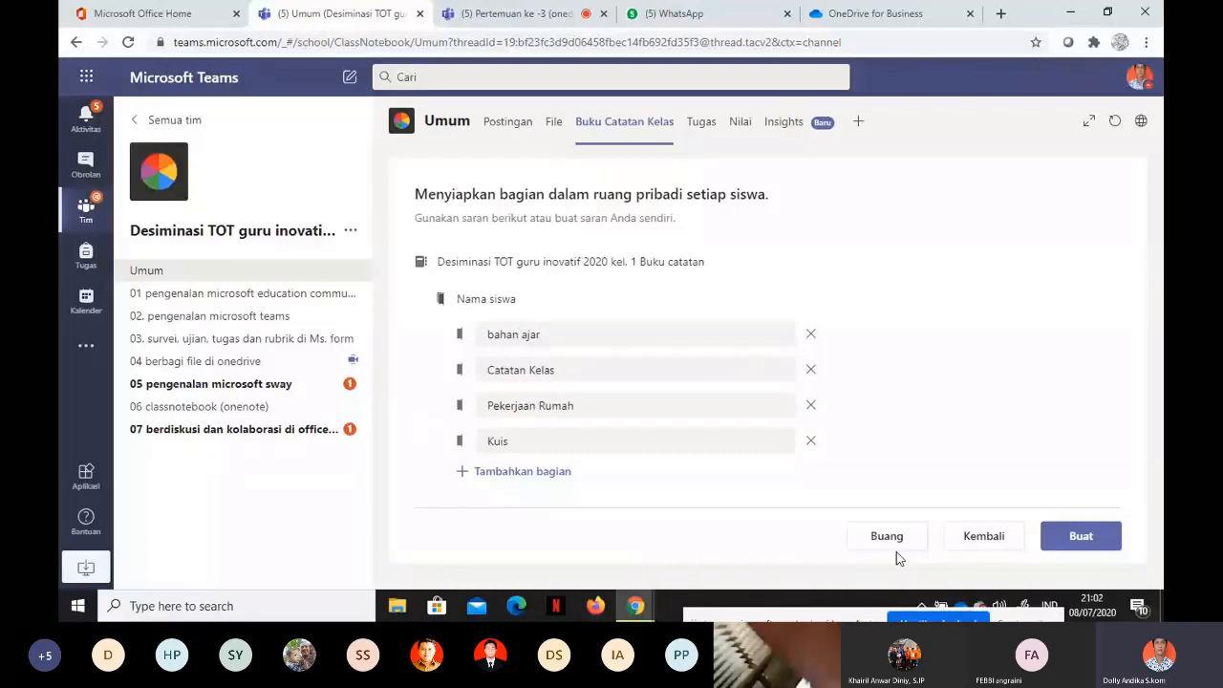
pyautogui.click(1079, 536)
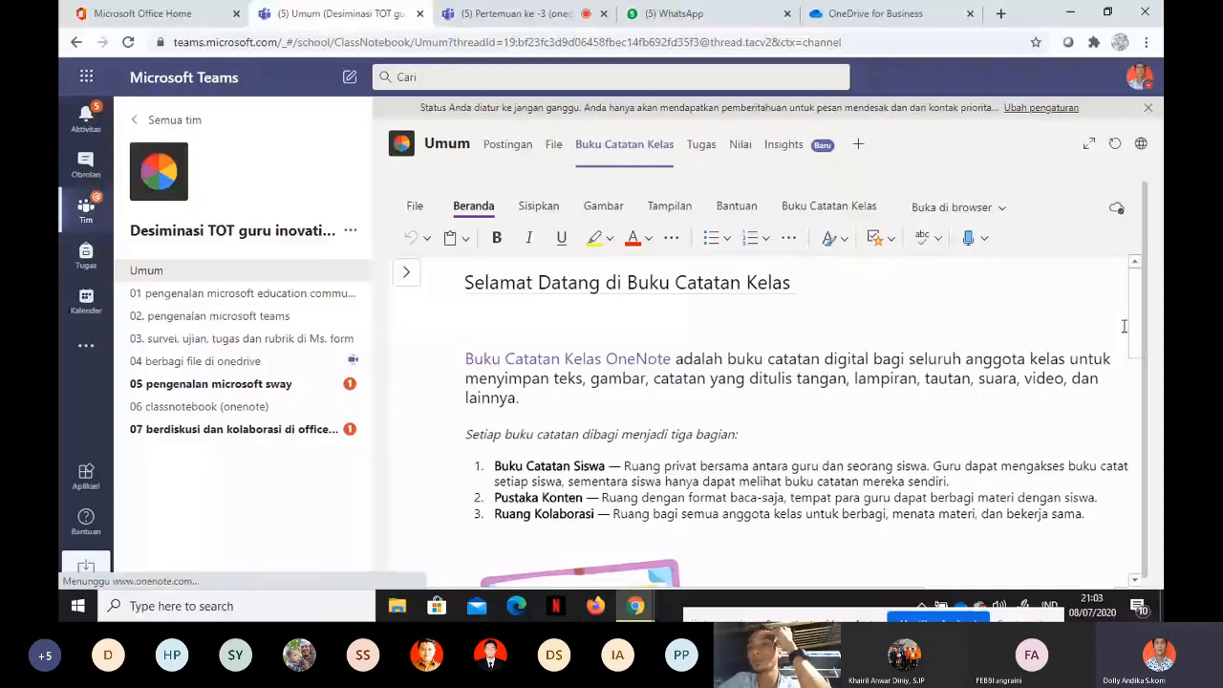
# Show the notebook's section list and look through the individual student sections from start to end
pyautogui.click(406, 273)
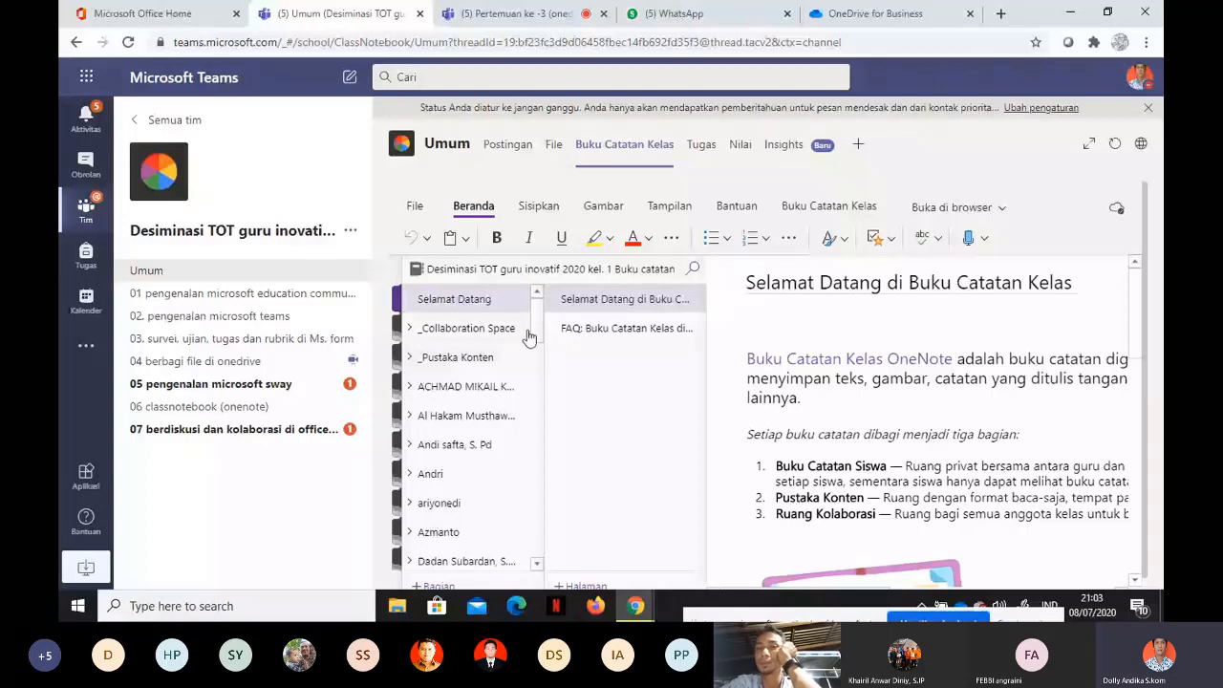
pyautogui.scroll(-1, 461, 328)
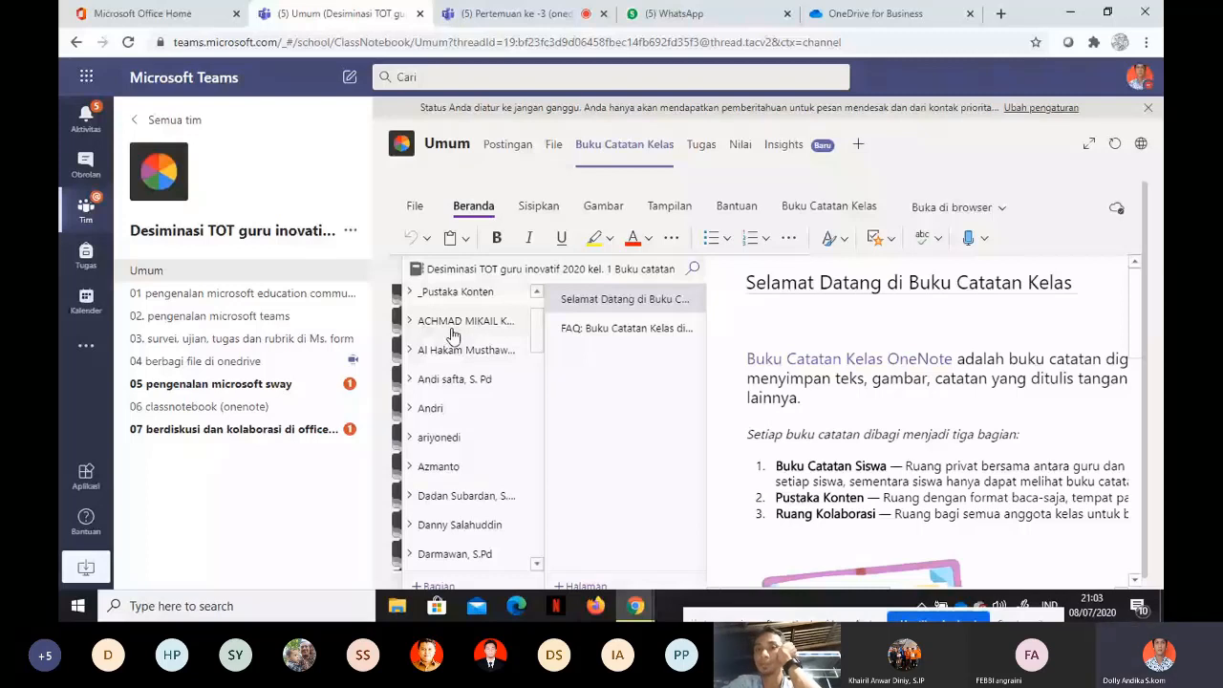
pyautogui.moveTo(538, 336); pyautogui.dragTo(547, 411)
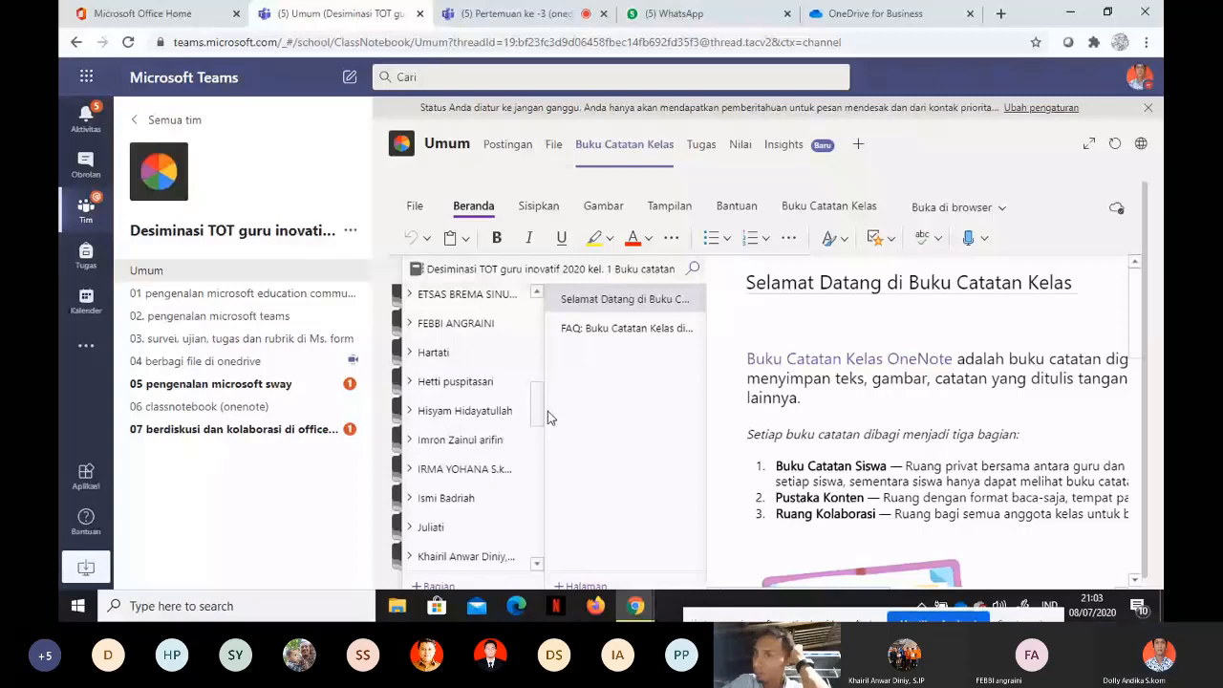
pyautogui.scroll(-2, 425, 346)
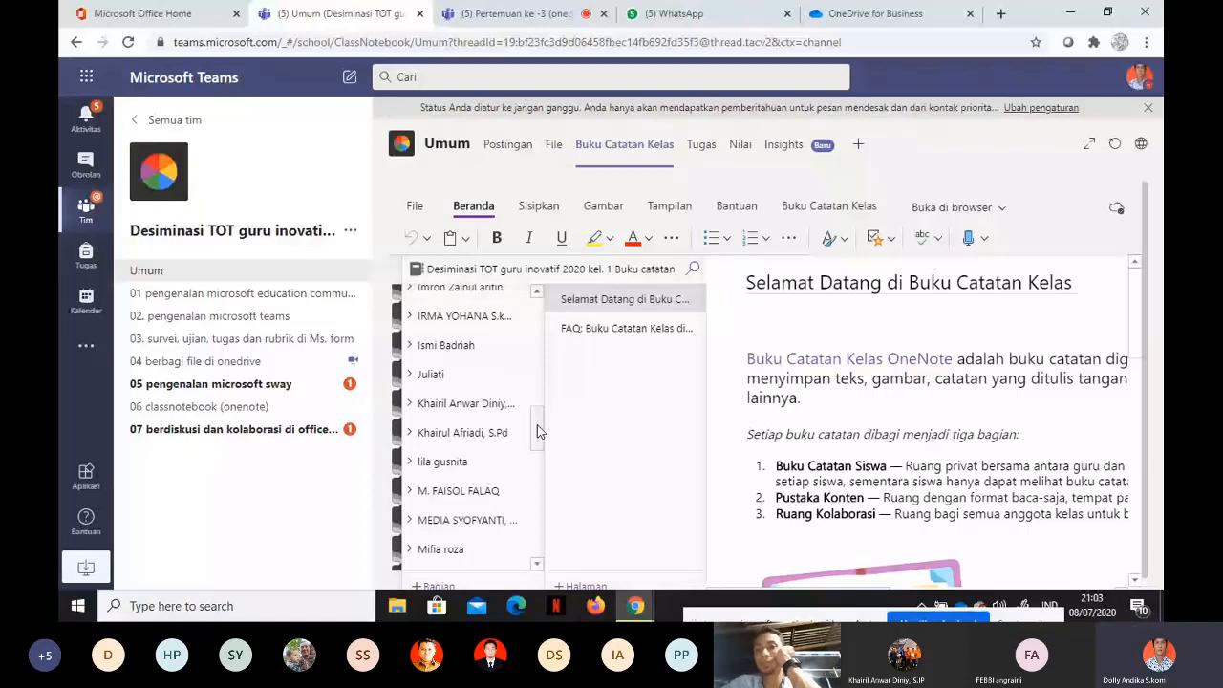
pyautogui.scroll(-1, 456, 520)
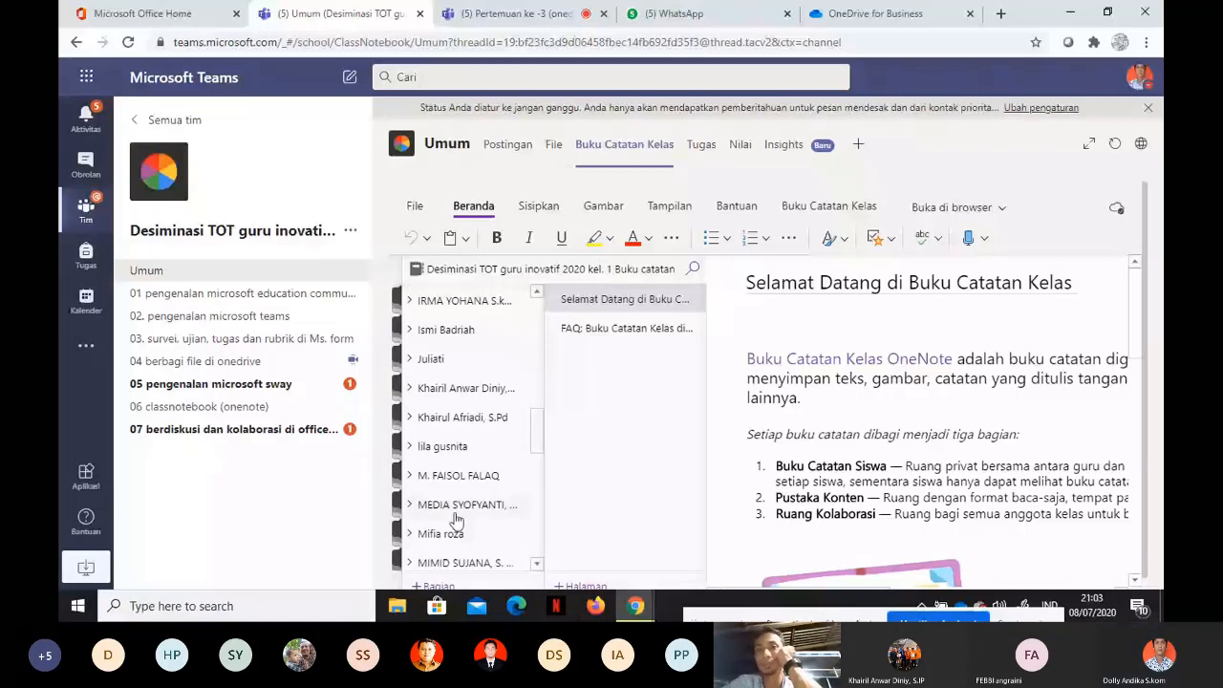
pyautogui.scroll(-5, 480, 564)
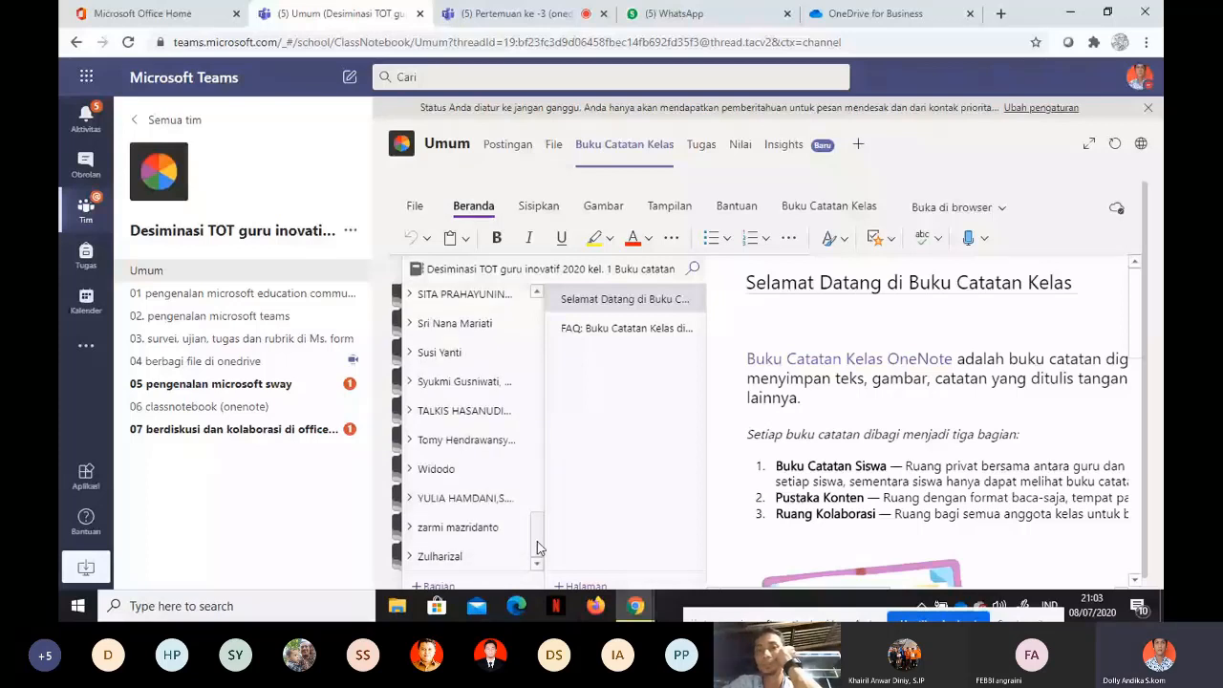
pyautogui.moveTo(537, 546); pyautogui.dragTo(533, 313)
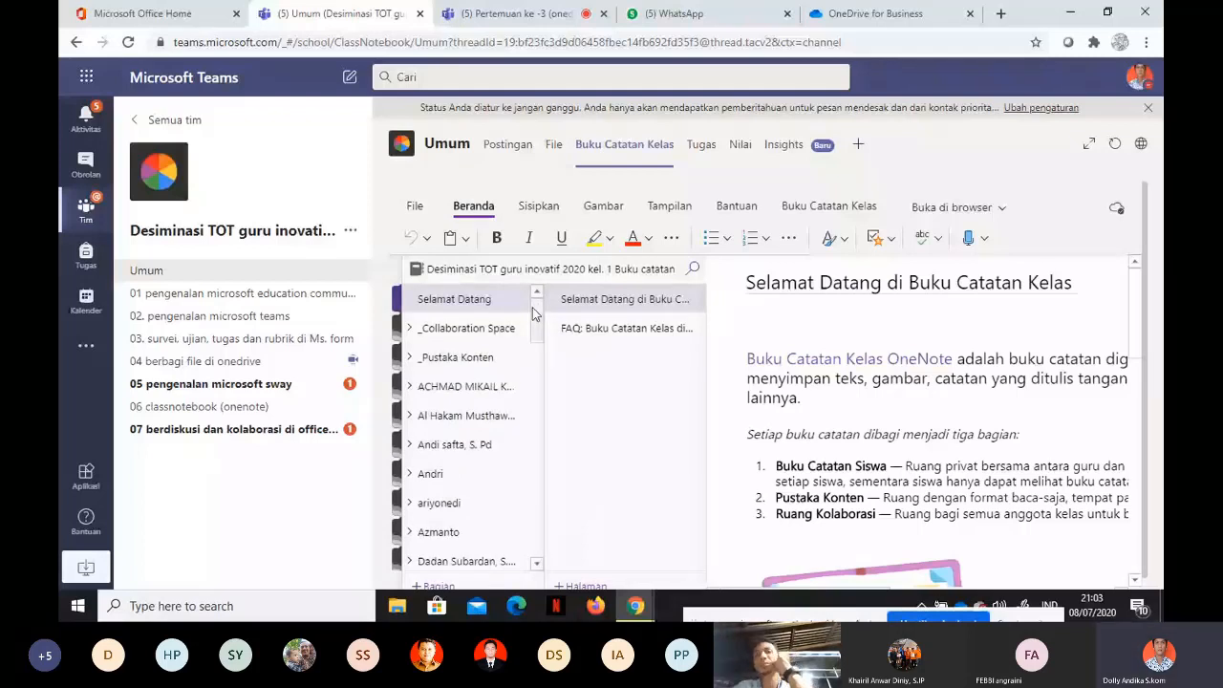
# Create a new page in the "03. survei, ujian, tugas" section of the _Collaboration Space
pyautogui.click(521, 332)
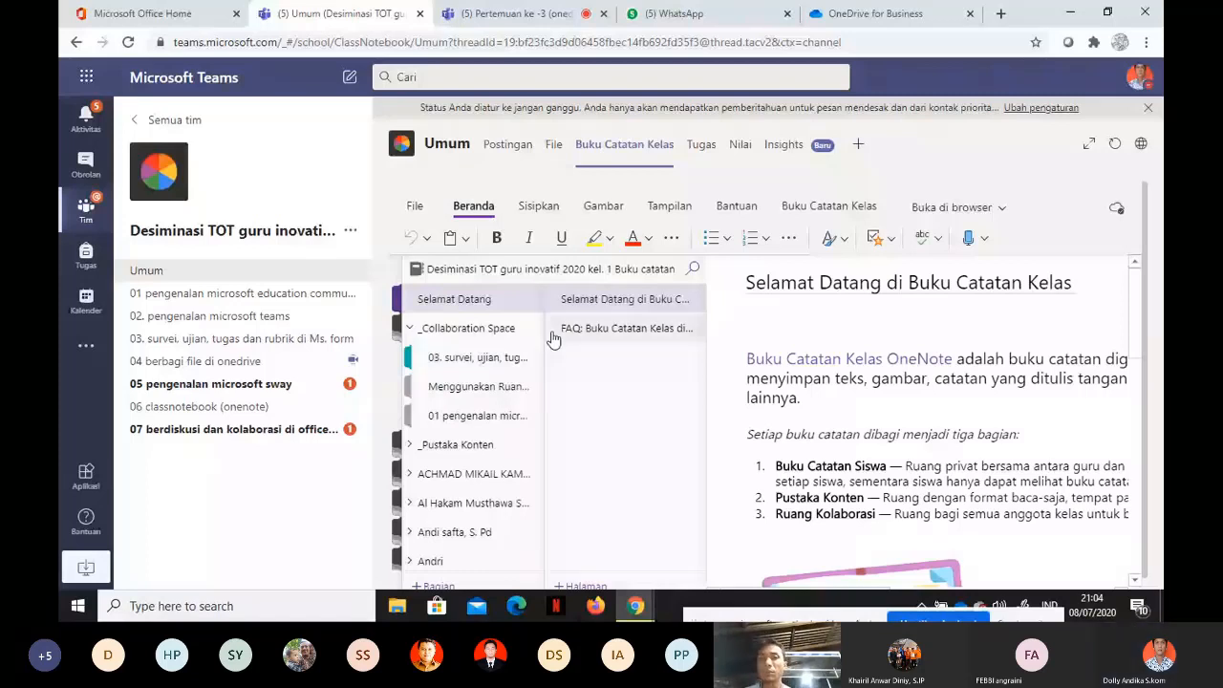
pyautogui.click(466, 365)
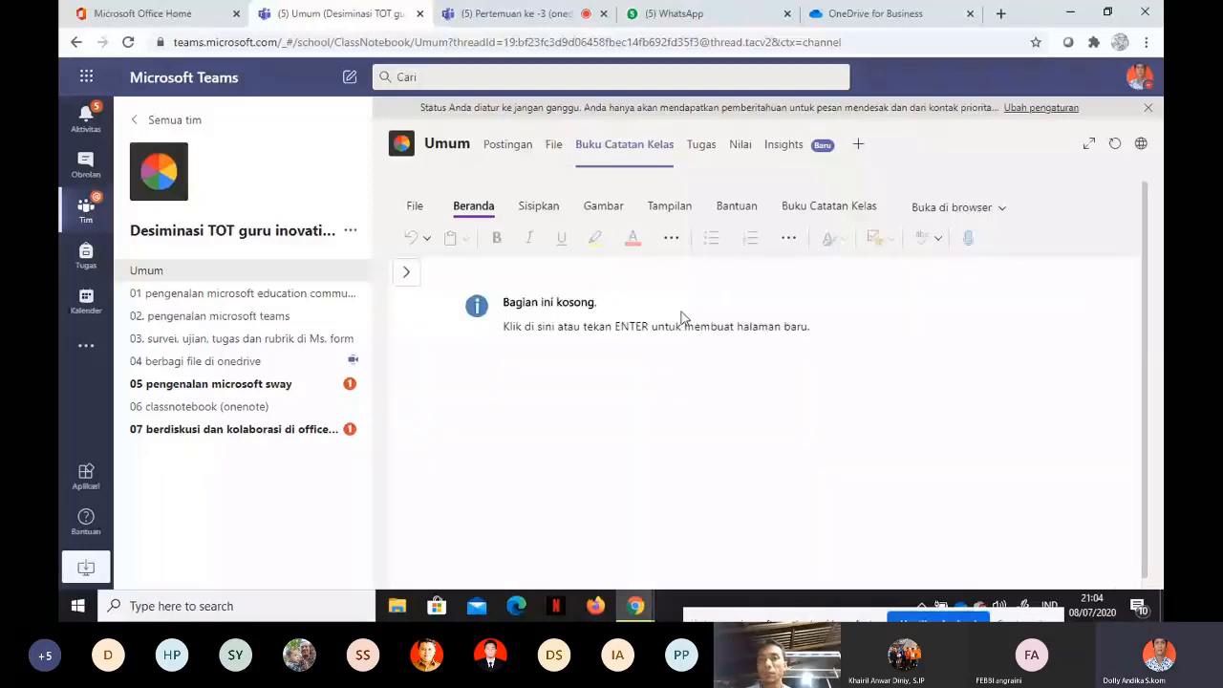
pyautogui.click(681, 319)
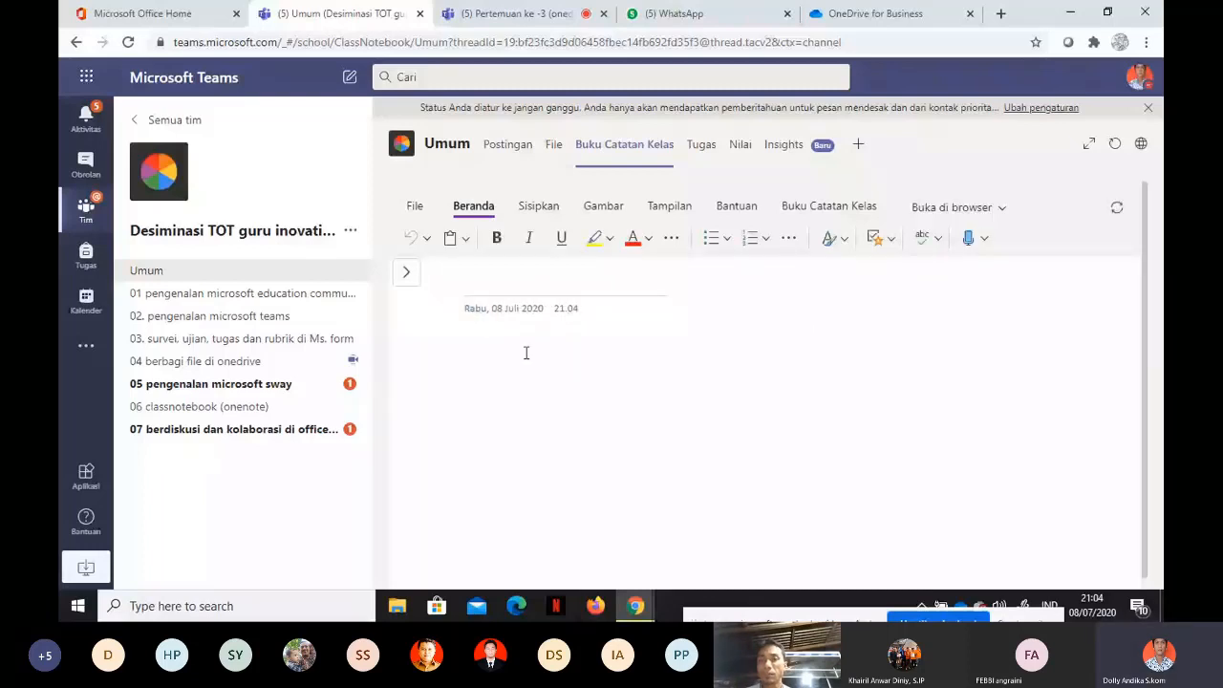
# Insert the first online picture from the Tari category, a costumed dancer, into the body of the new page
pyautogui.click(853, 383)
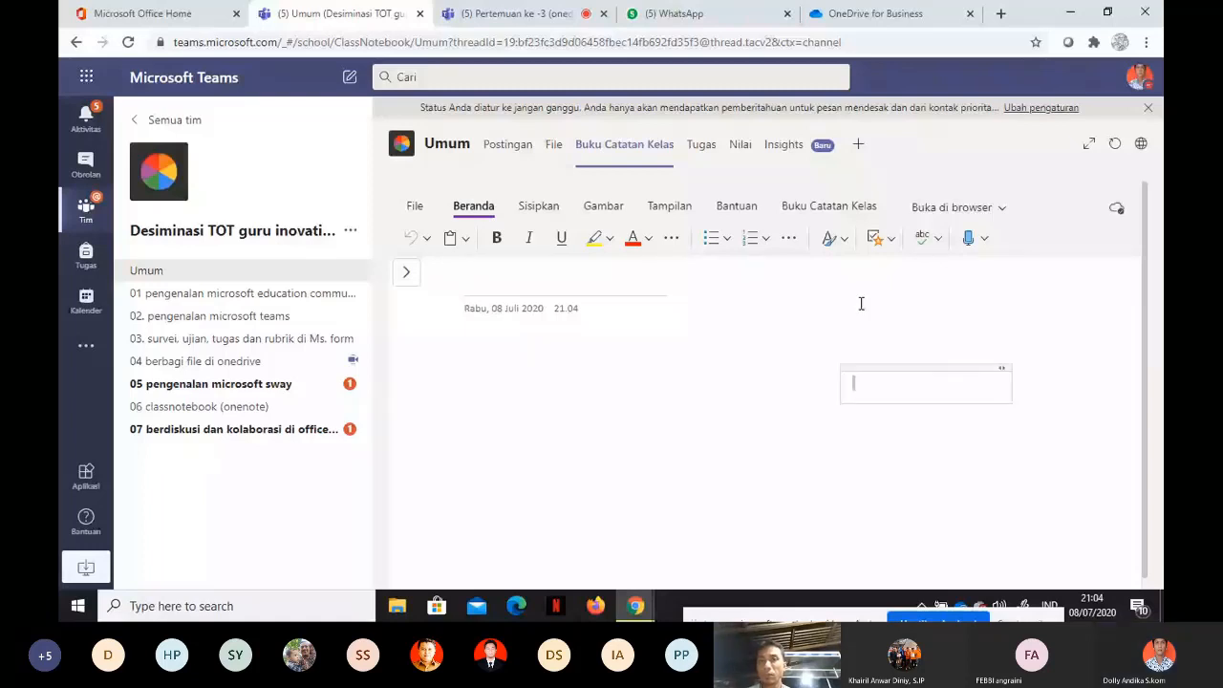
pyautogui.click(475, 327)
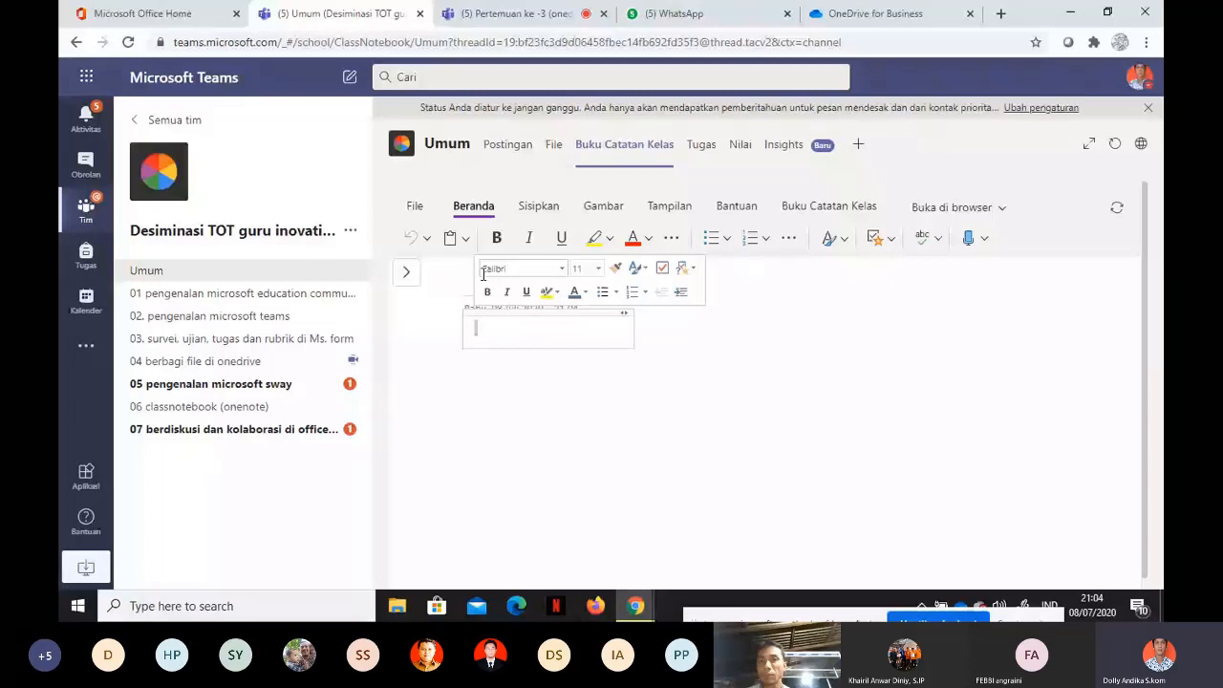
pyautogui.click(602, 206)
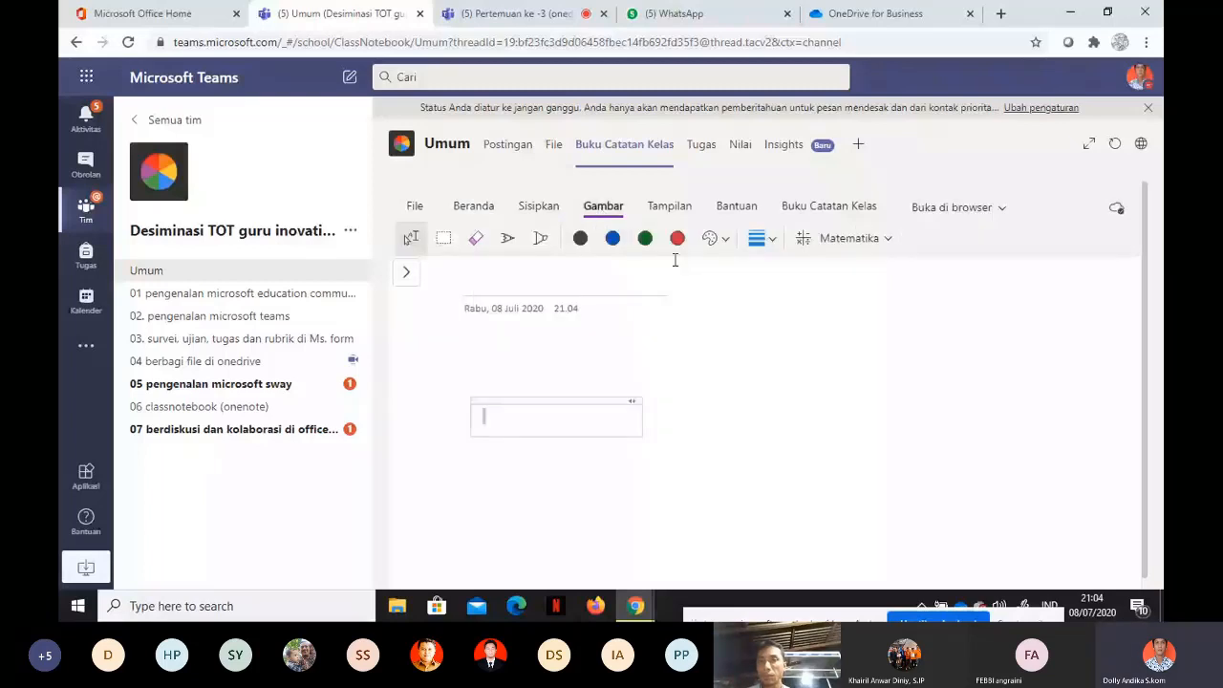
pyautogui.click(541, 208)
pyautogui.click(516, 238)
pyautogui.click(578, 323)
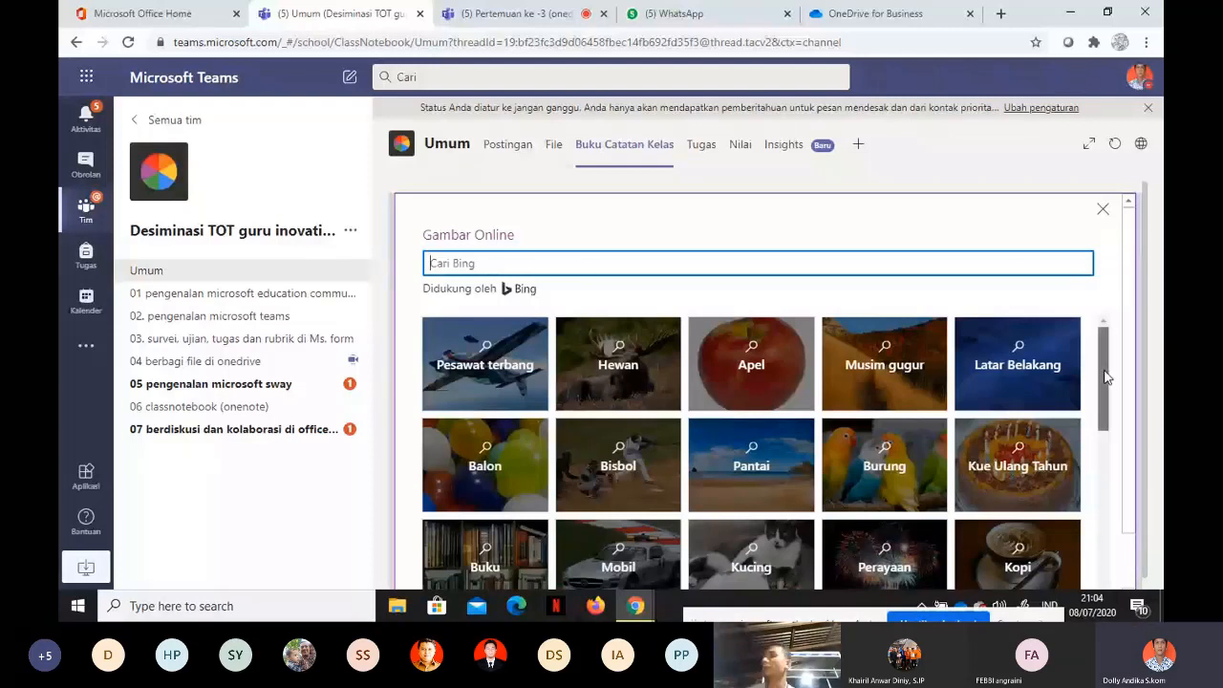
pyautogui.moveTo(1106, 376); pyautogui.dragTo(1105, 417)
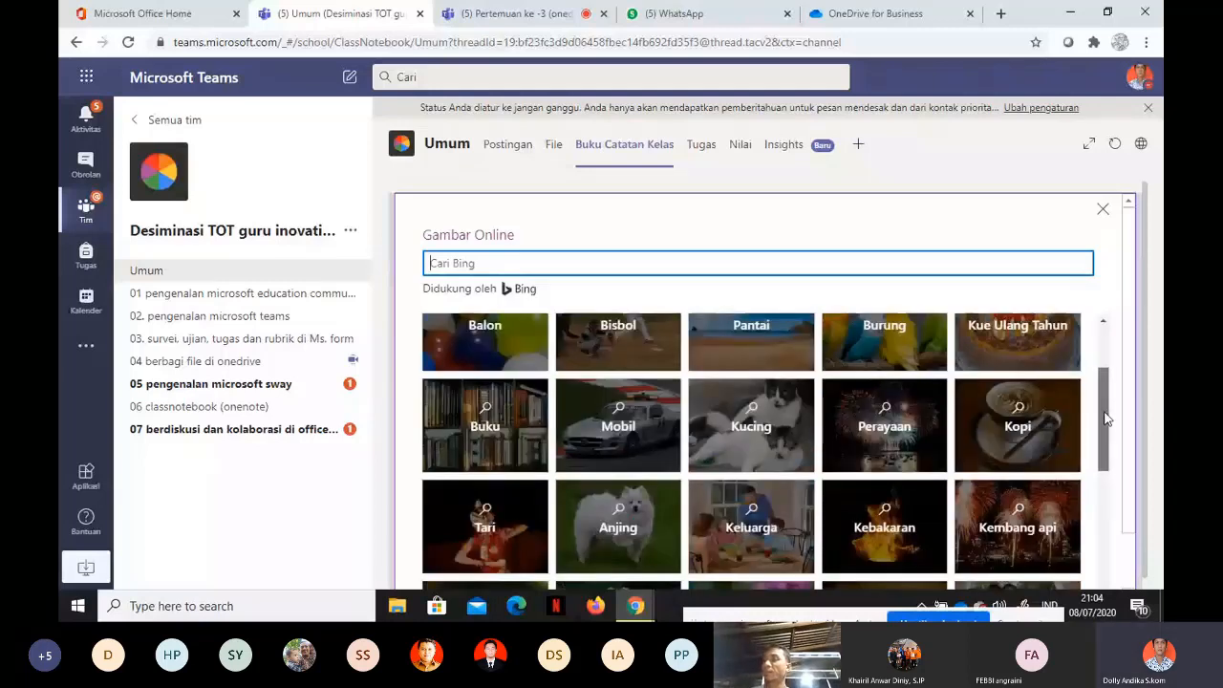
pyautogui.click(508, 543)
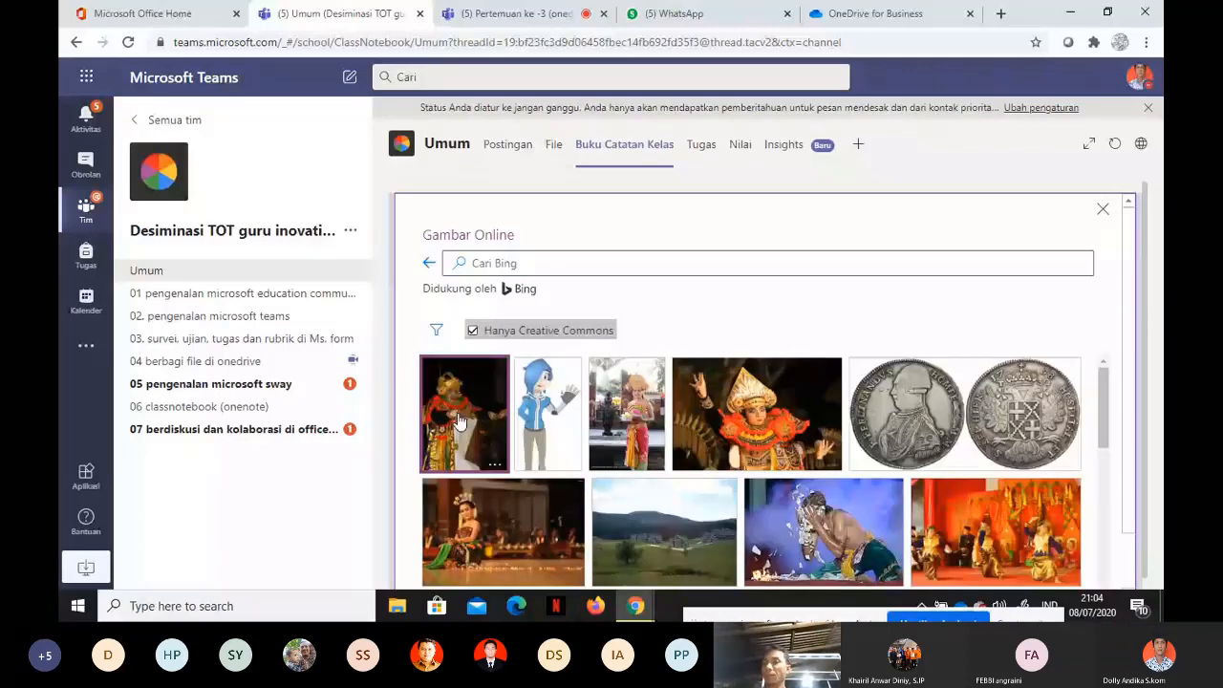
pyautogui.doubleClick(458, 420)
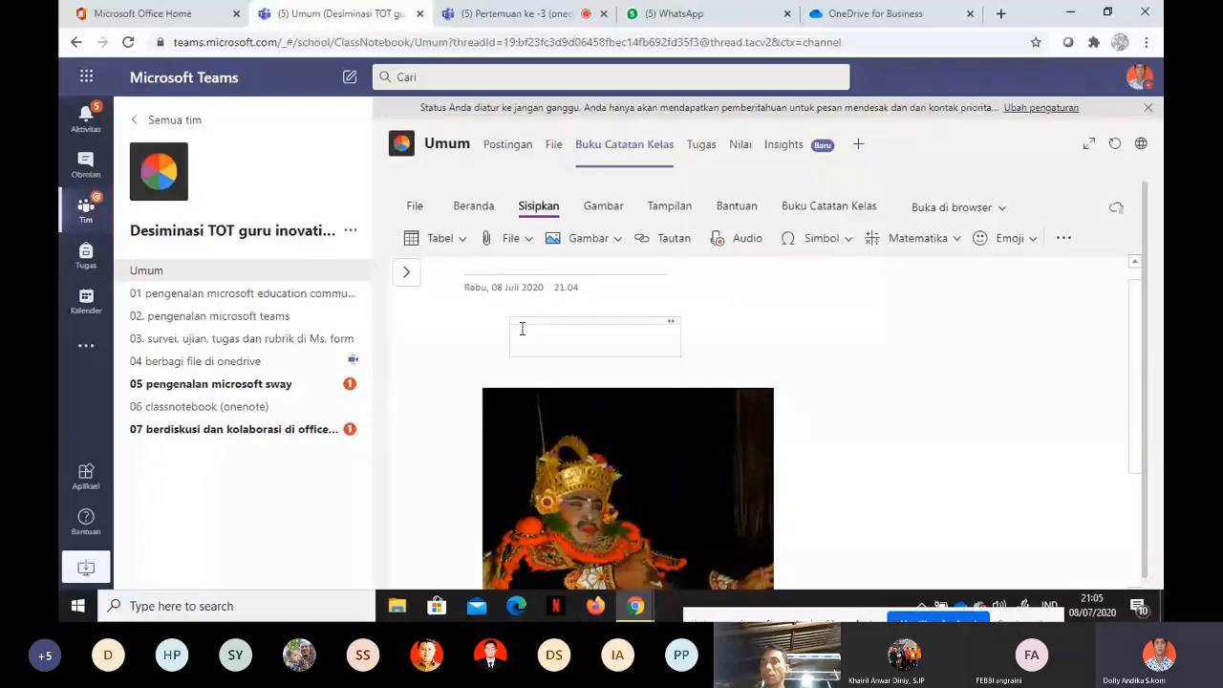
# Write the question "Siapa yang bisa menjelaskan tentang gambar tari dibawah ini" in the text box above the dancer picture
pyautogui.write('Siapa yang bisa menjelaskan tentang')
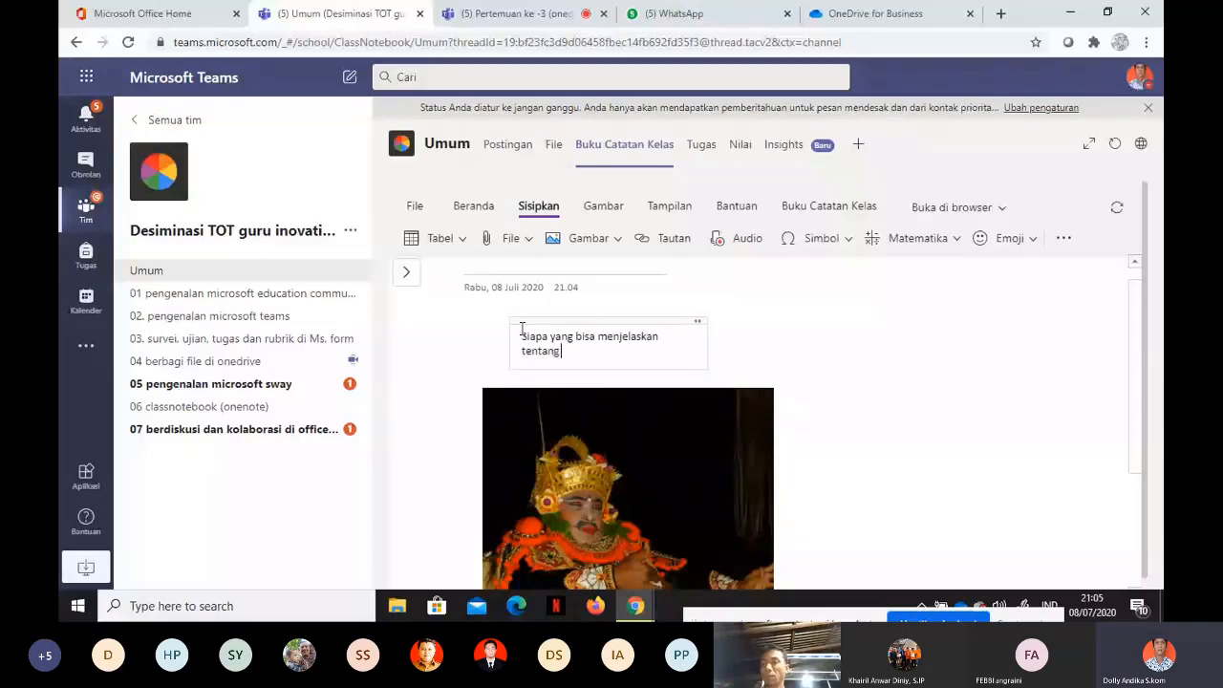
pyautogui.write(' tari d')
pyautogui.press('BackSpace')
pyautogui.press('BackSpace')
pyautogui.press('BackSpace')
pyautogui.press('BackSpace')
pyautogui.press('BackSpace')
pyautogui.press('BackSpace')
pyautogui.press('BackSpace')
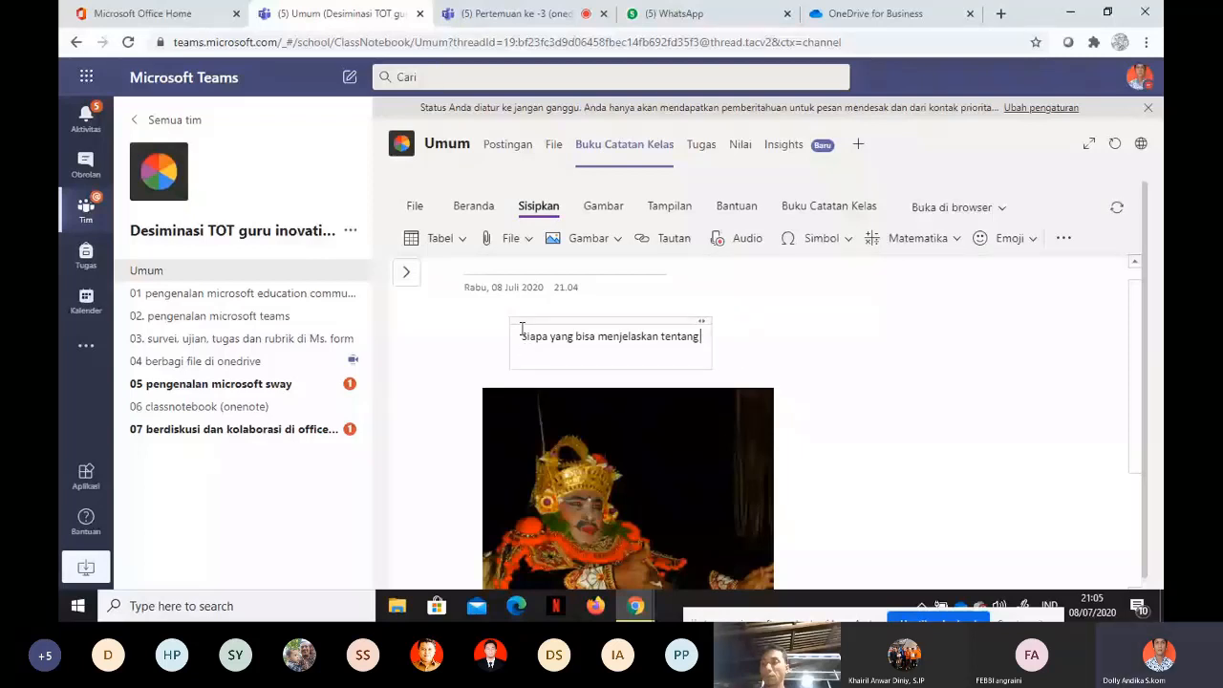
pyautogui.press('Return')
pyautogui.press('BackSpace')
pyautogui.write('gambar tari di')
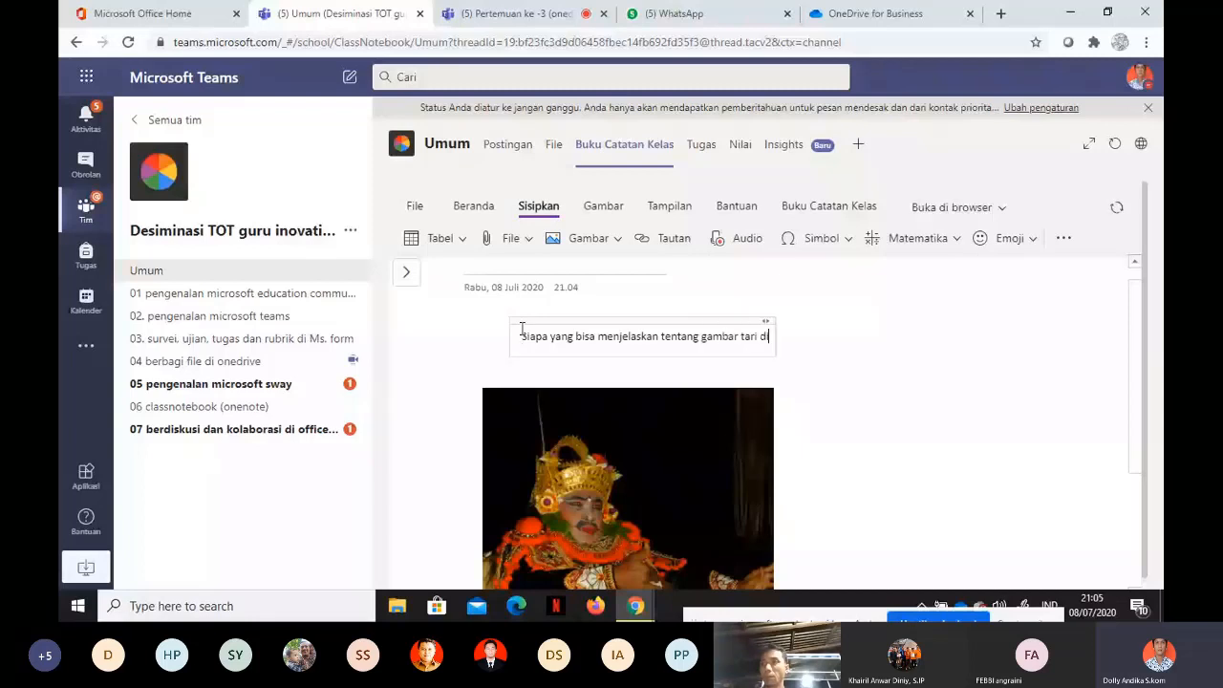
pyautogui.write('bawah ini')
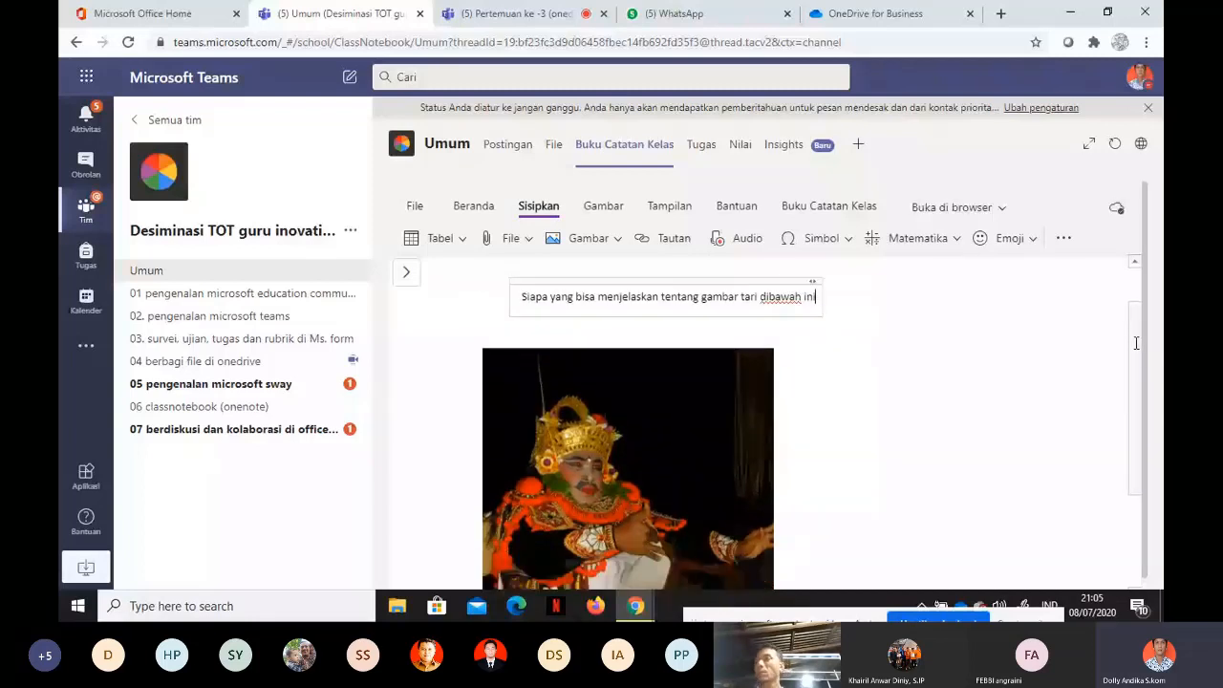
# Add the line "Silahkan dijawab disamping gambar, dengan mencantumkan nama masing2!!!" under the question and start an empty text box beside the picture
pyautogui.press('Return')
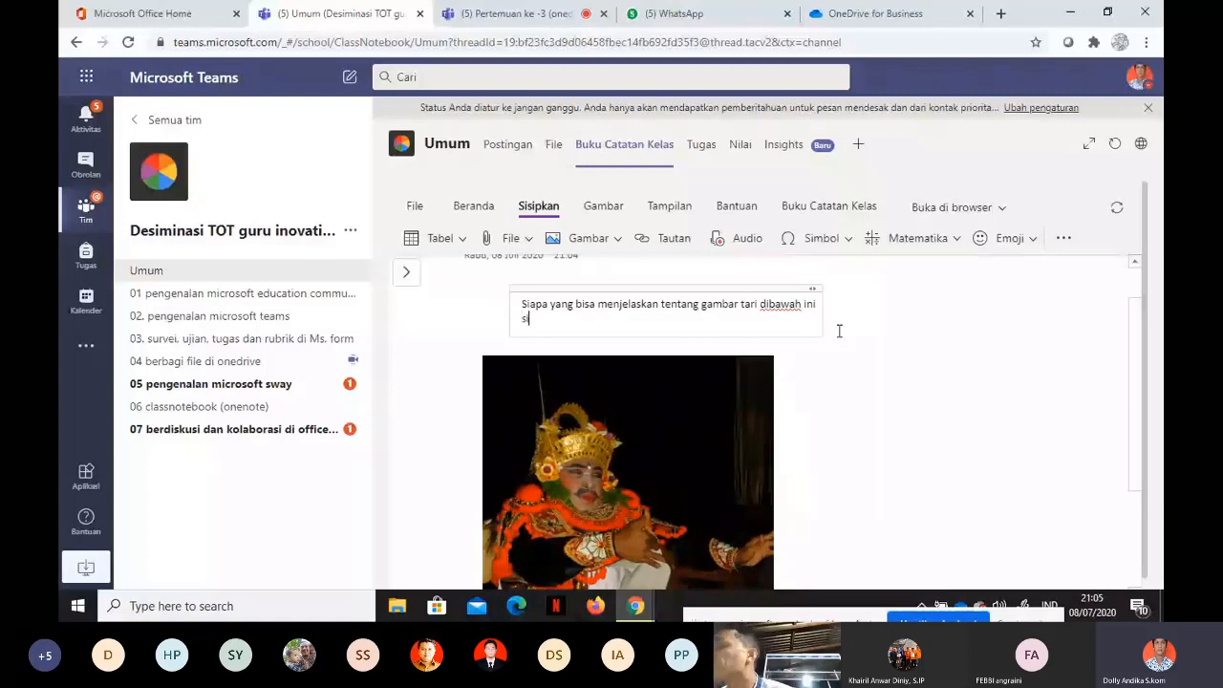
pyautogui.write('Silahkan dijawab d')
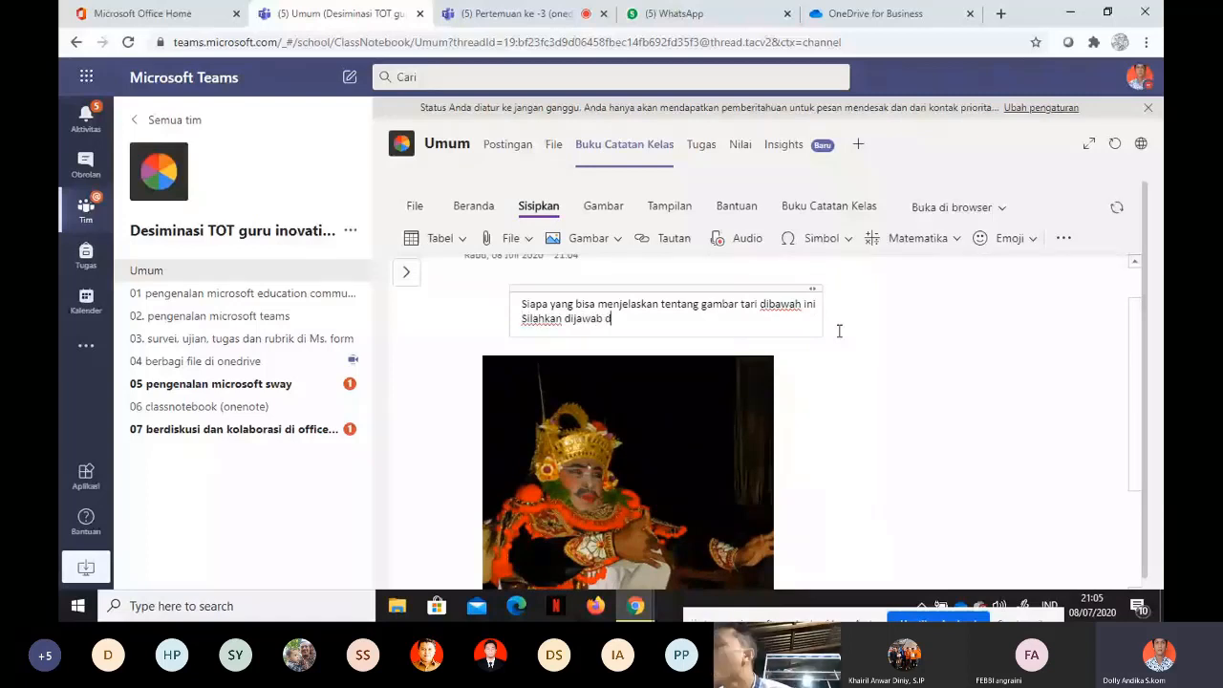
pyautogui.write('is')
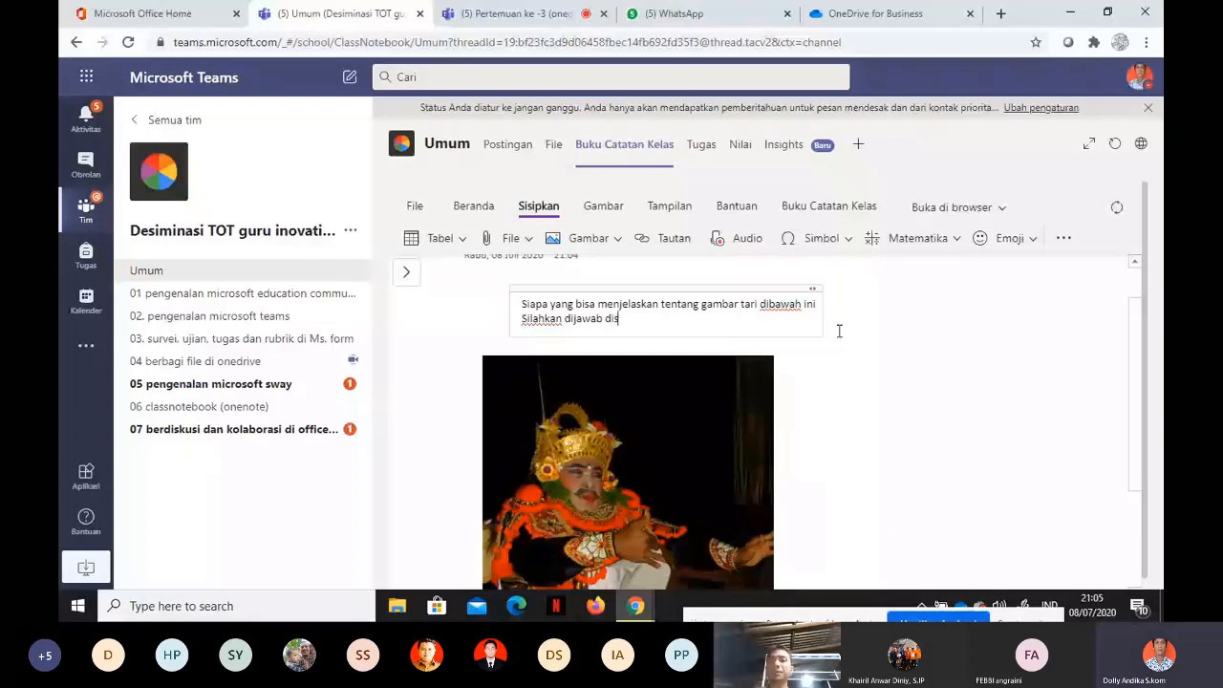
pyautogui.write('amping gambar')
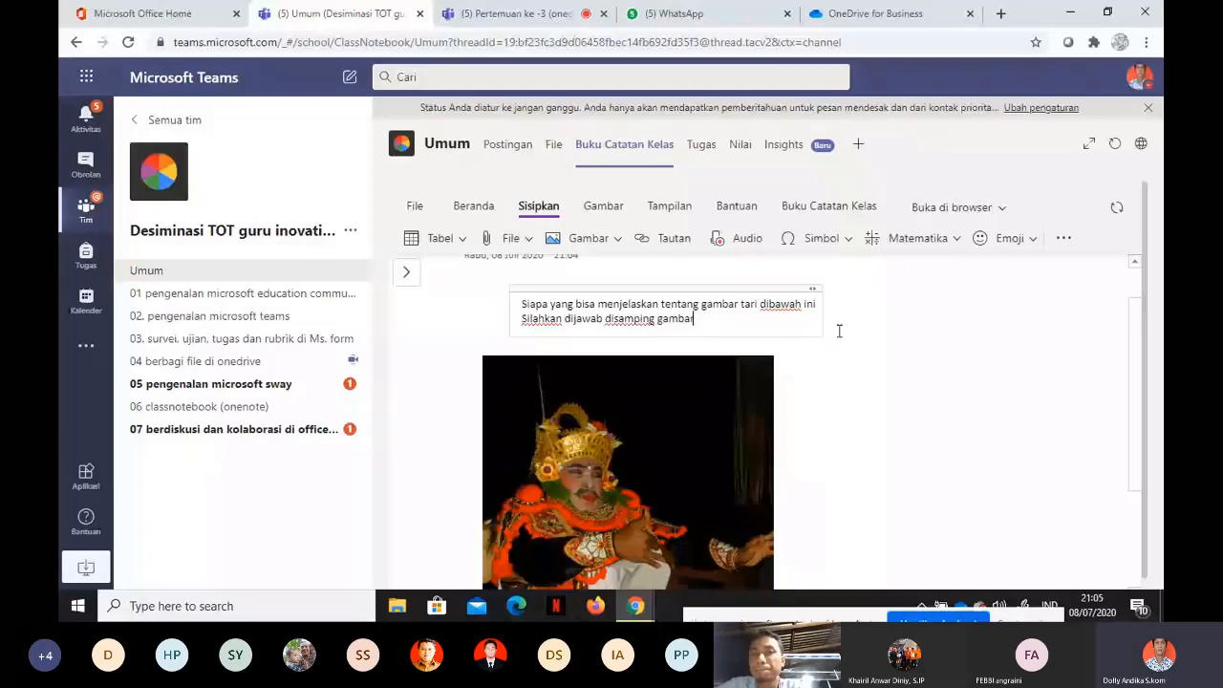
pyautogui.write(', dengan mencantumkan nama masing2!!!')
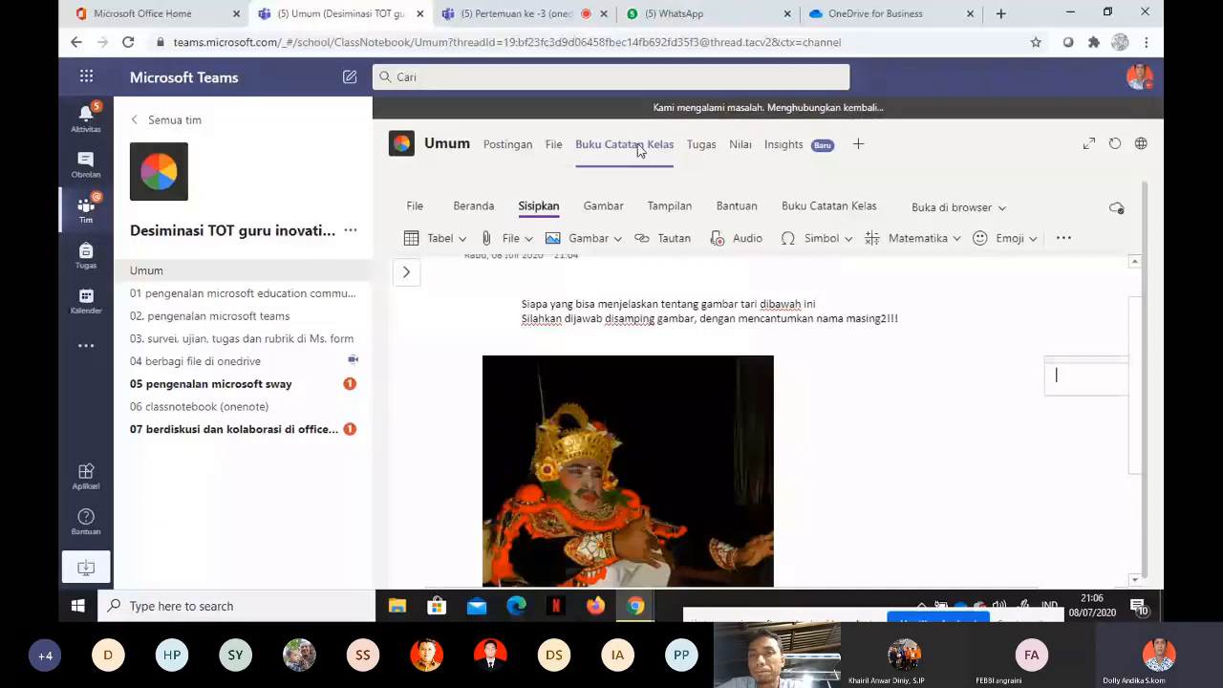
pyautogui.click(939, 381)
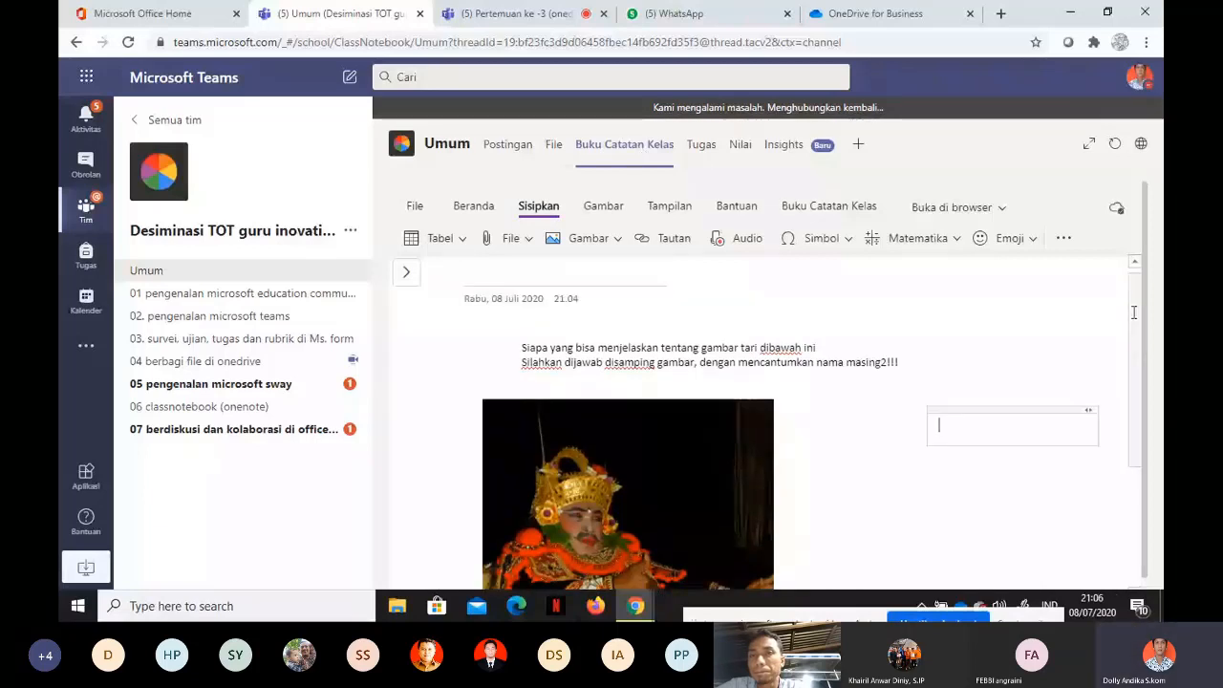
pyautogui.scroll(-1, 869, 365)
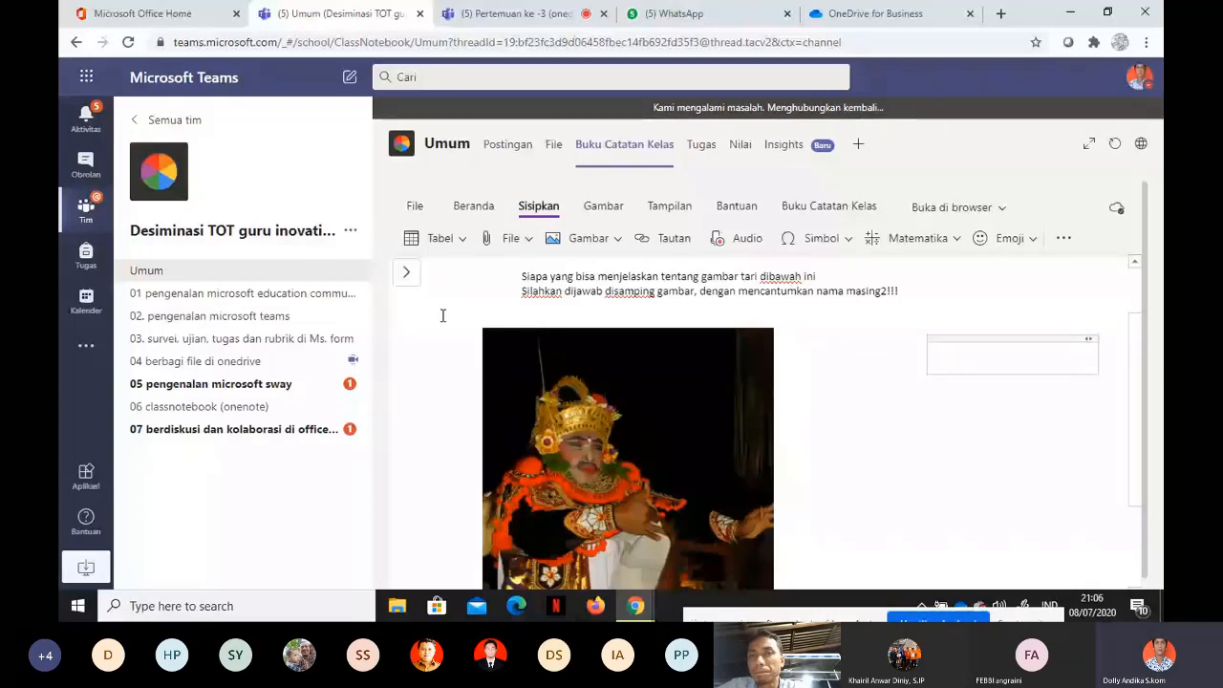
# Create a new section named "tugas kelompok kelas" in the notebook's _Collaboration Space
pyautogui.click(406, 271)
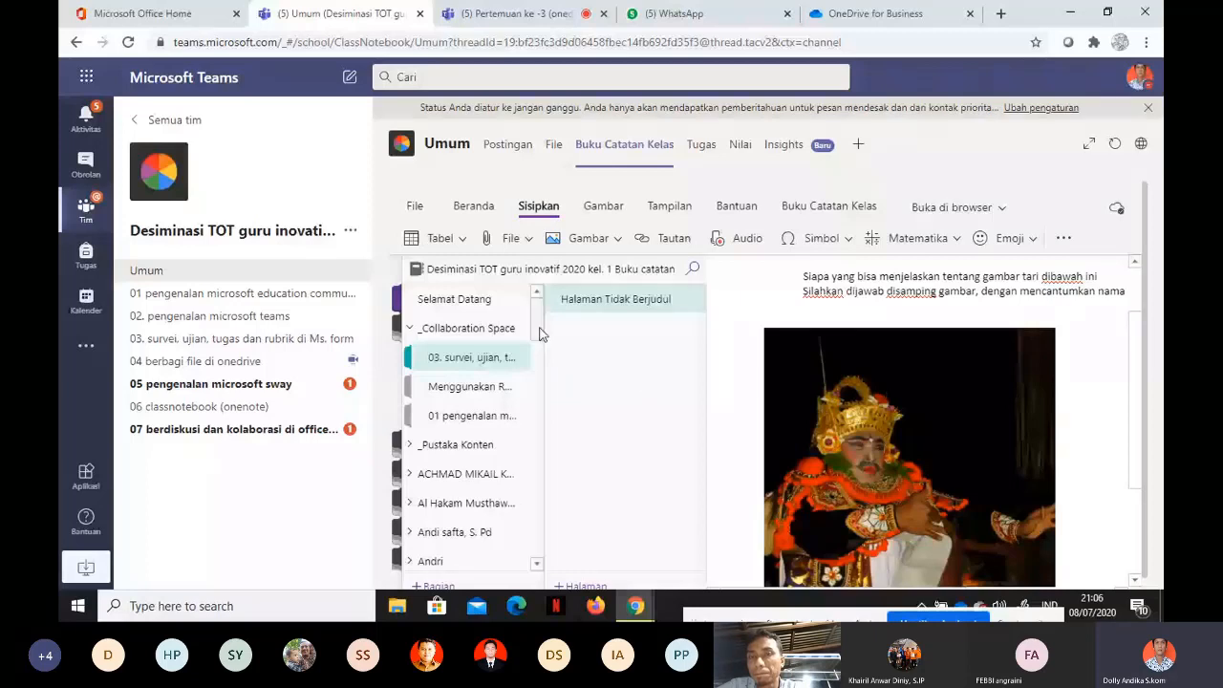
pyautogui.scroll(-1, 536, 331)
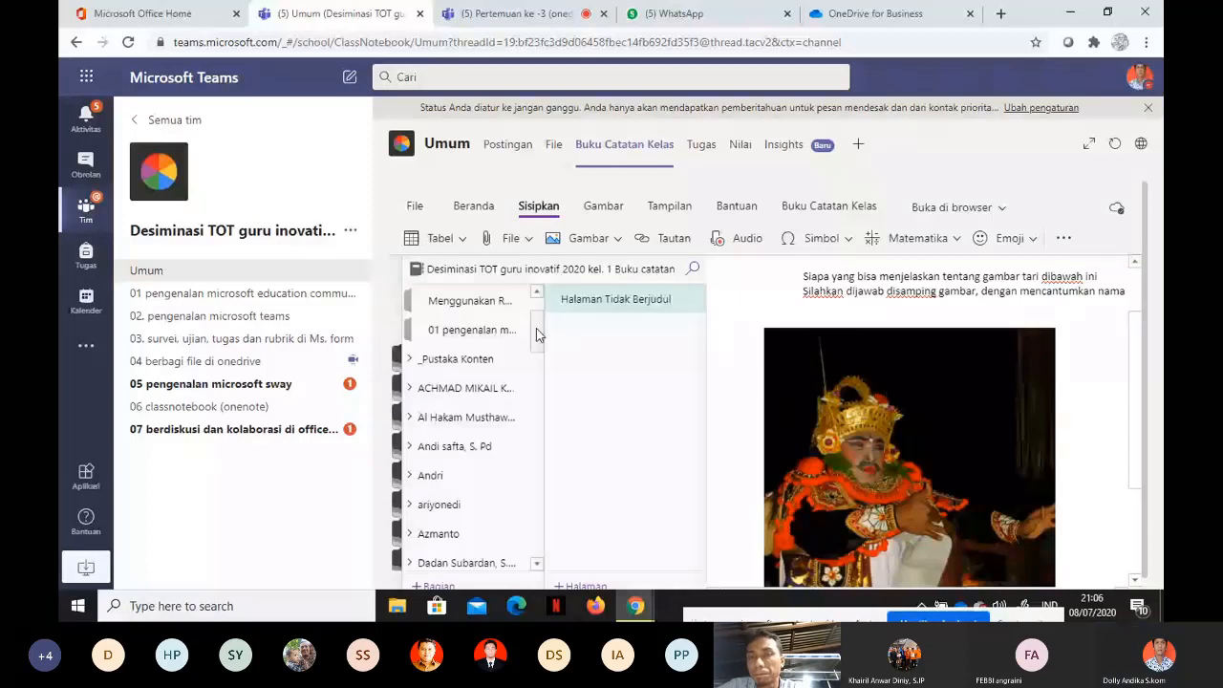
pyautogui.scroll(1, 536, 329)
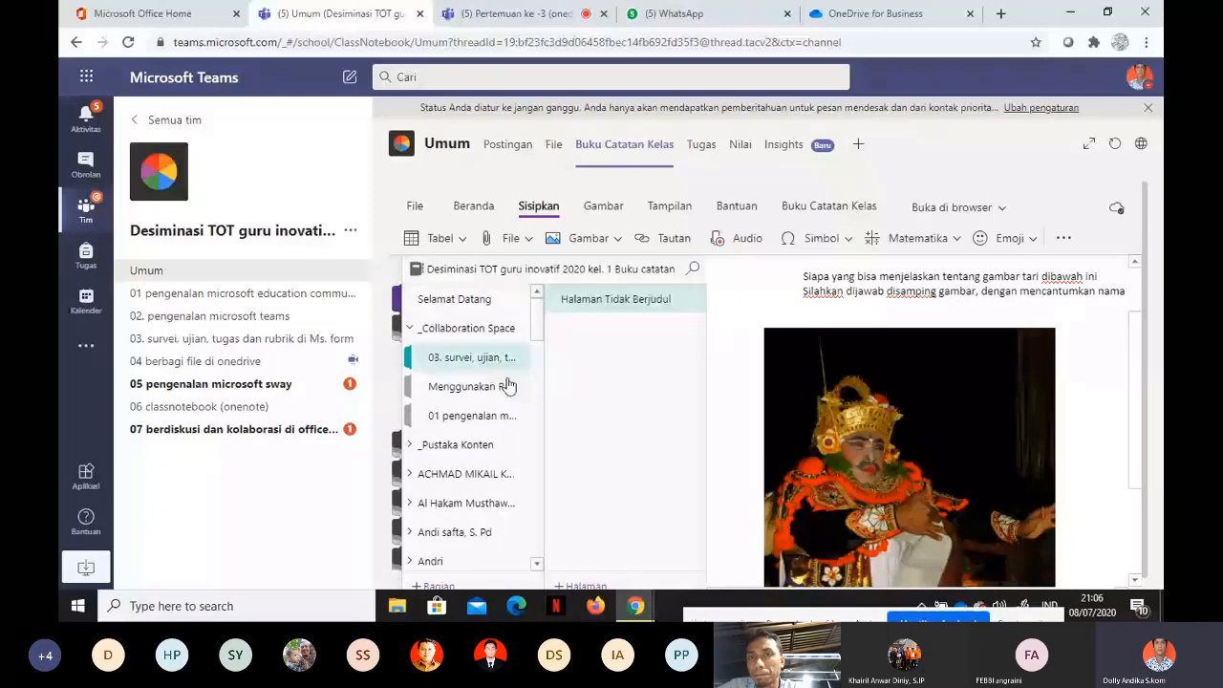
pyautogui.click(506, 385)
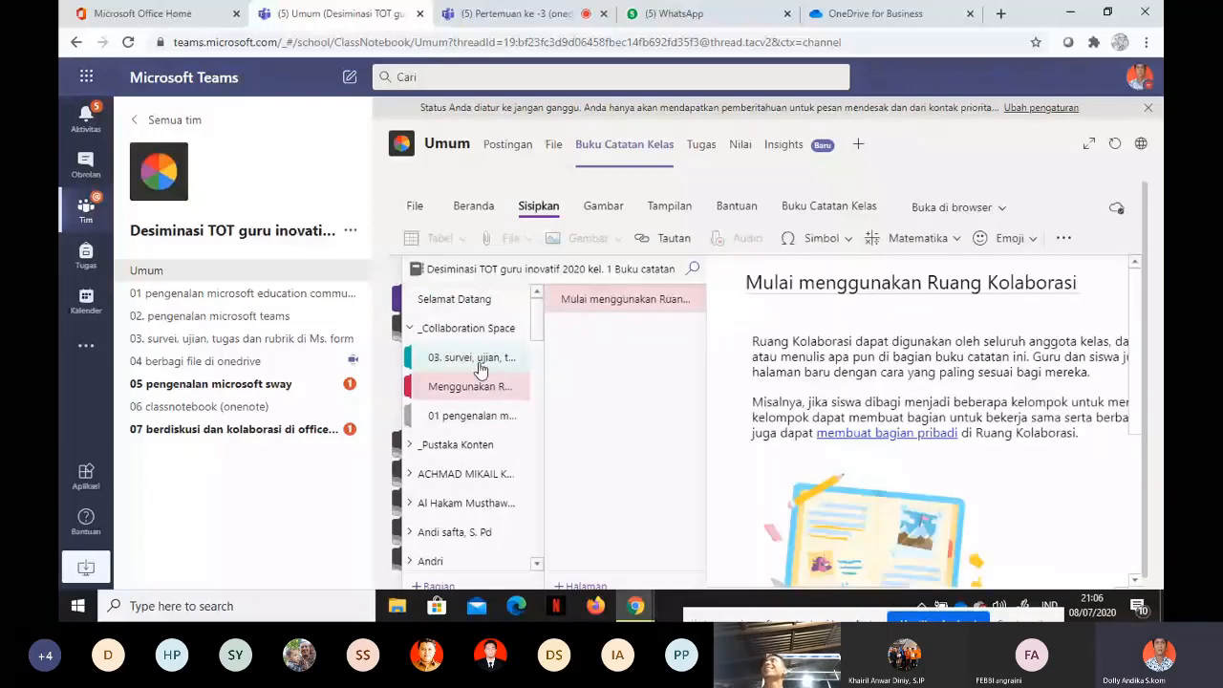
pyautogui.click(505, 330)
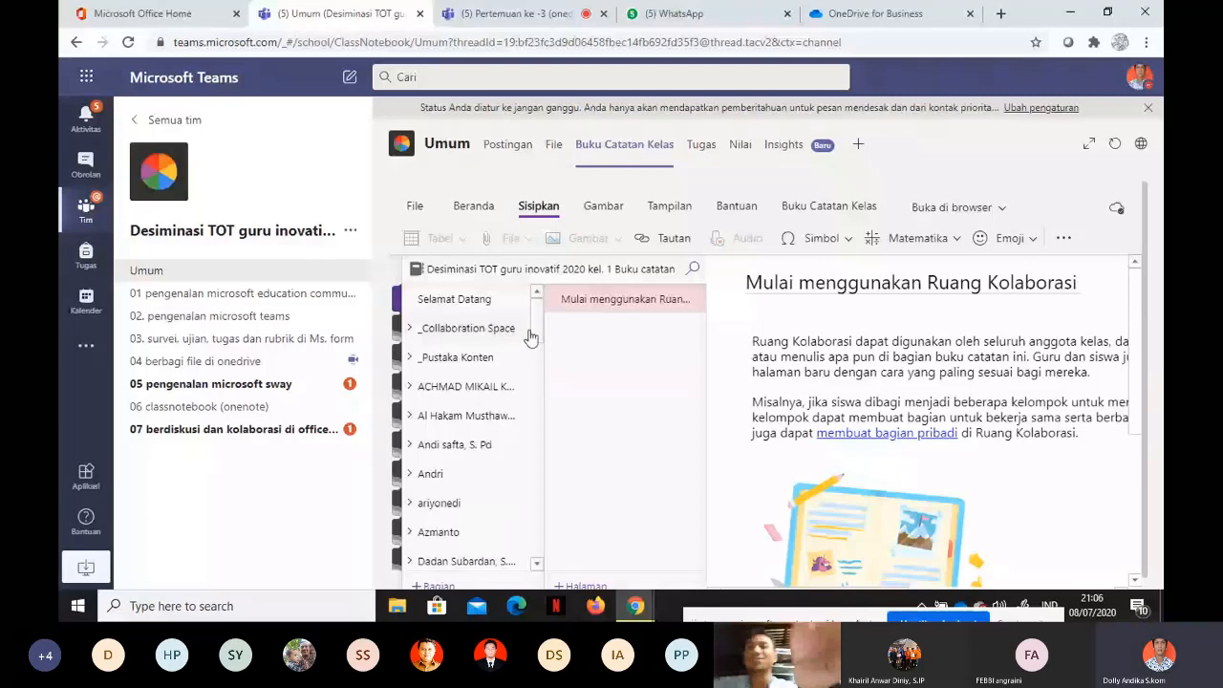
pyautogui.click(532, 335)
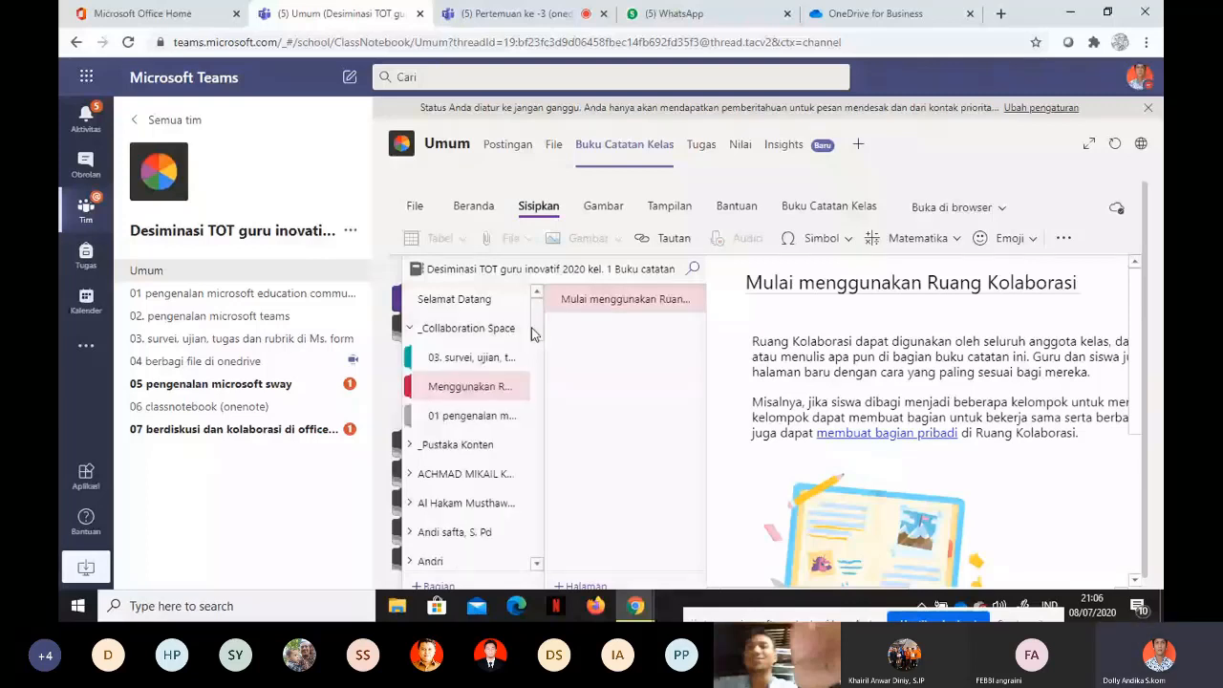
pyautogui.click(434, 586)
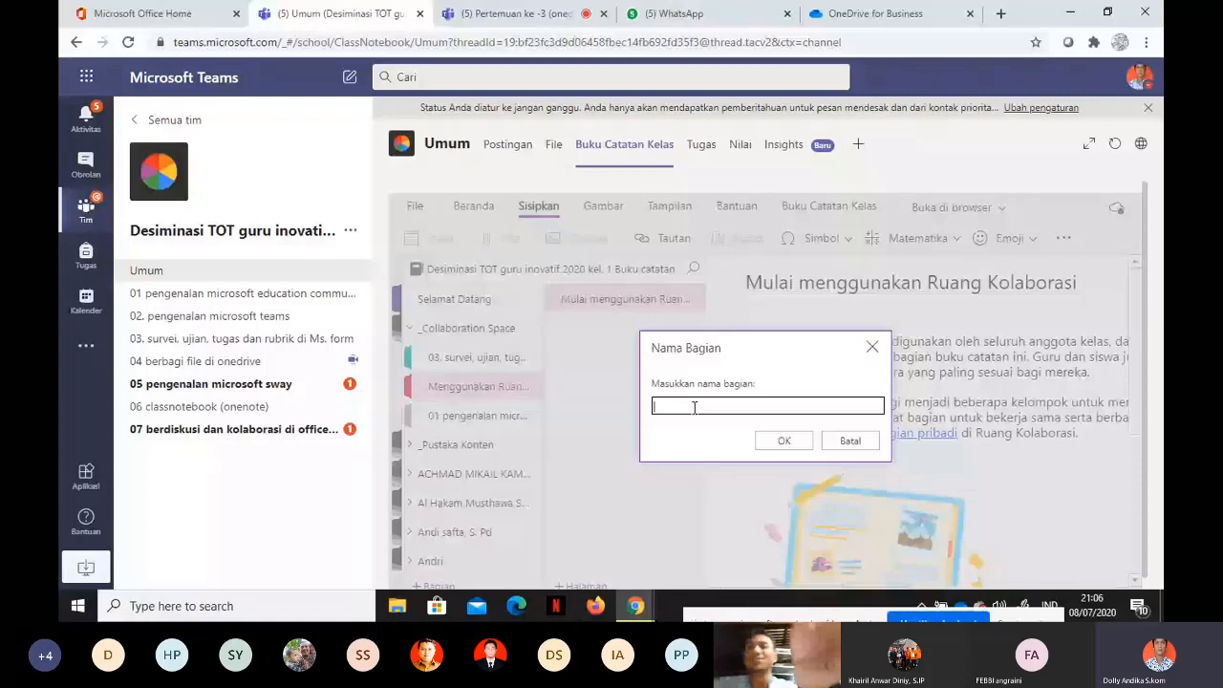
pyautogui.write('tugas kelompok kelas')
pyautogui.press('Return')
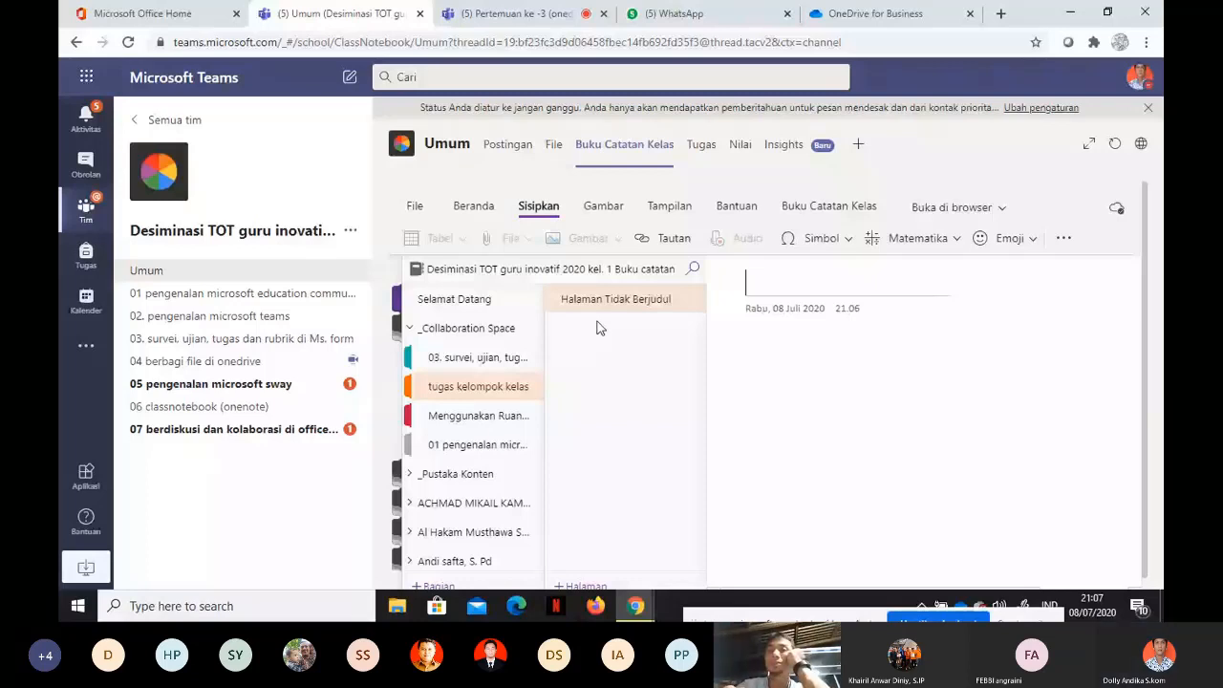
# Title the new section's page "Tugas membuat kesimpulan tentang tari aceh" and add a second page titled "Pembahasan tentang silang"
pyautogui.rightClick(625, 301)
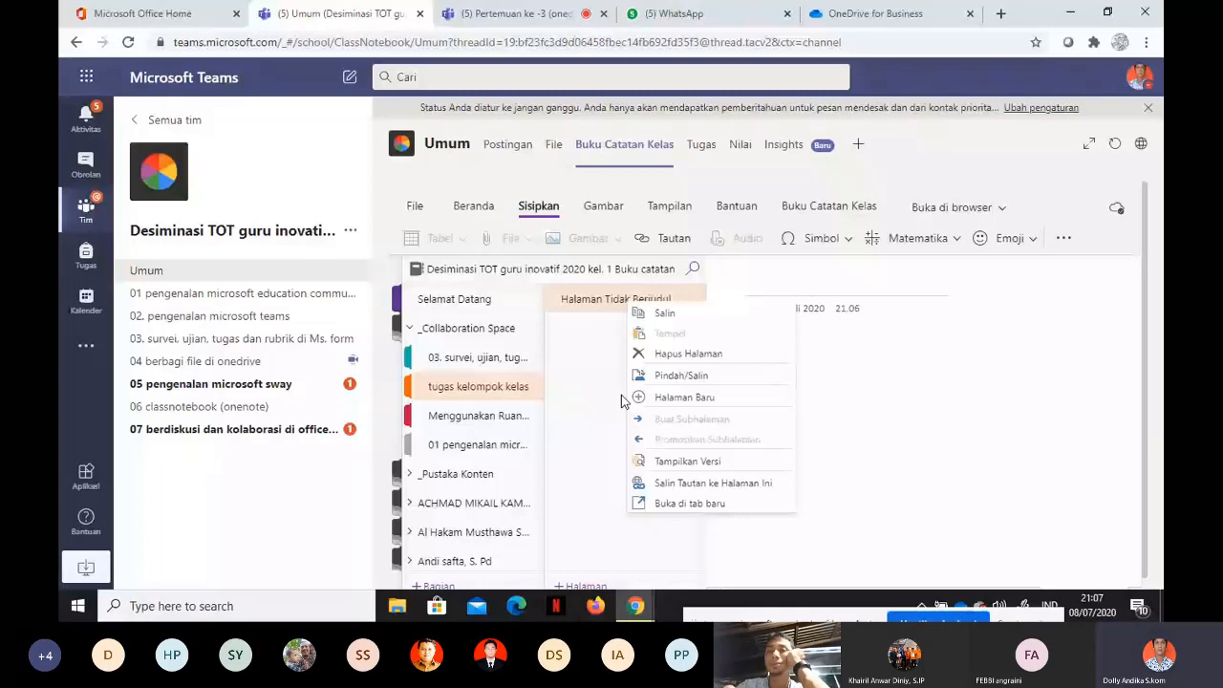
pyautogui.click(622, 309)
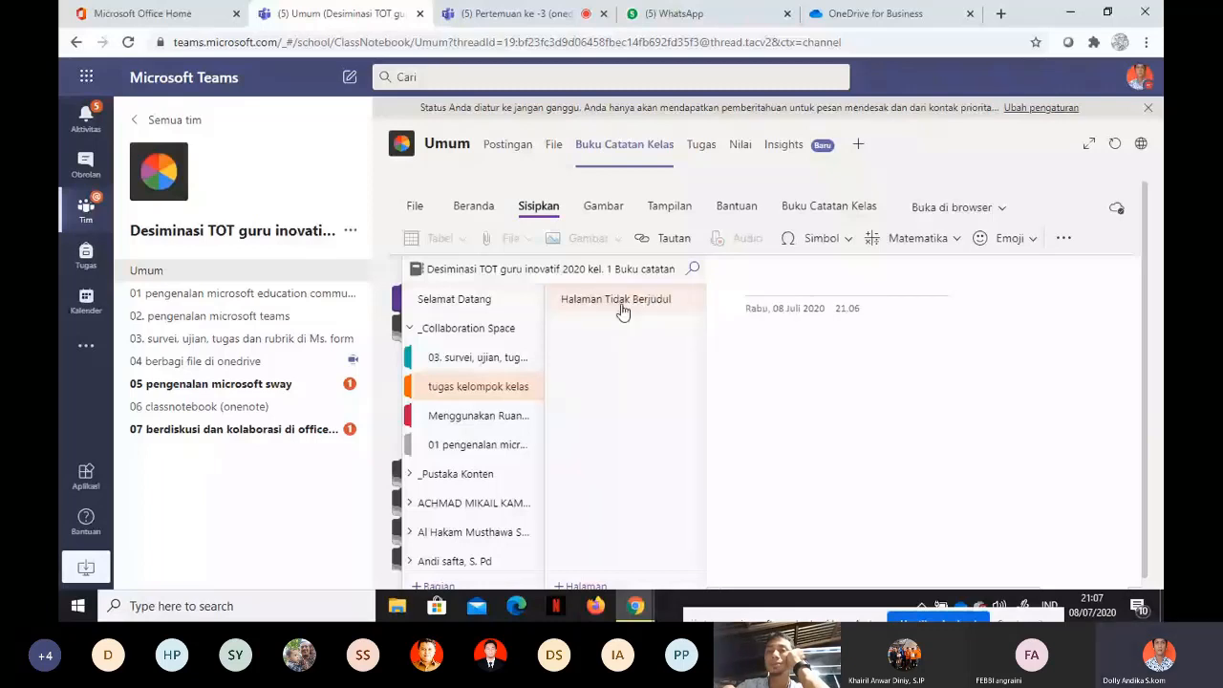
pyautogui.click(782, 285)
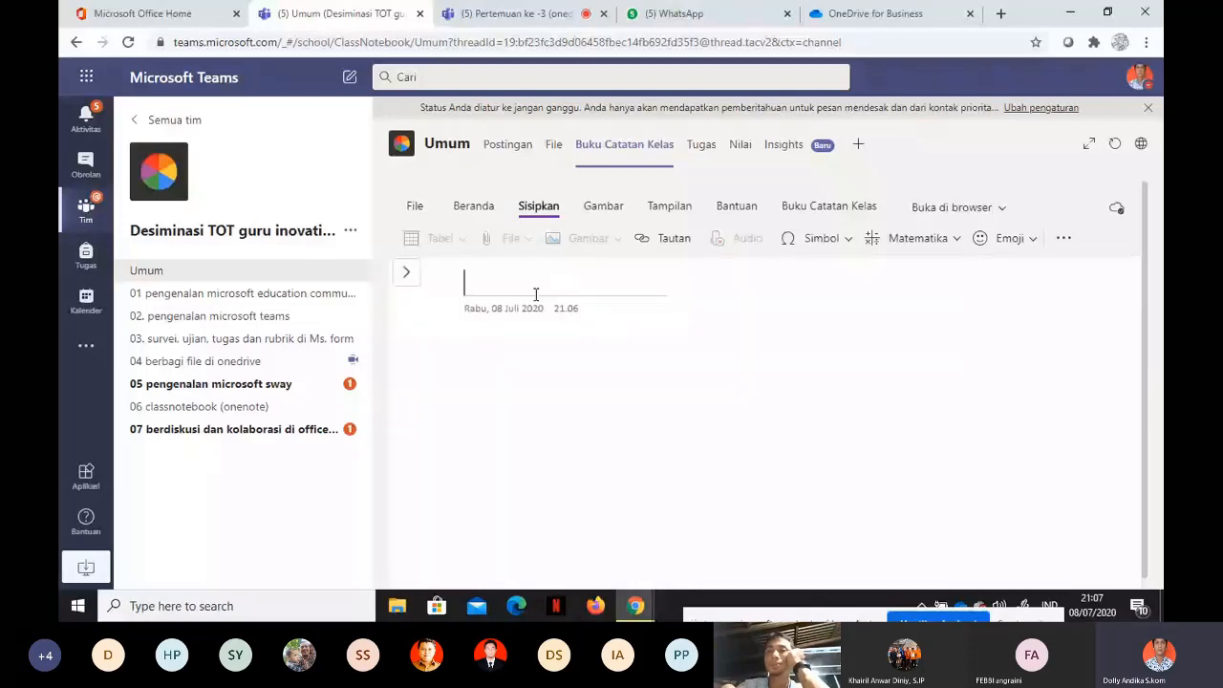
pyautogui.write('Tugas membuat kesimpulan te')
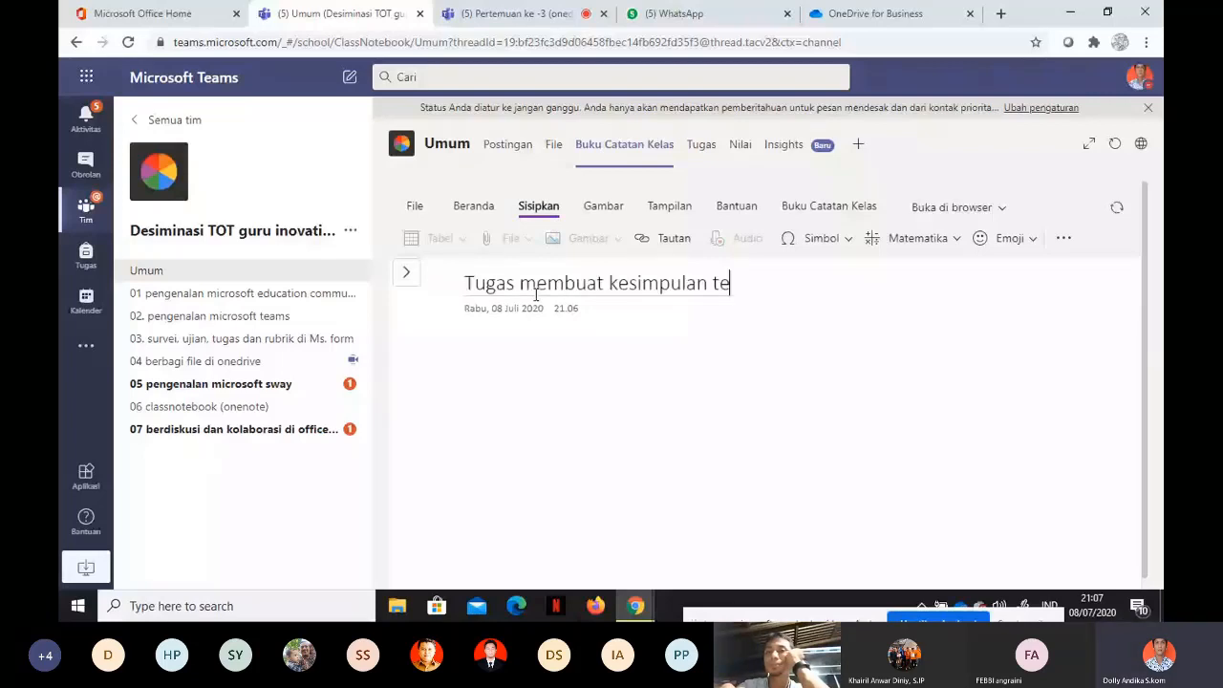
pyautogui.write('ntang tari')
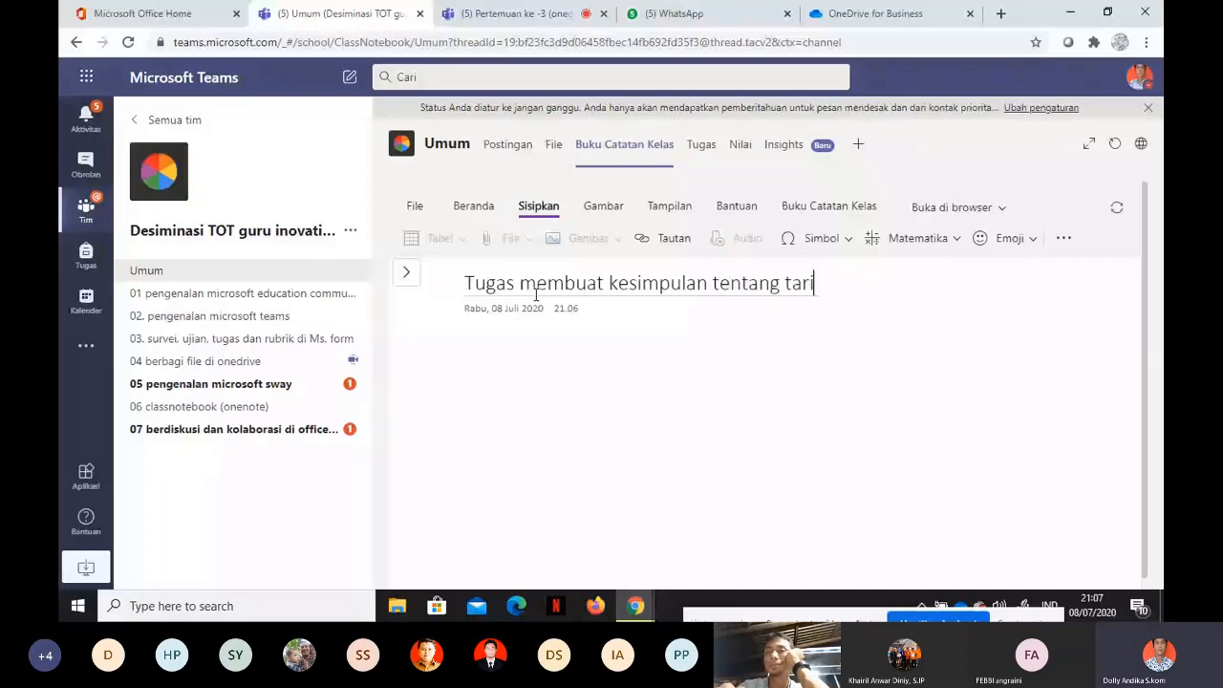
pyautogui.write(' aceh')
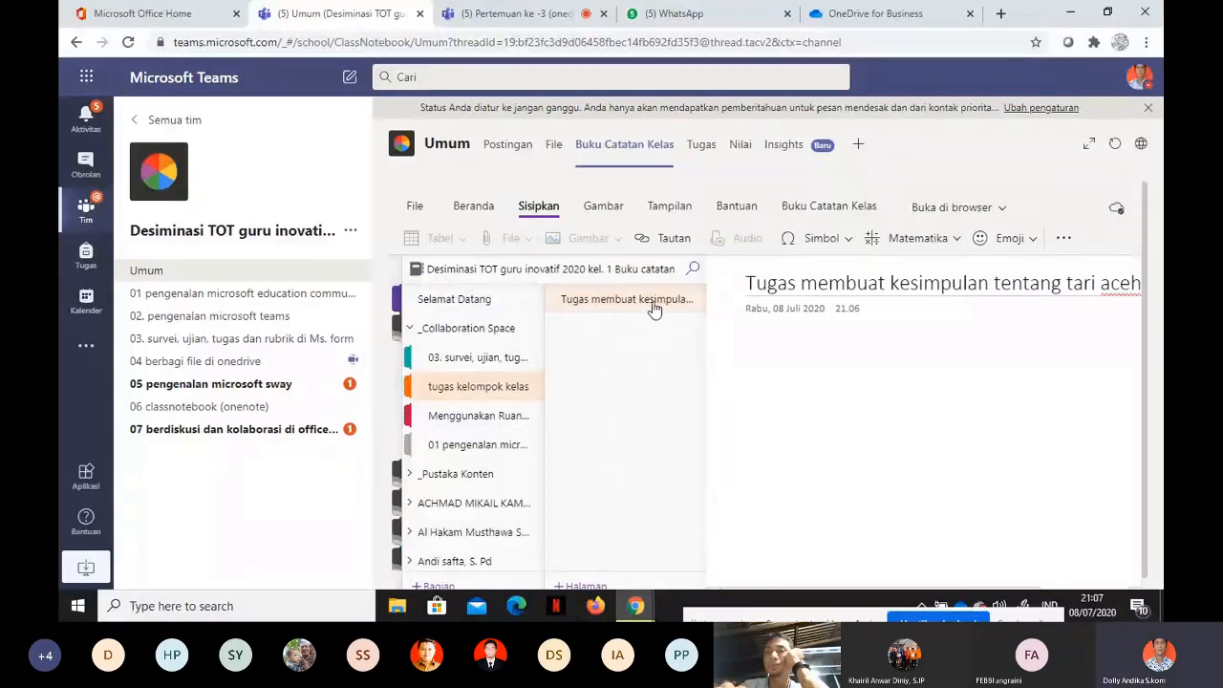
pyautogui.click(584, 586)
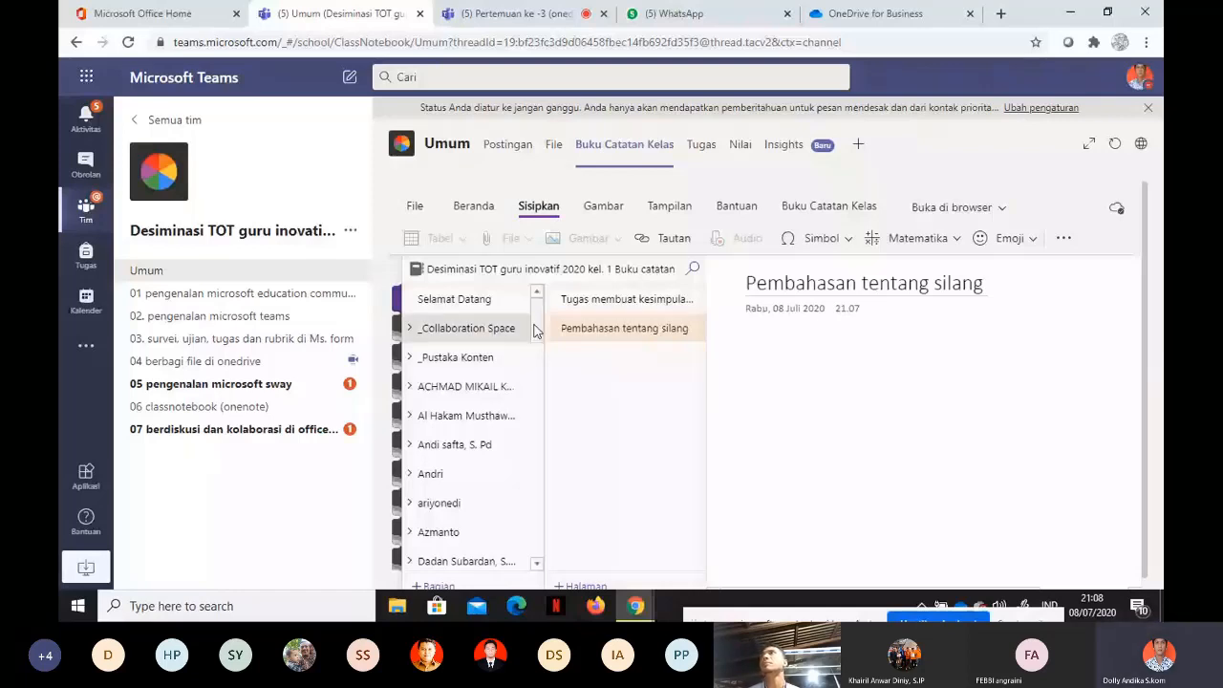
# Expand the _Pustaka Konten section group and create a section named "Materi" in it
pyautogui.click(516, 357)
pyautogui.click(458, 318)
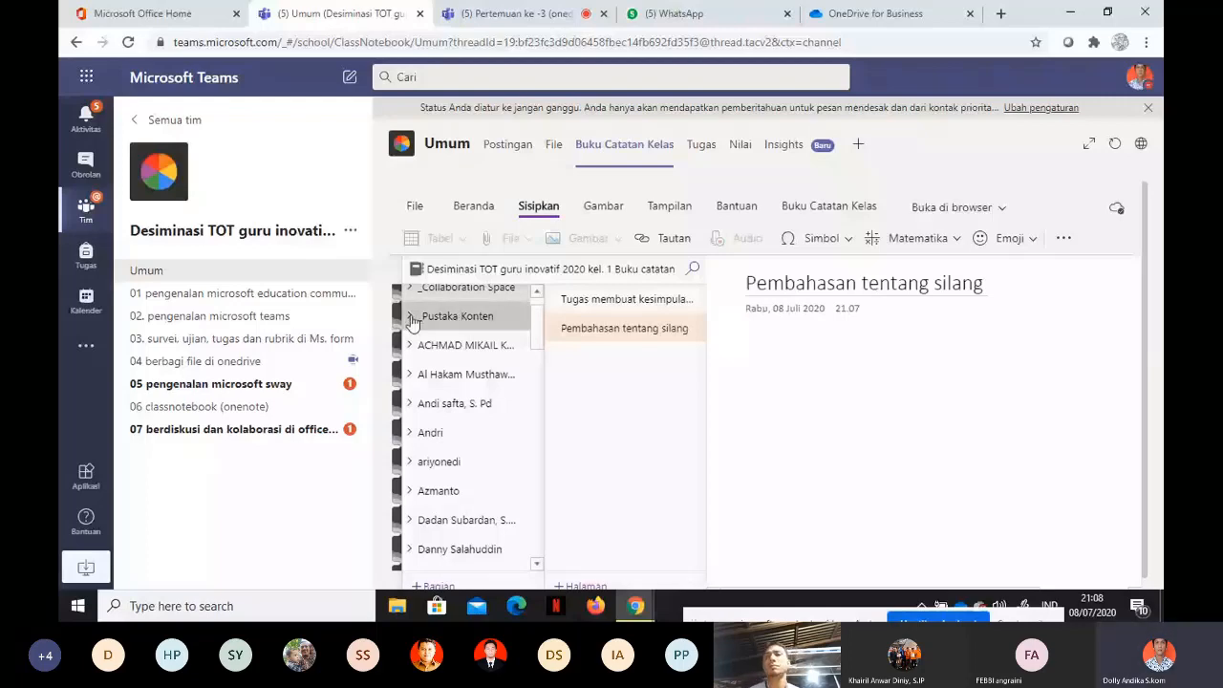
pyautogui.click(413, 321)
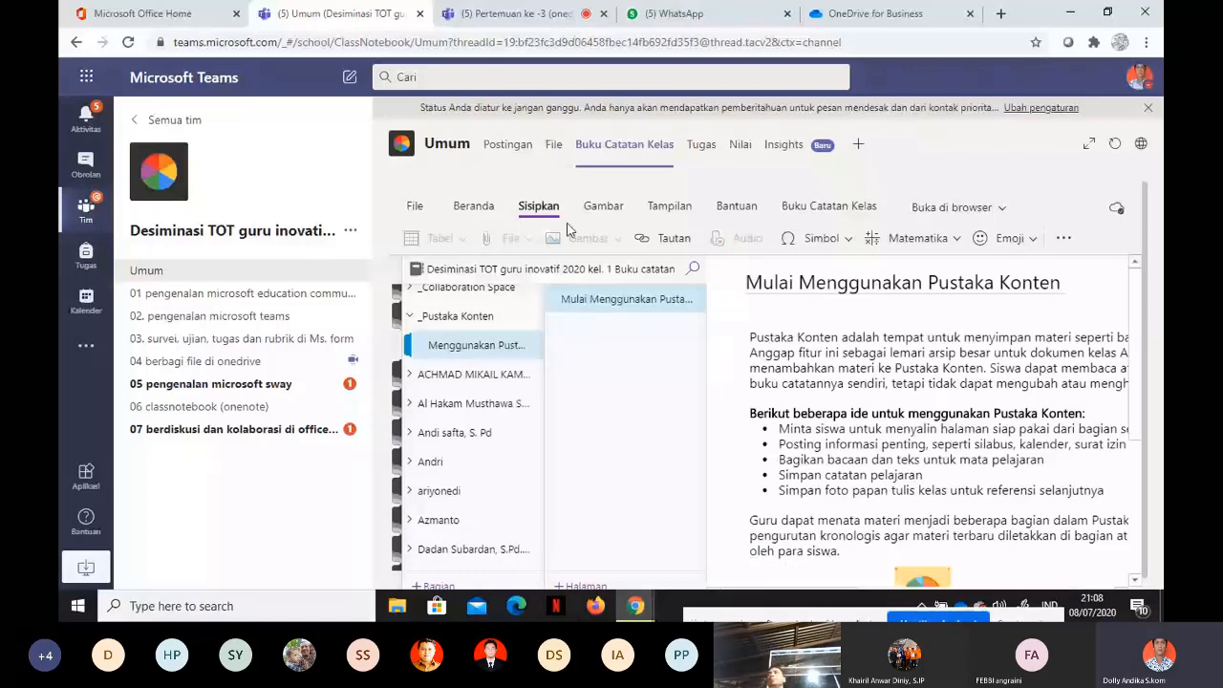
pyautogui.click(437, 585)
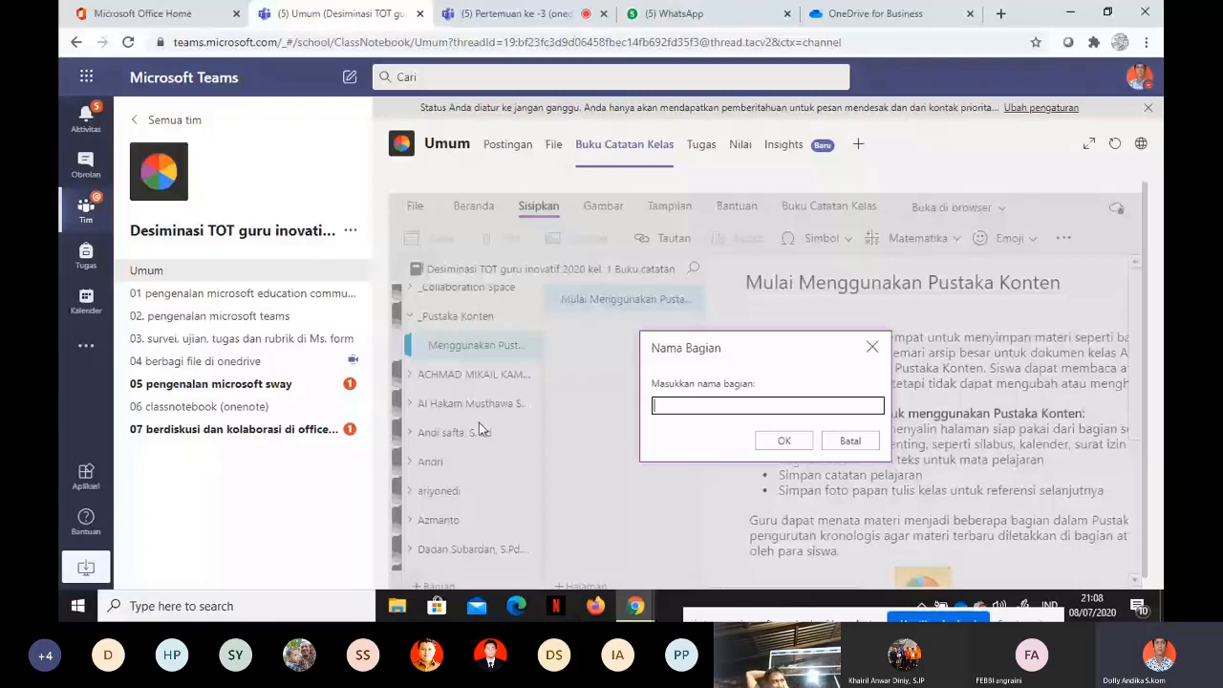
pyautogui.write('Materi')
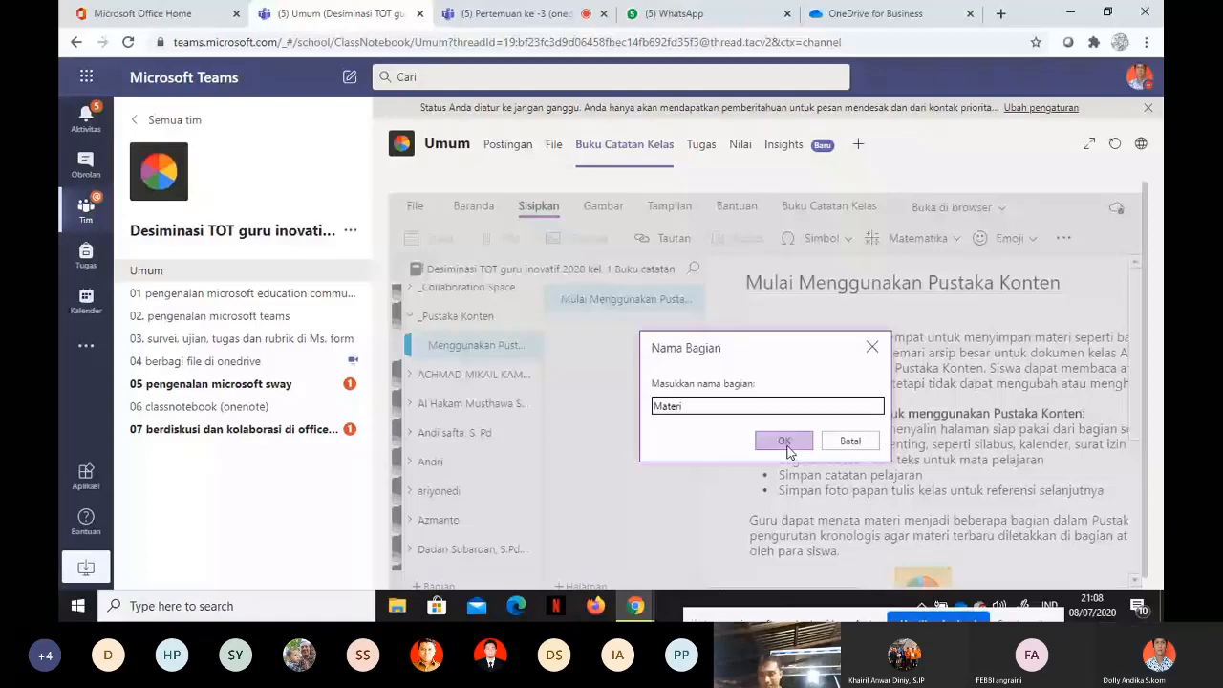
pyautogui.click(786, 445)
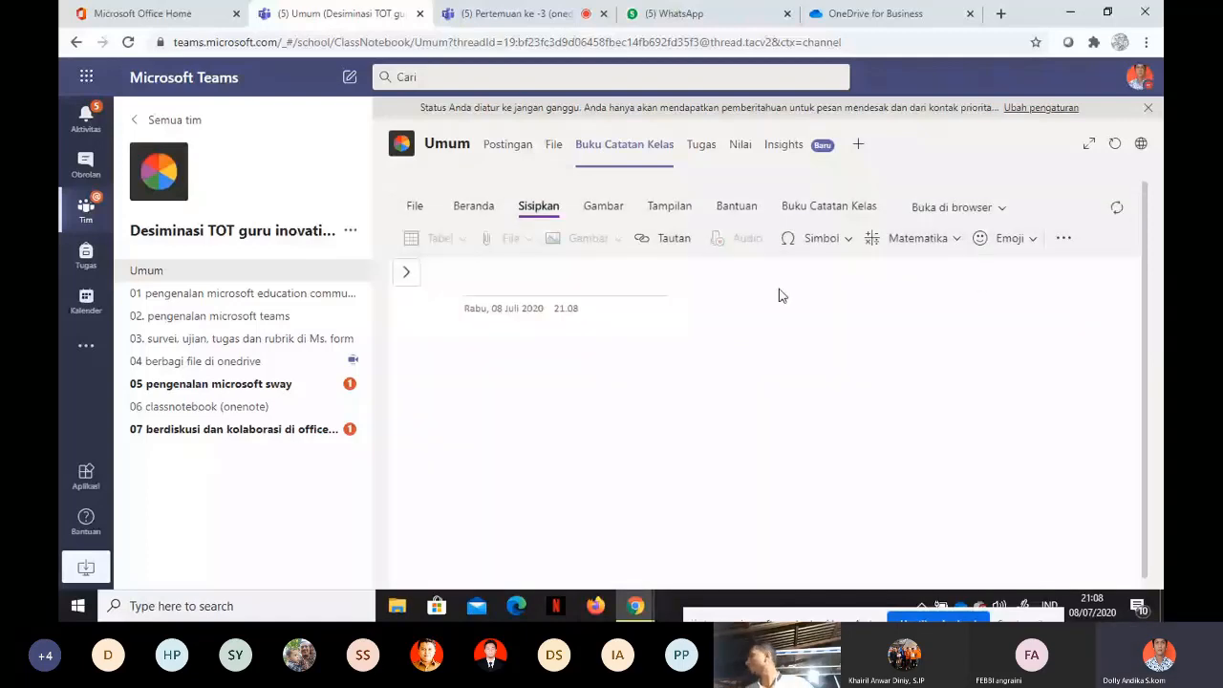
# Title the Materi section's page "Pengenalan Ms. word" and check it in the notebook's section list
pyautogui.click(584, 290)
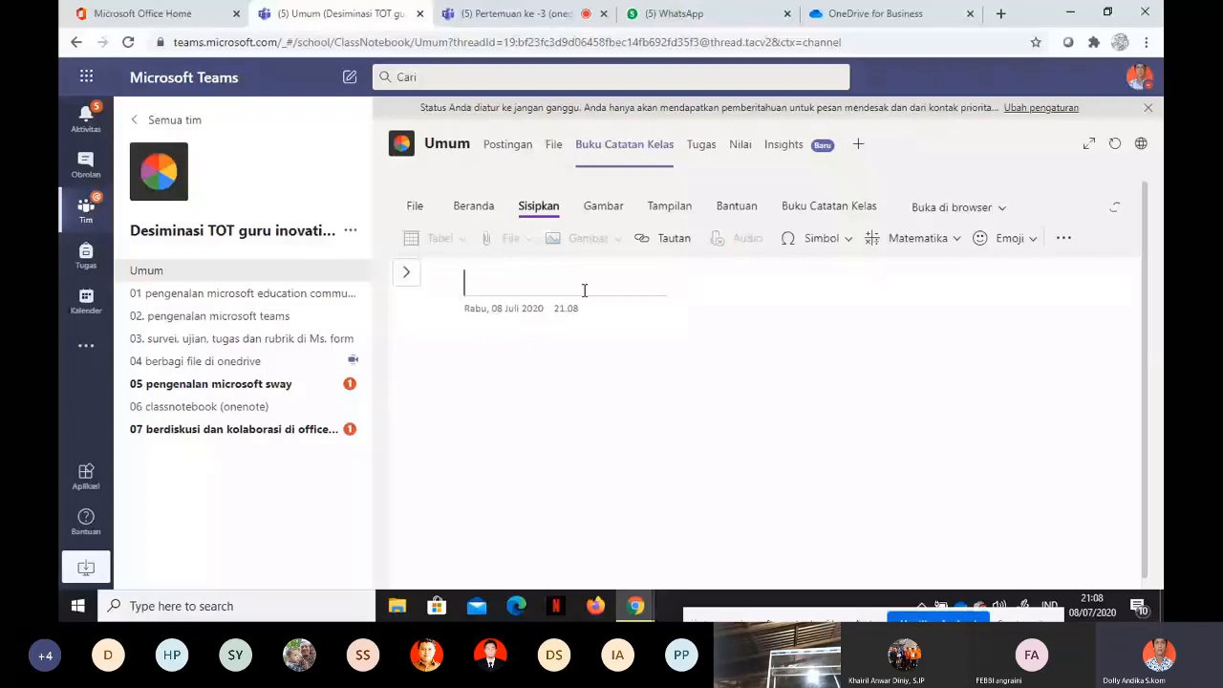
pyautogui.write('Pengenalan Ms. ')
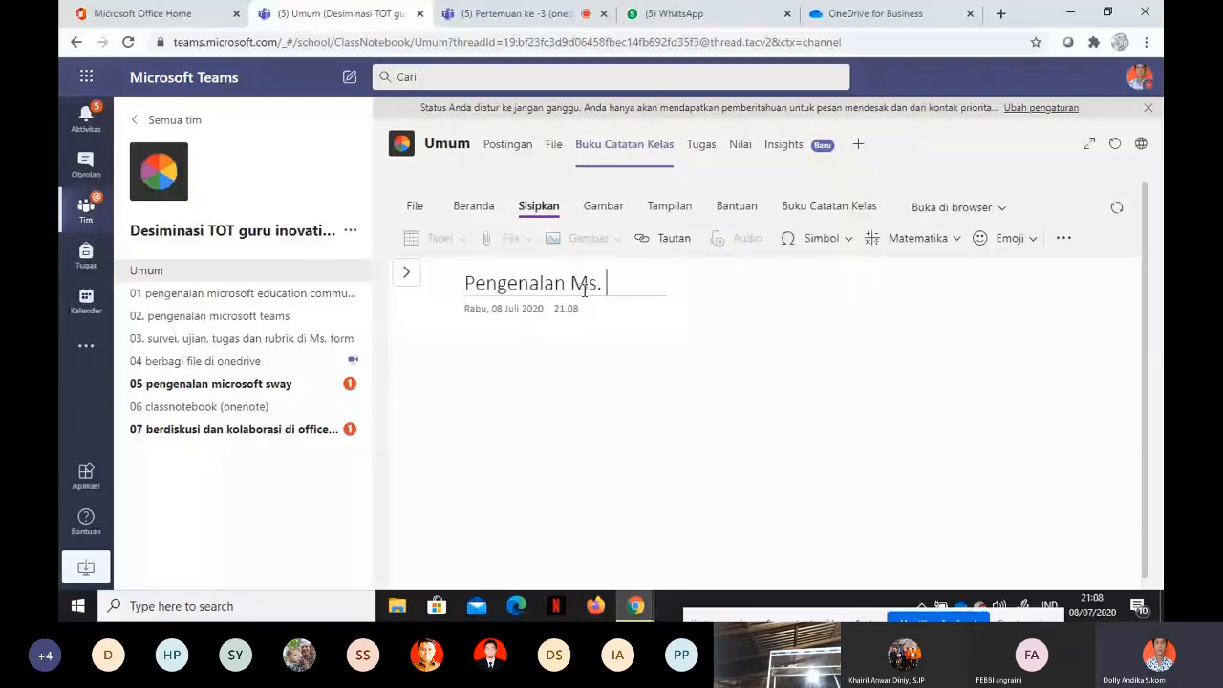
pyautogui.write('word')
pyautogui.click(406, 272)
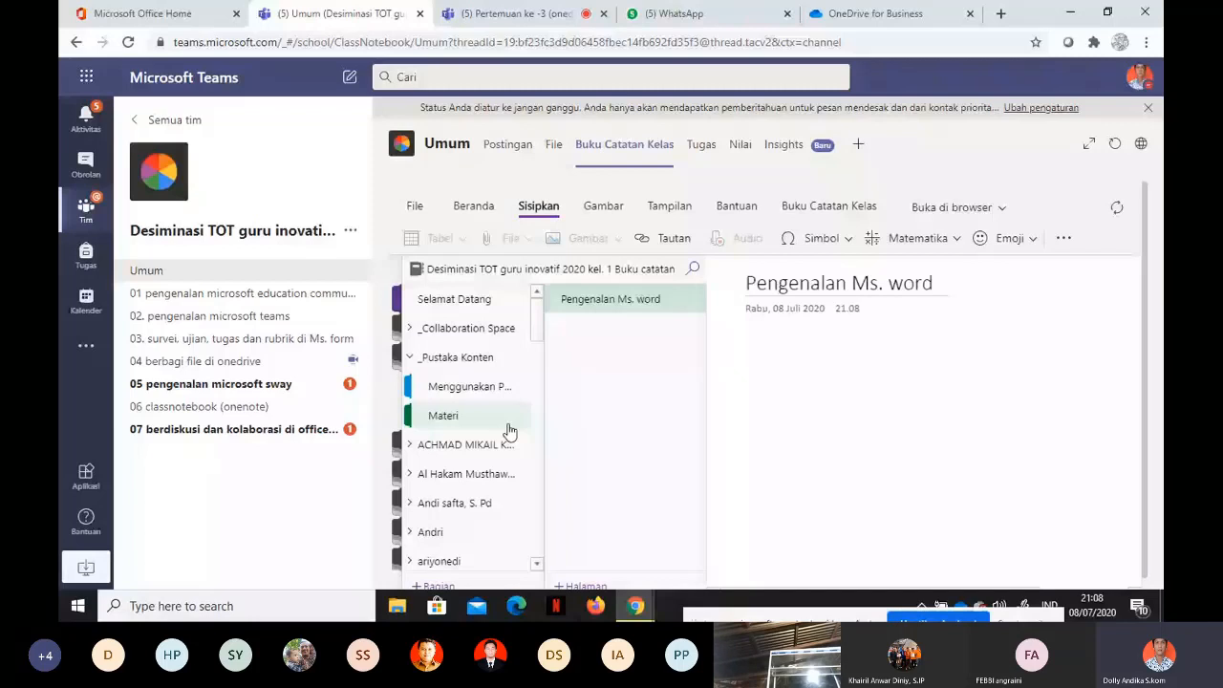
pyautogui.click(498, 253)
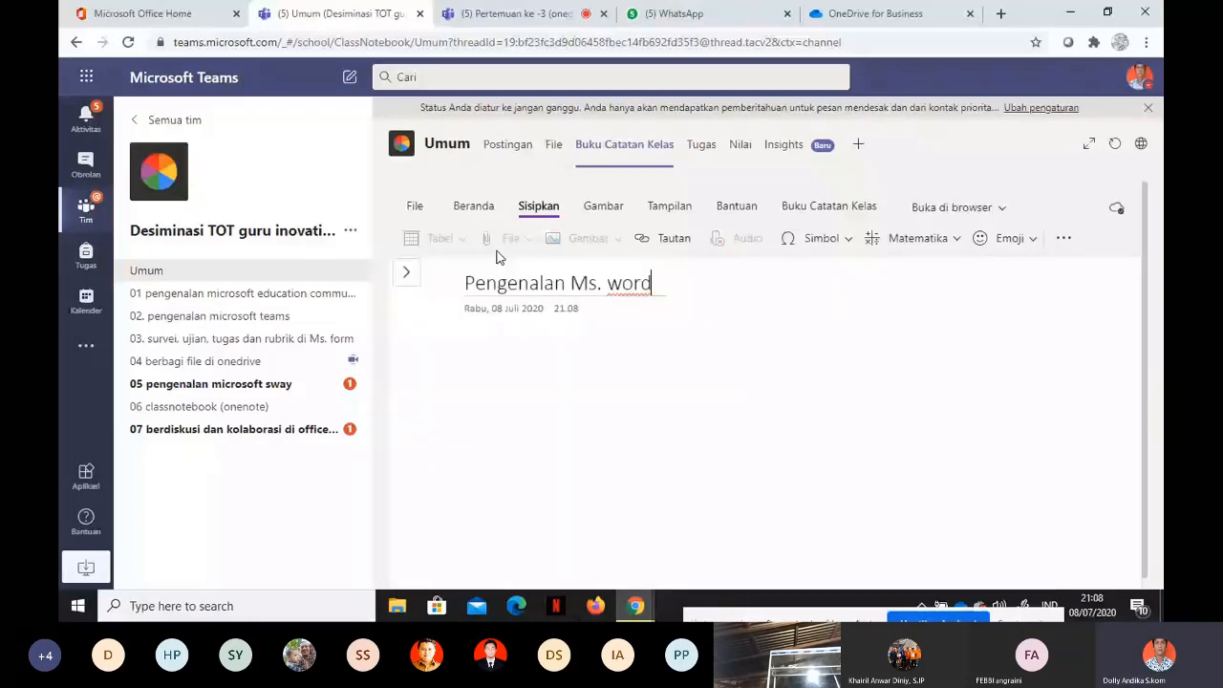
# Insert the Word file "2. Silabus ok.docx" from the KLS XII semester 2 folder as a file printout on the "Pengenalan Ms. word" page
pyautogui.click(506, 239)
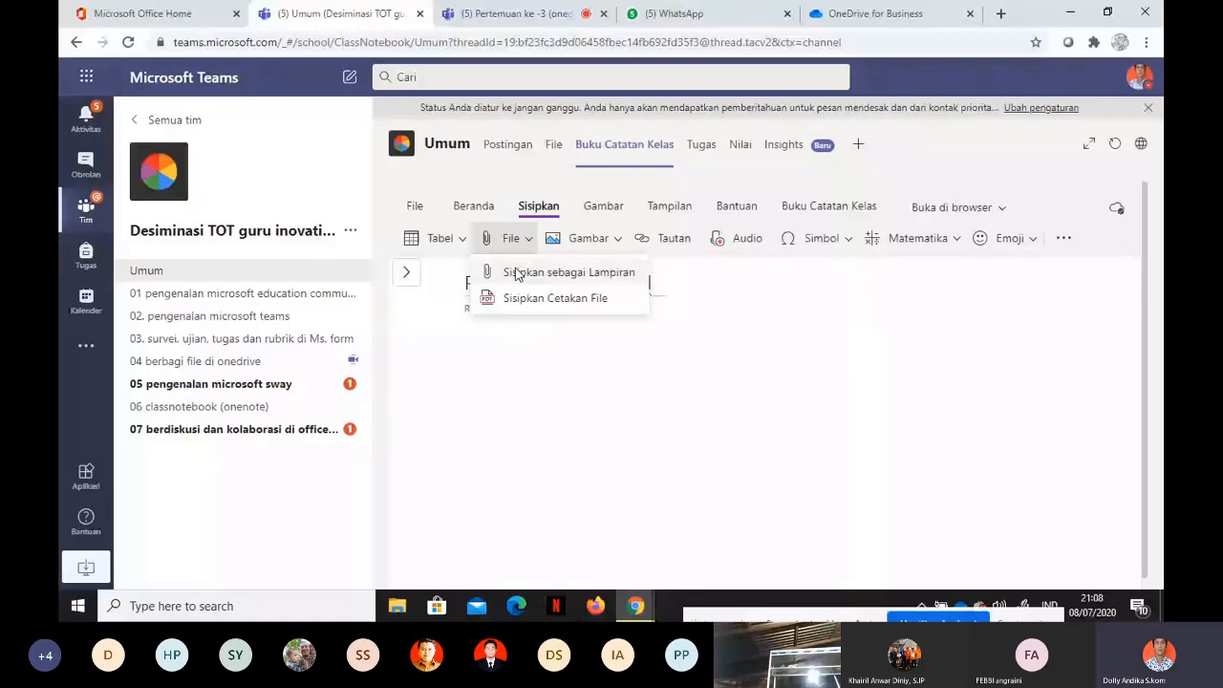
pyautogui.click(516, 274)
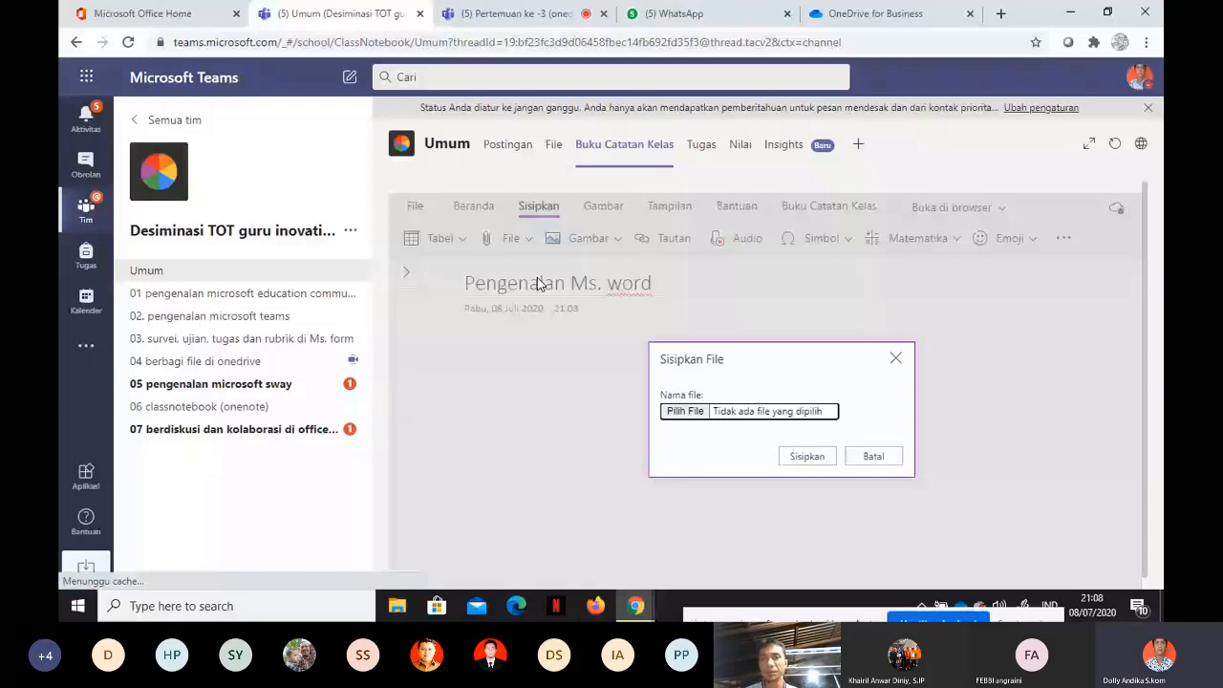
pyautogui.click(684, 411)
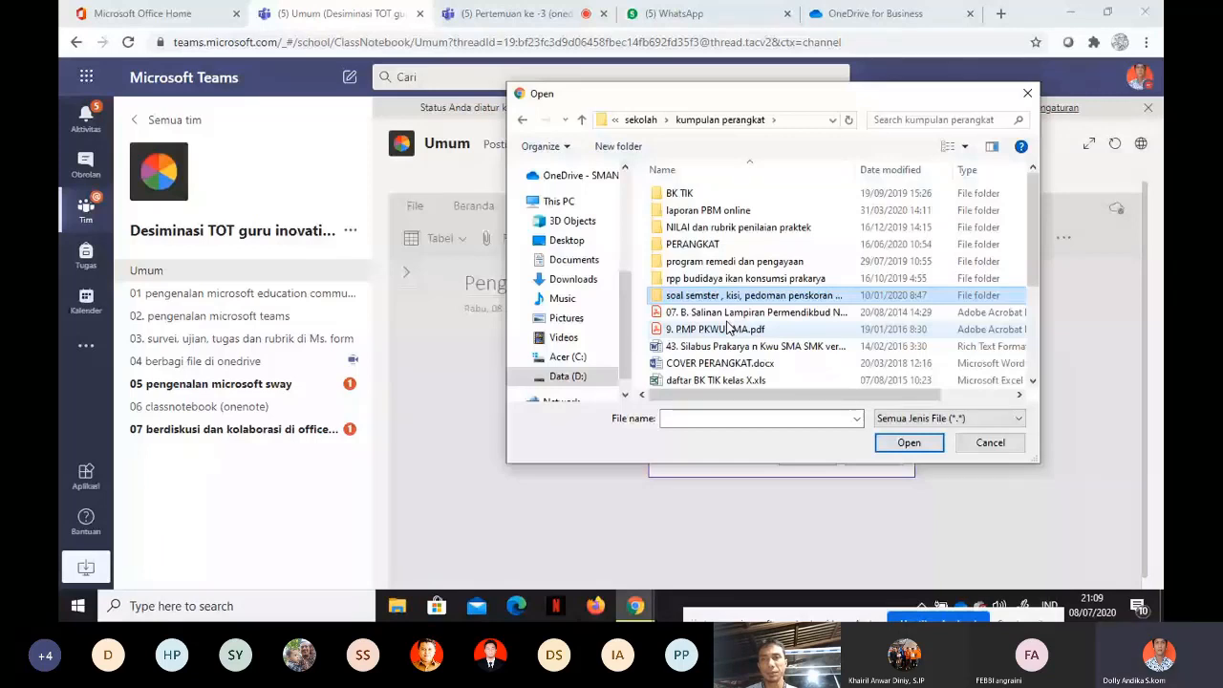
pyautogui.press('Down')
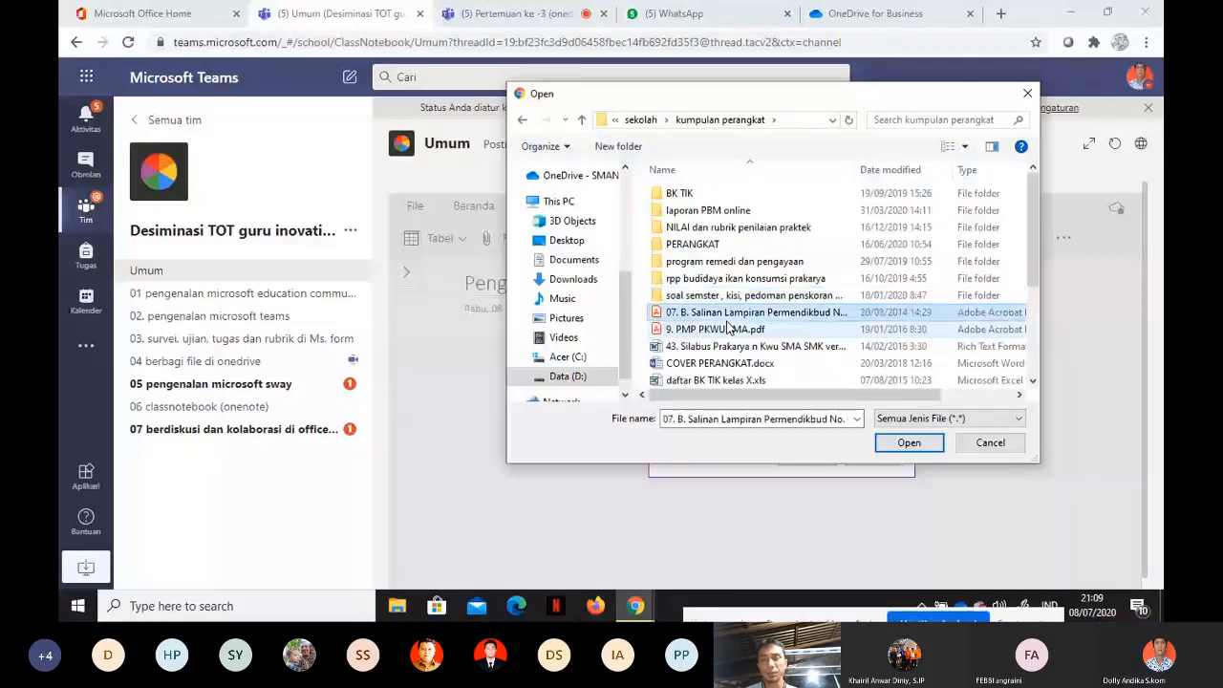
pyautogui.doubleClick(728, 327)
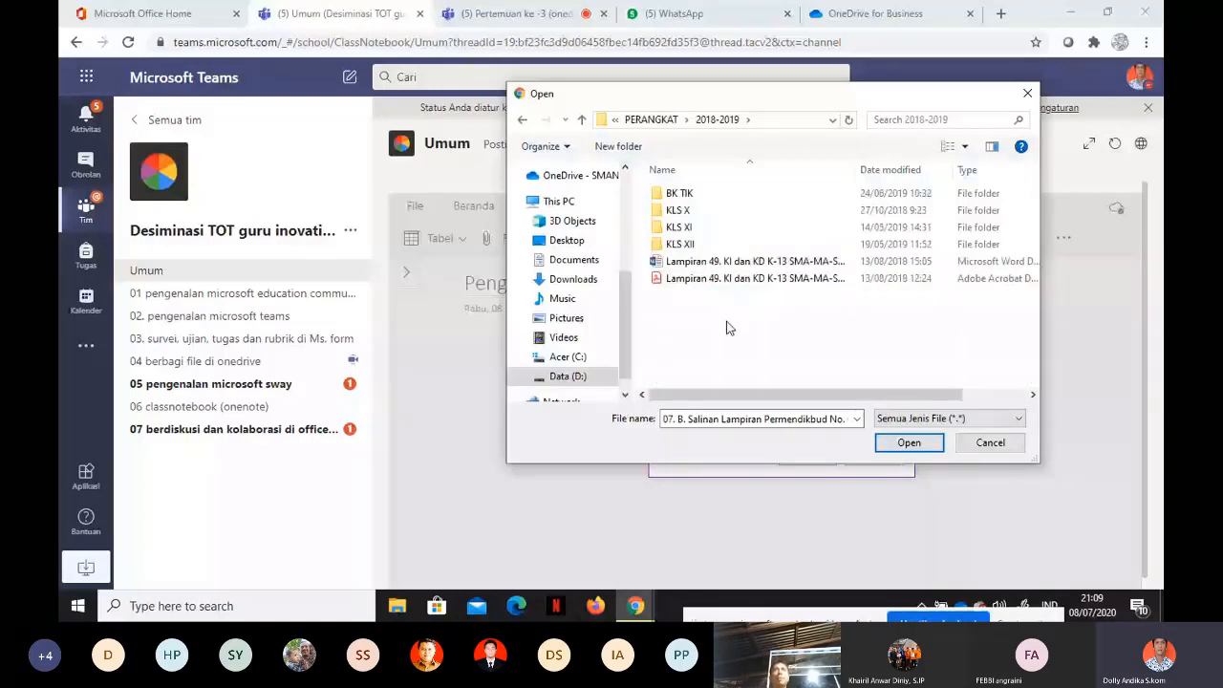
pyautogui.press('Down')
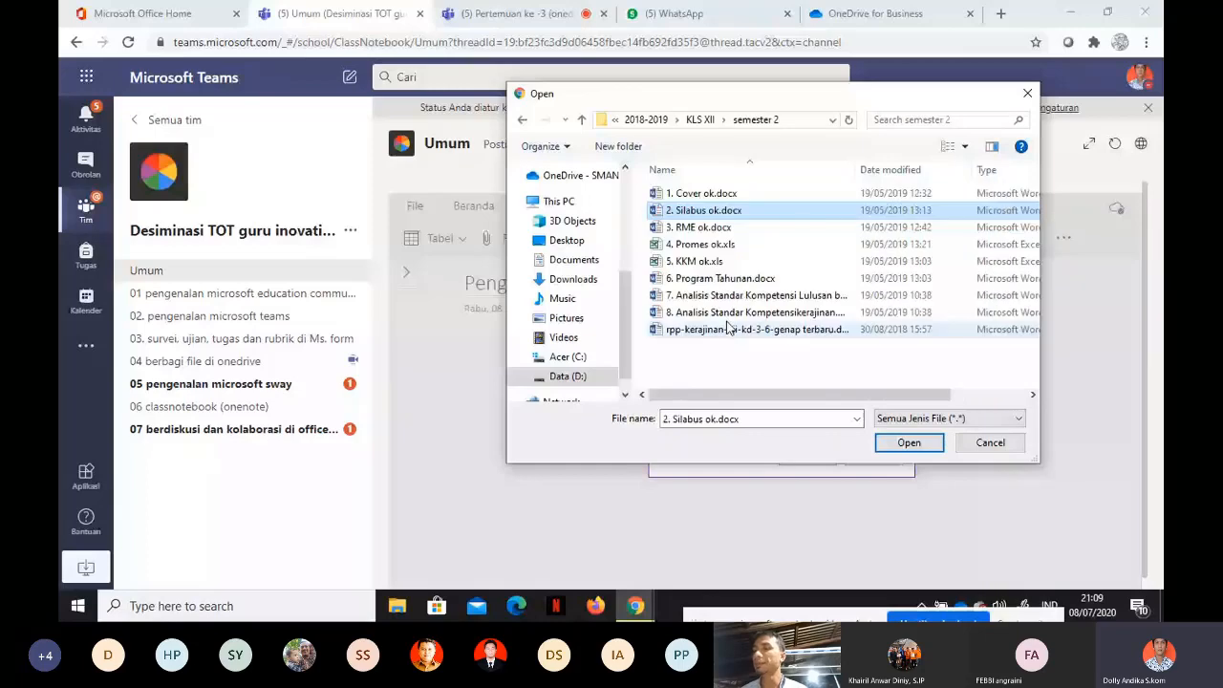
pyautogui.press('Return')
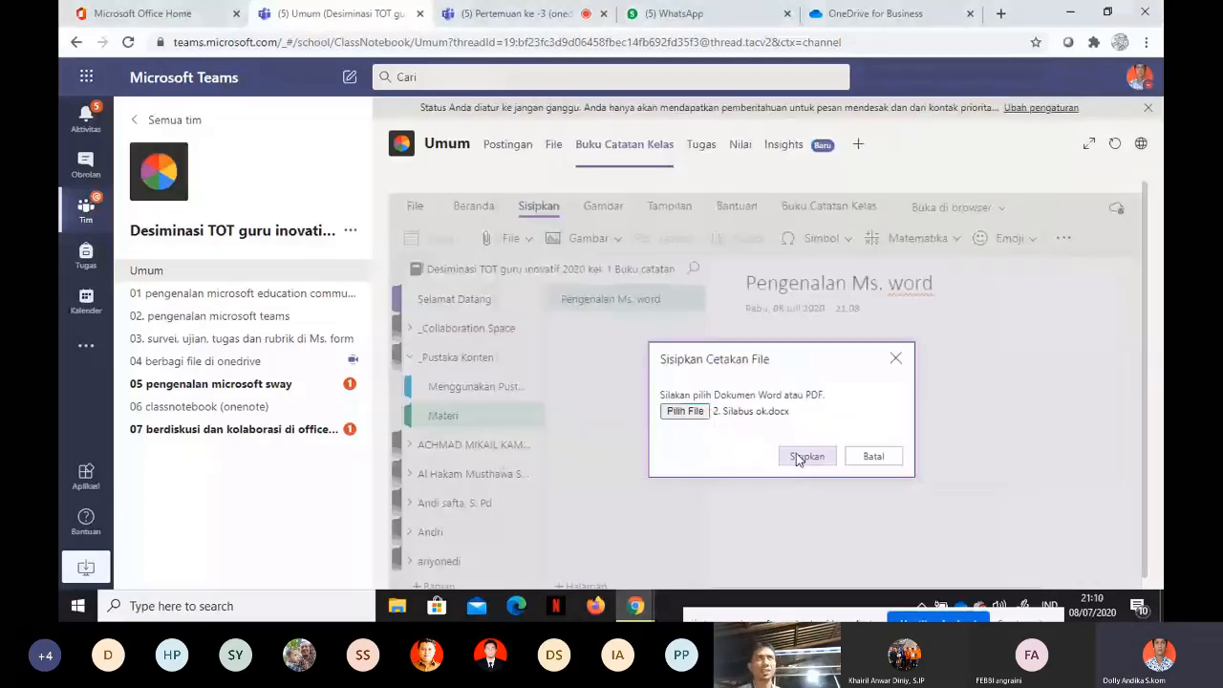
pyautogui.click(799, 459)
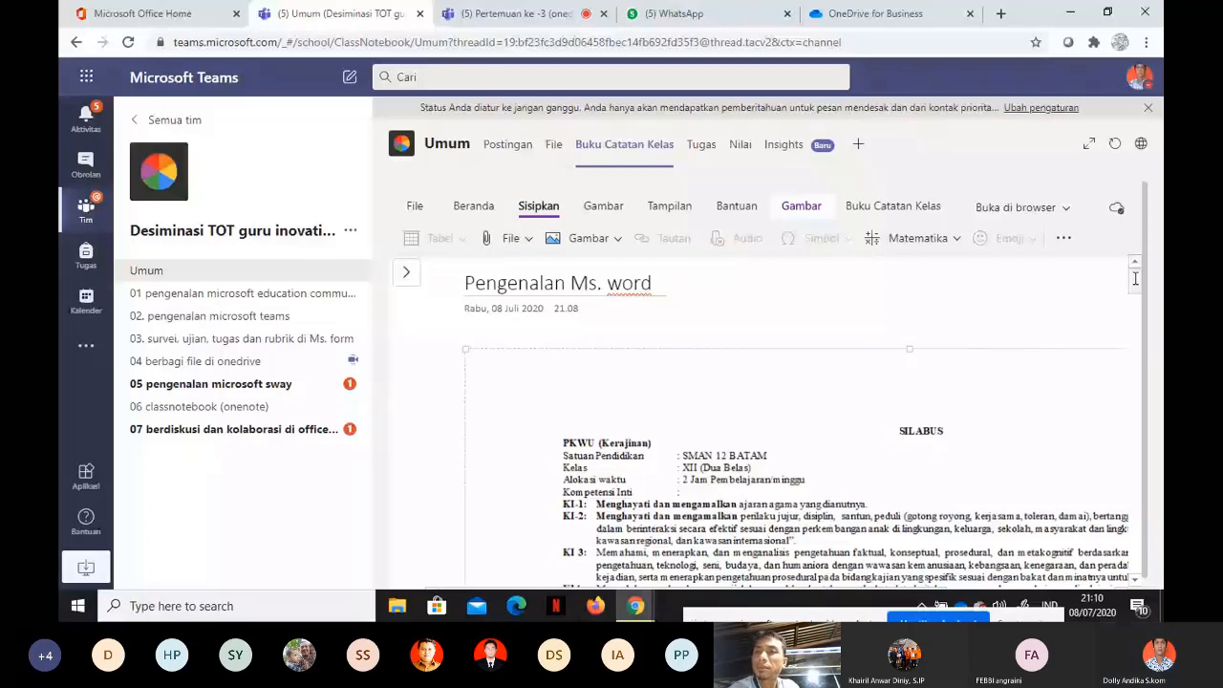
# Open the "03. survei, ujian" section in _Collaboration Space and place the text cursor beside the dance picture where students answer
pyautogui.click(406, 272)
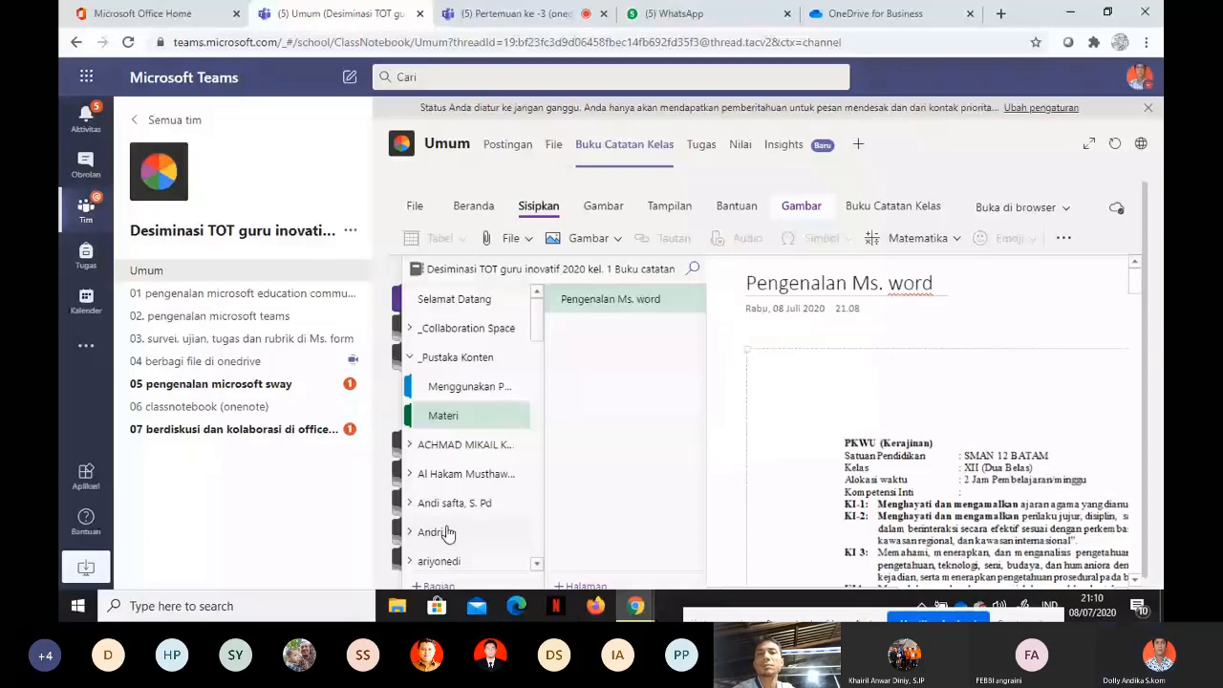
pyautogui.click(405, 271)
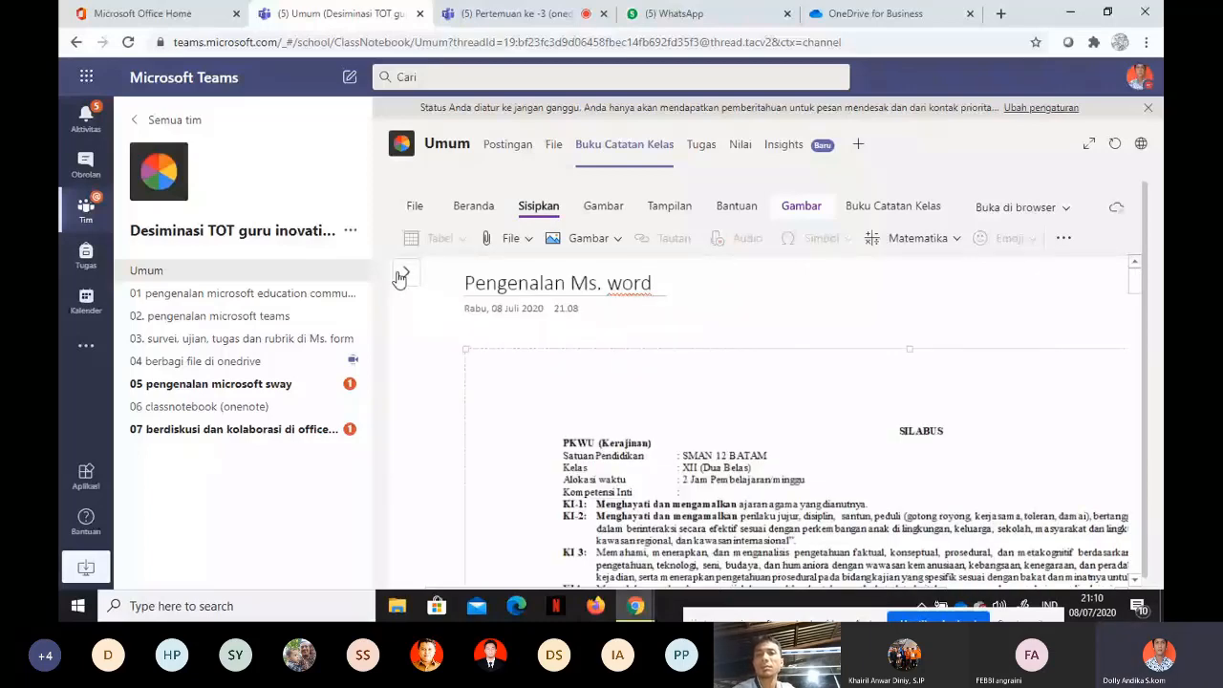
pyautogui.click(401, 274)
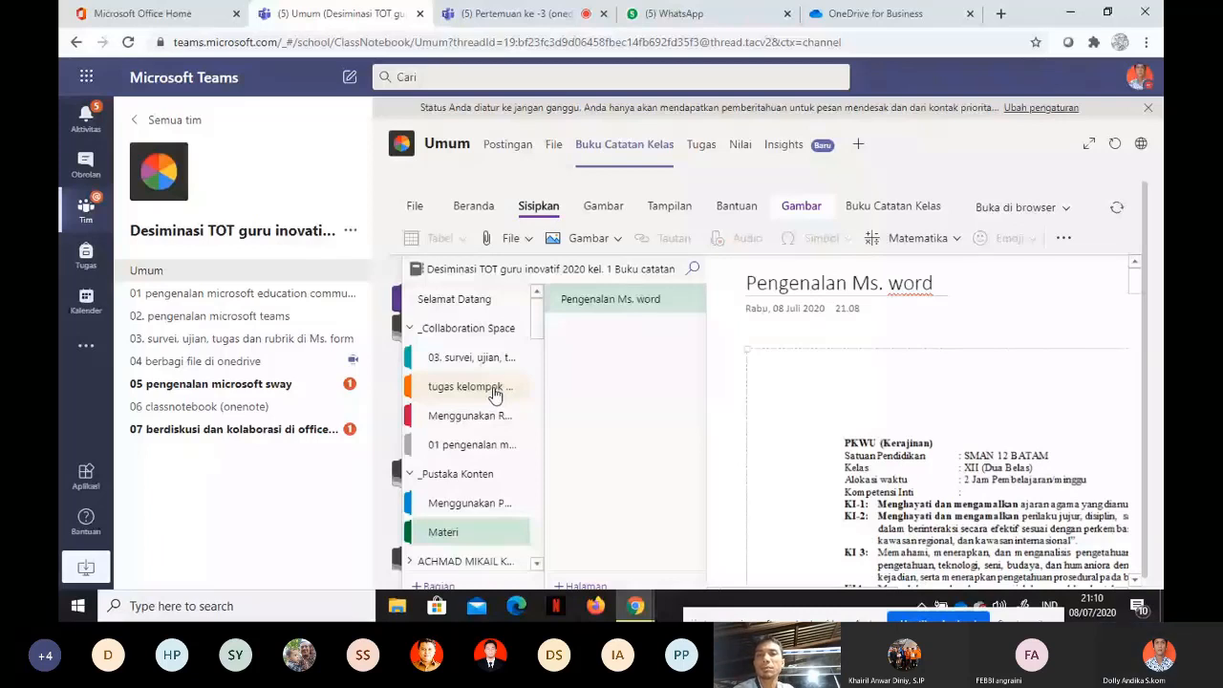
pyautogui.click(472, 358)
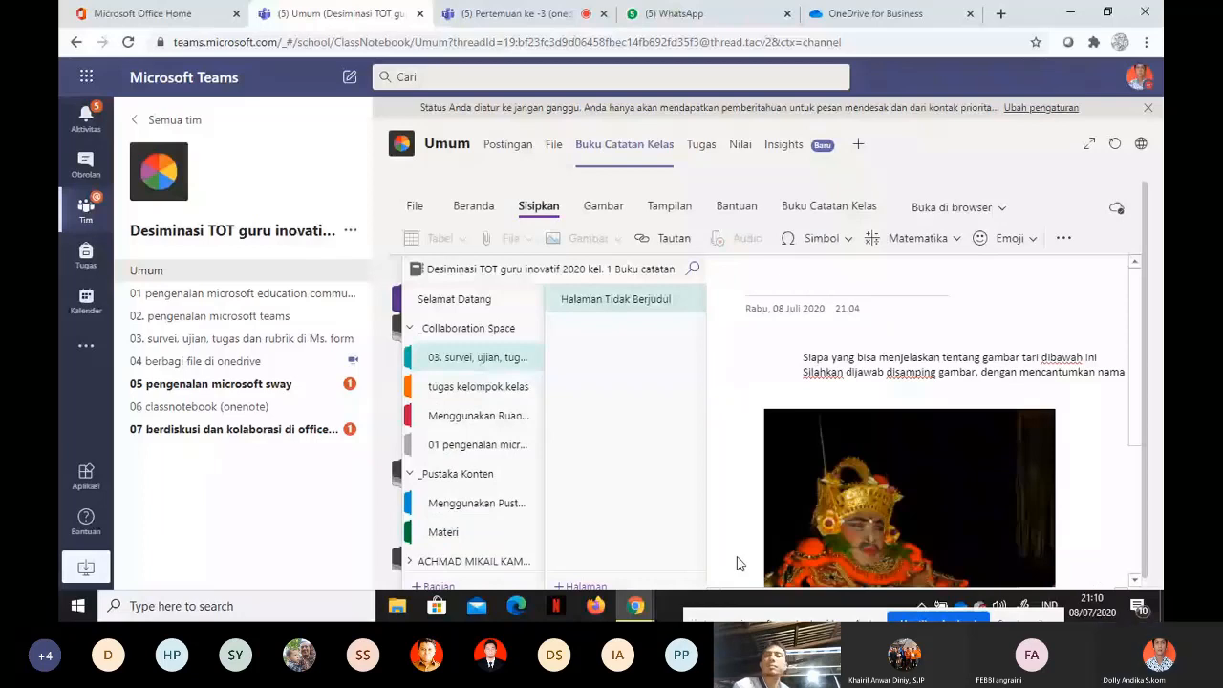
pyautogui.click(736, 564)
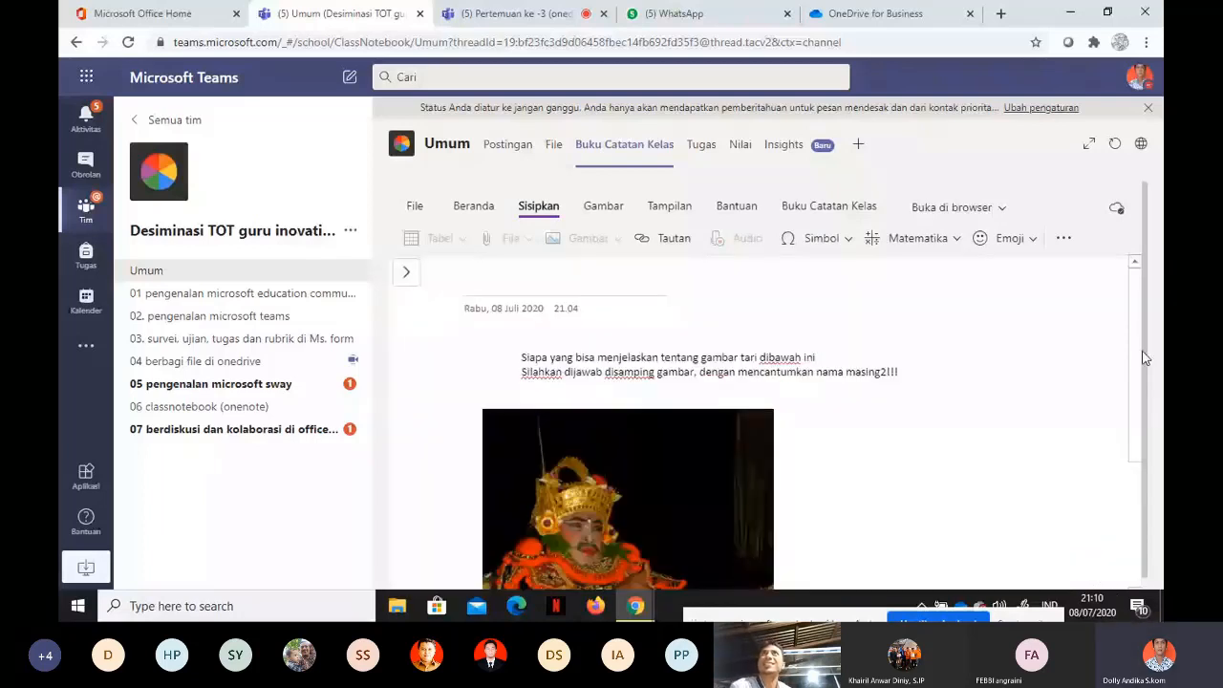
pyautogui.scroll(-1, 949, 405)
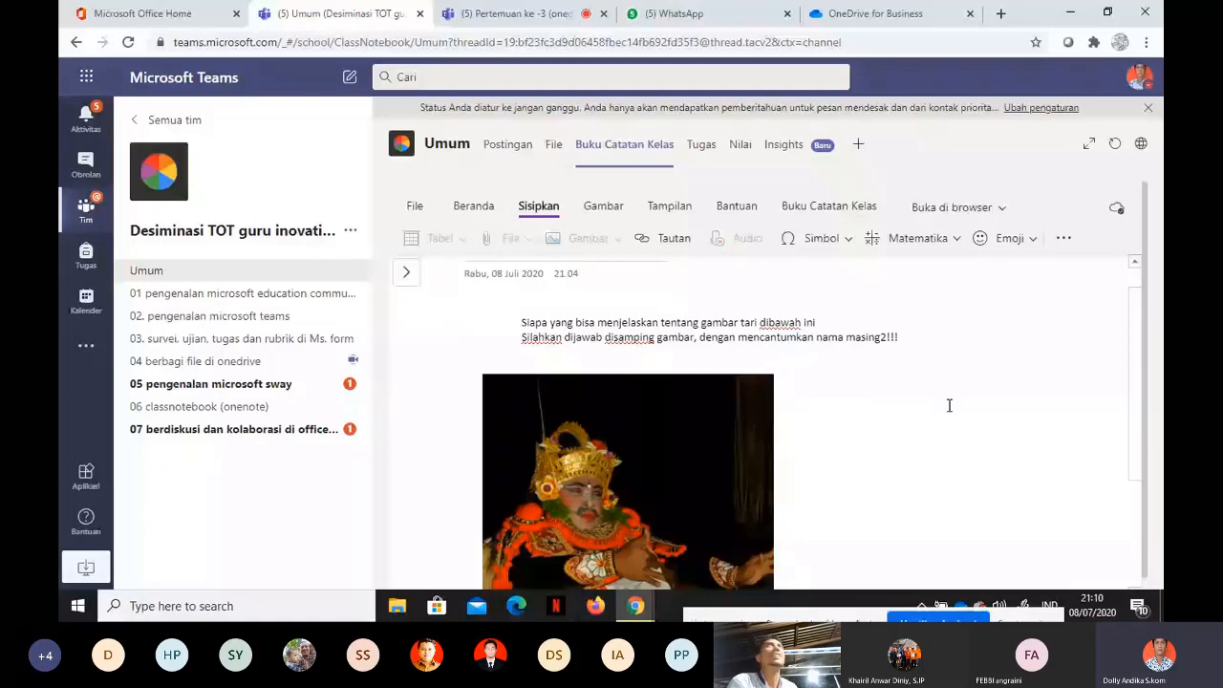
pyautogui.click(847, 387)
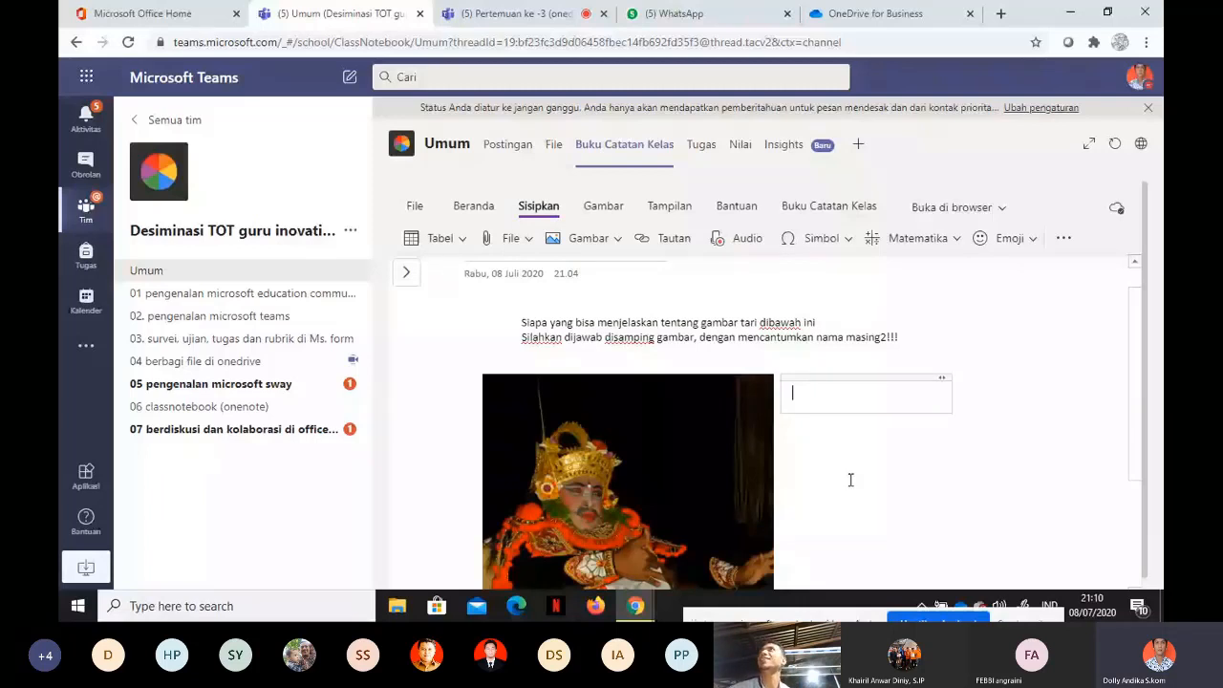
# Collapse the _Collaboration Space and _Pustaka Konten groups and examine the sections inside the first student's group
pyautogui.click(406, 272)
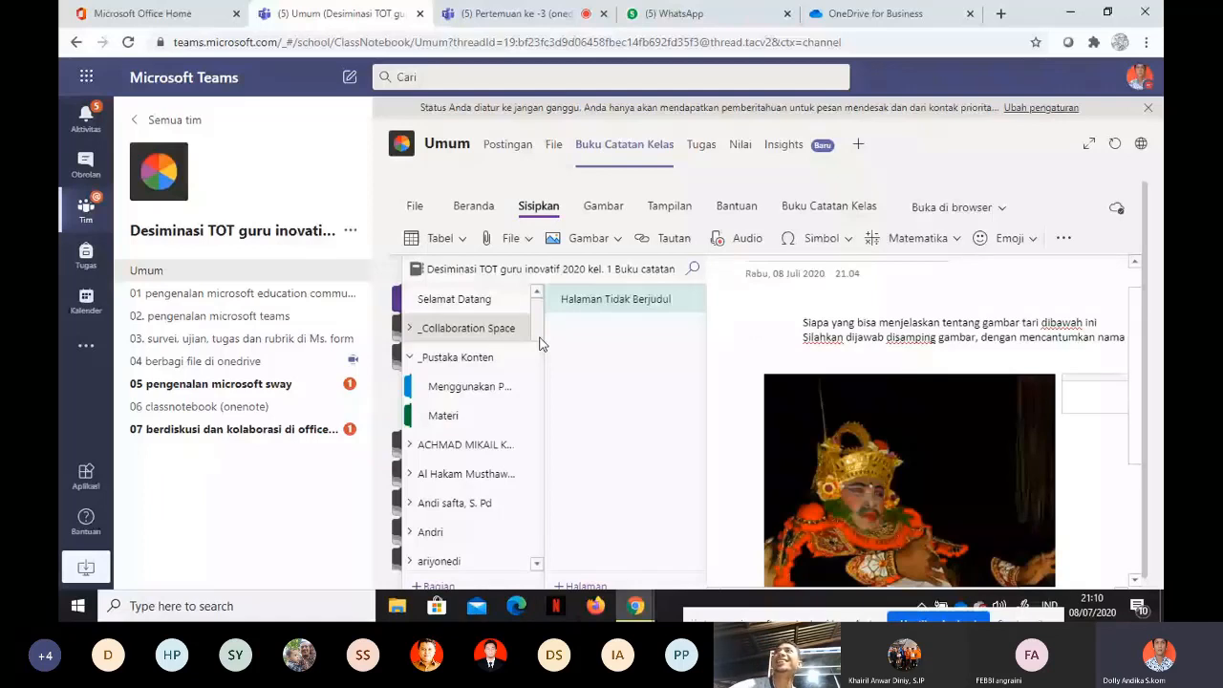
pyautogui.click(457, 357)
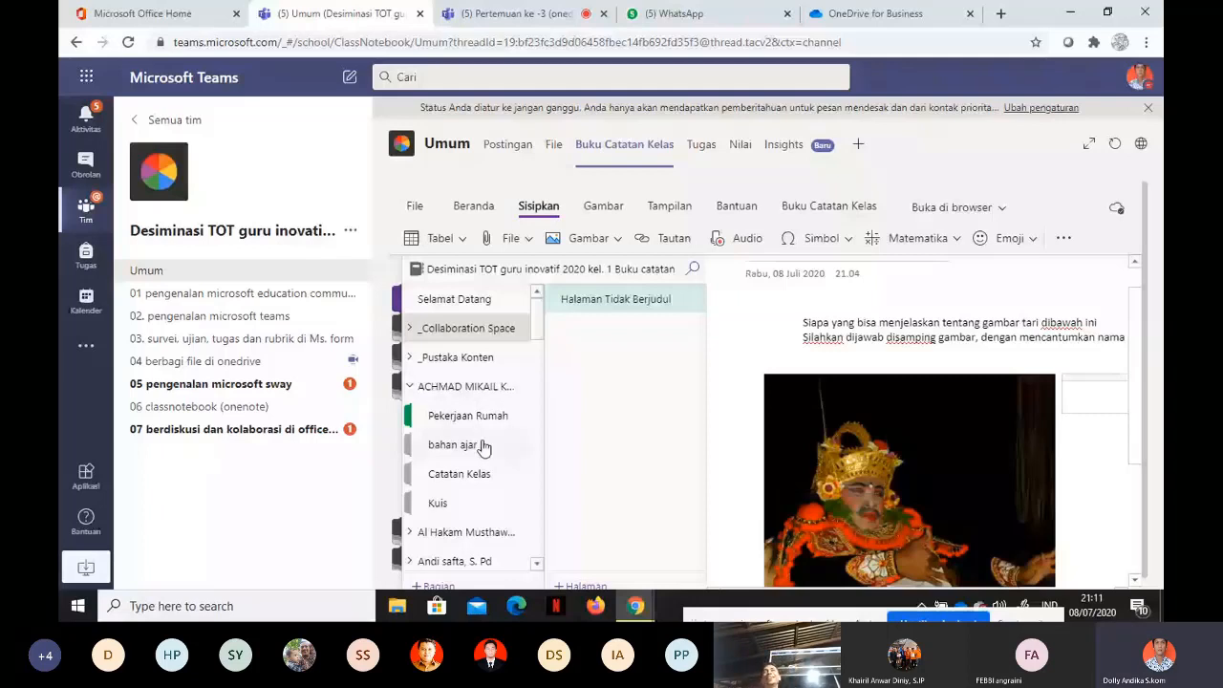
pyautogui.click(447, 385)
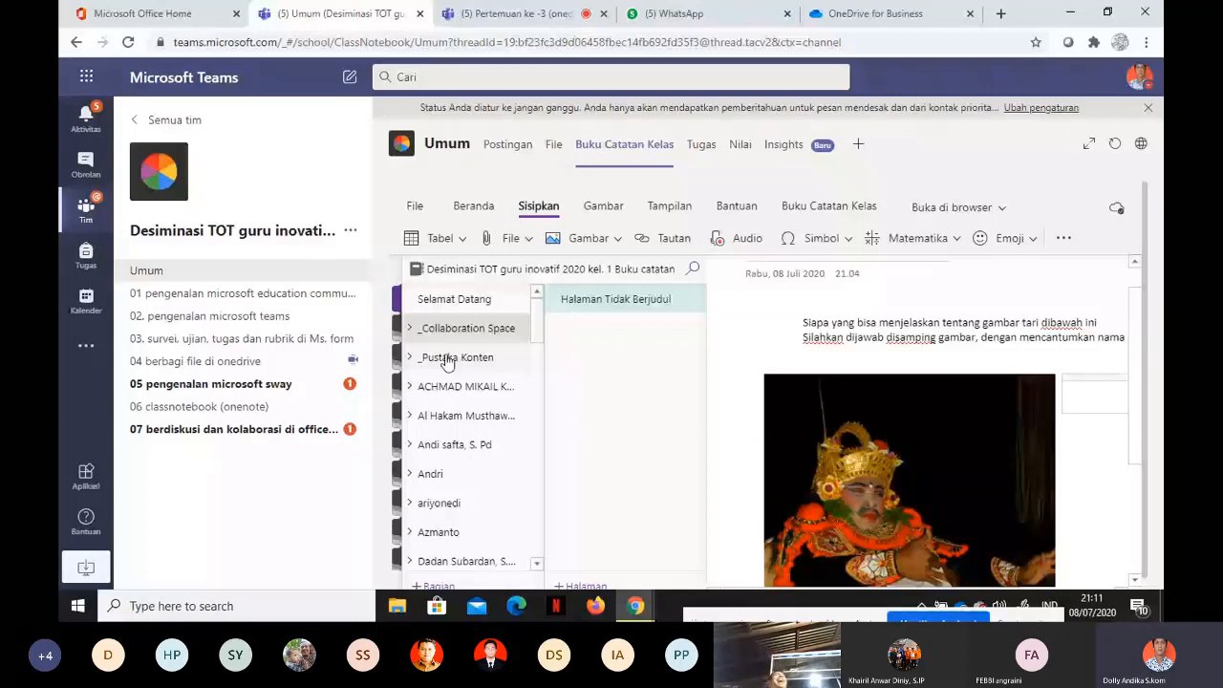
# Open a new blank page in the notebook and look through its formatting, help and insertion commands
pyautogui.click(412, 329)
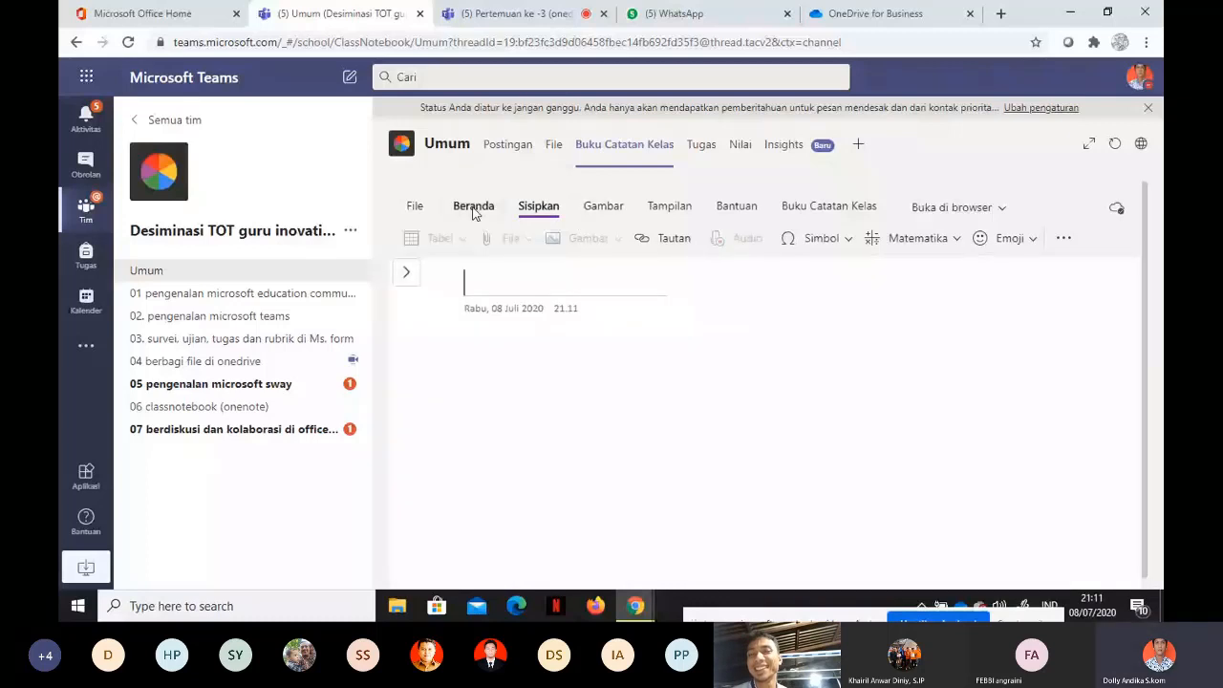
pyautogui.click(487, 212)
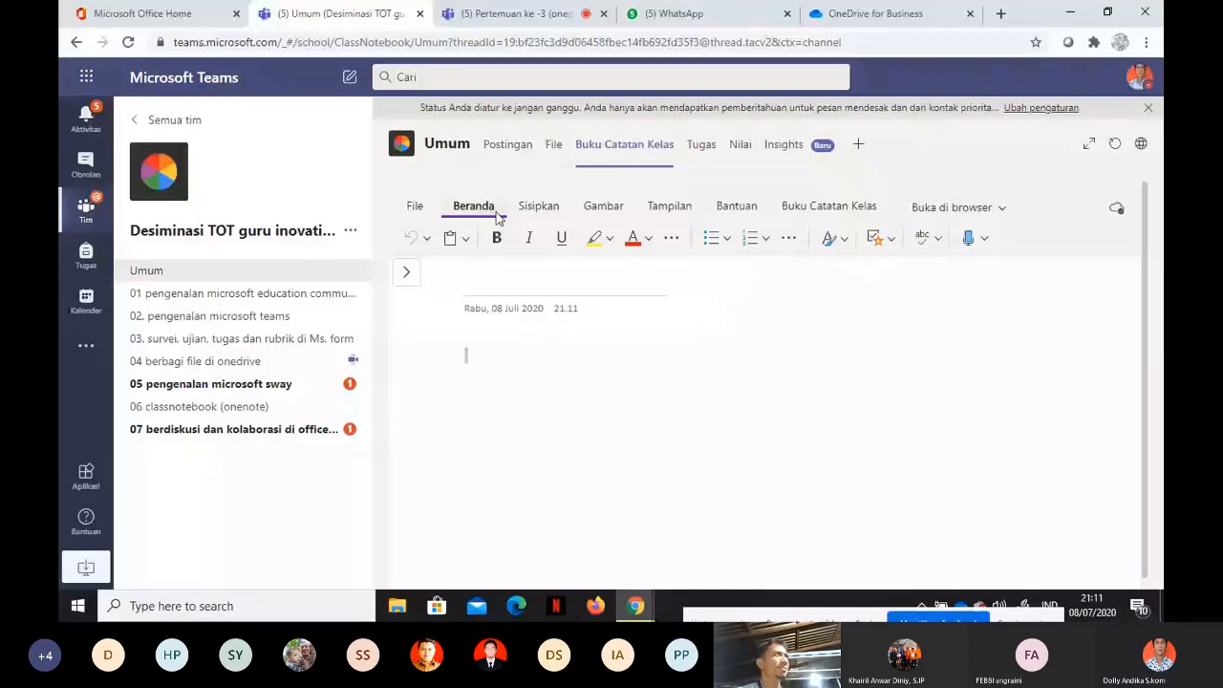
pyautogui.click(743, 209)
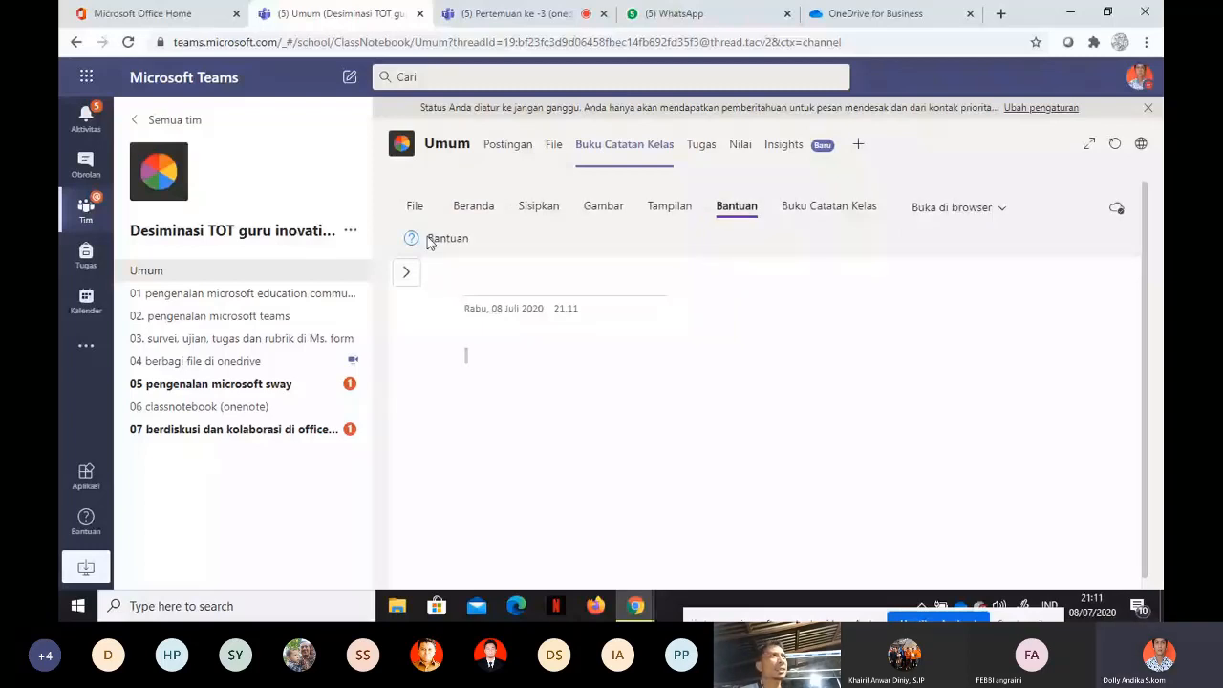
pyautogui.click(538, 208)
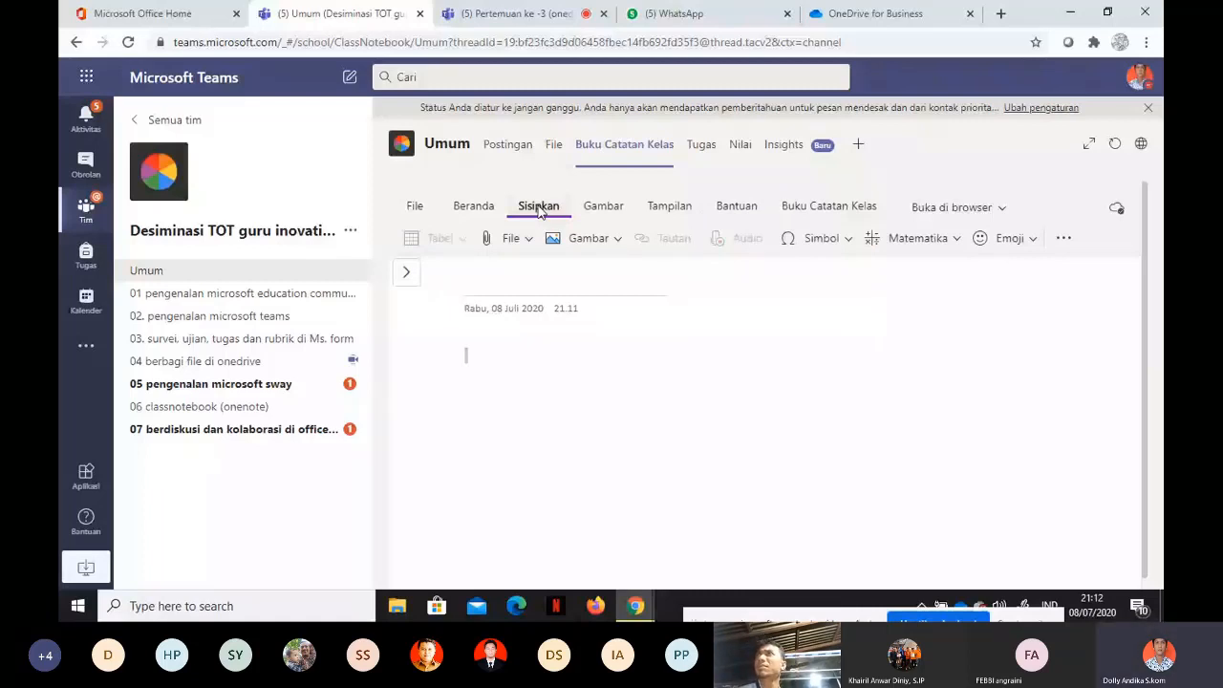
# Handwrite the expression 2 × 3 on the blank page with the black pen
pyautogui.click(602, 209)
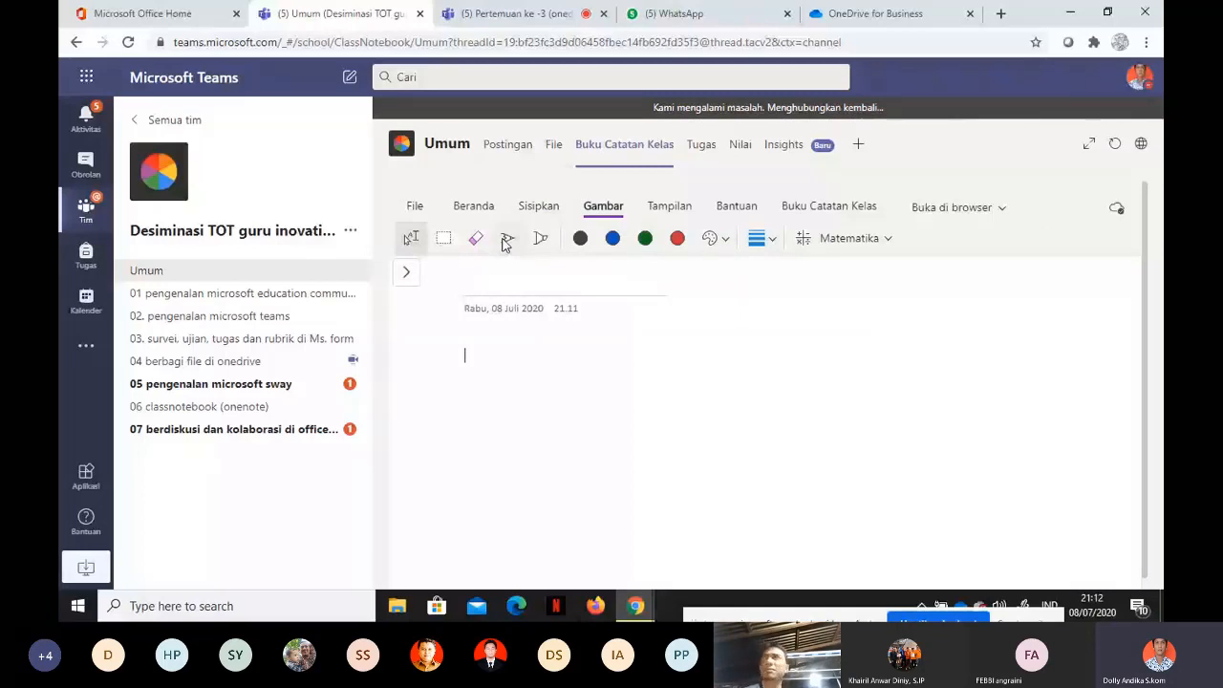
pyautogui.click(503, 237)
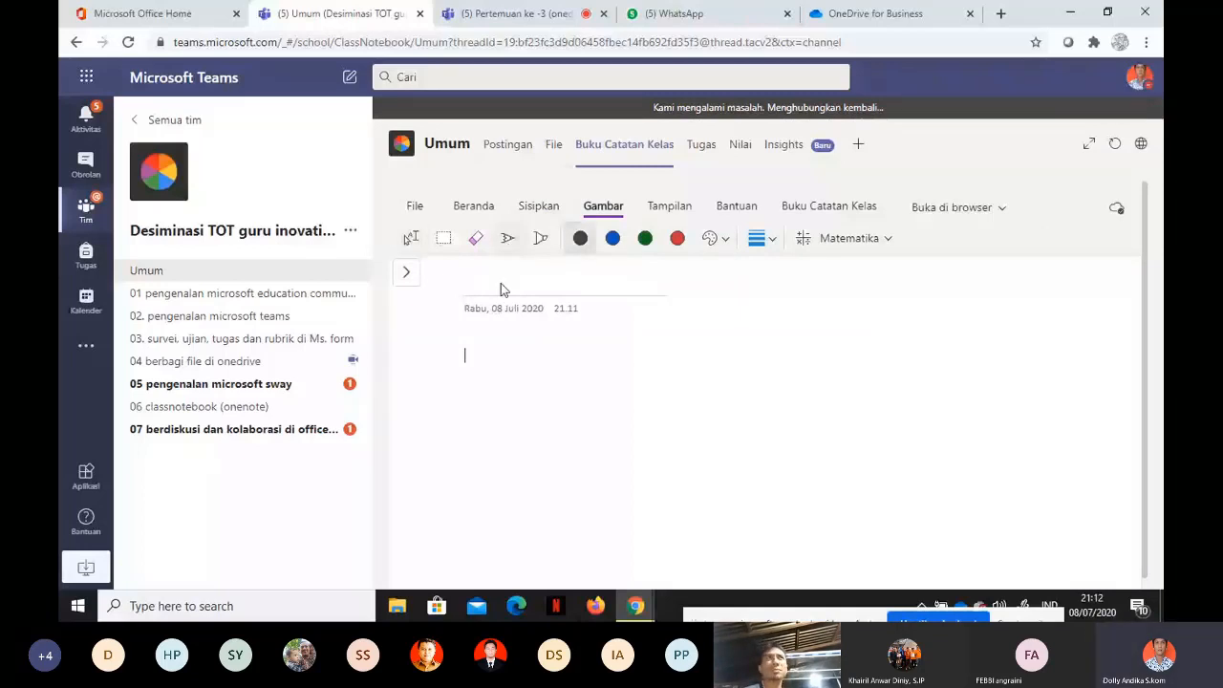
pyautogui.moveTo(468, 346); pyautogui.dragTo(512, 386)
pyautogui.moveTo(545, 340); pyautogui.dragTo(601, 386)
pyautogui.moveTo(591, 347); pyautogui.dragTo(552, 380)
pyautogui.moveTo(640, 341); pyautogui.dragTo(659, 374)
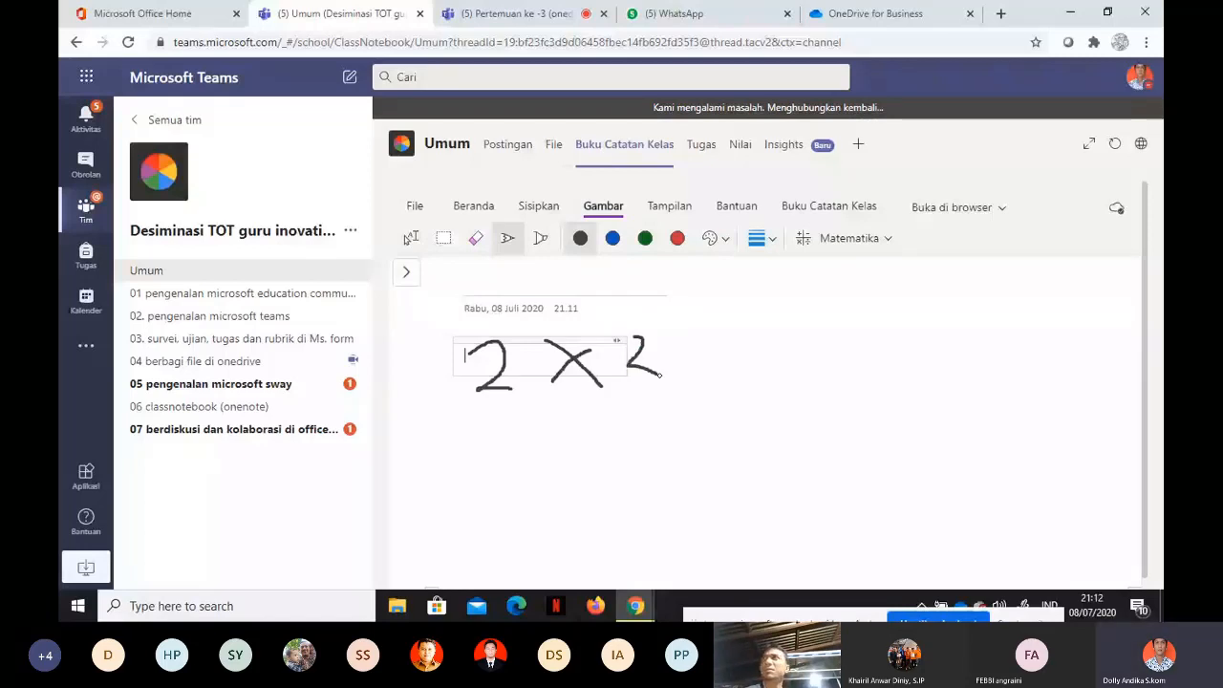
pyautogui.moveTo(659, 374); pyautogui.dragTo(669, 386)
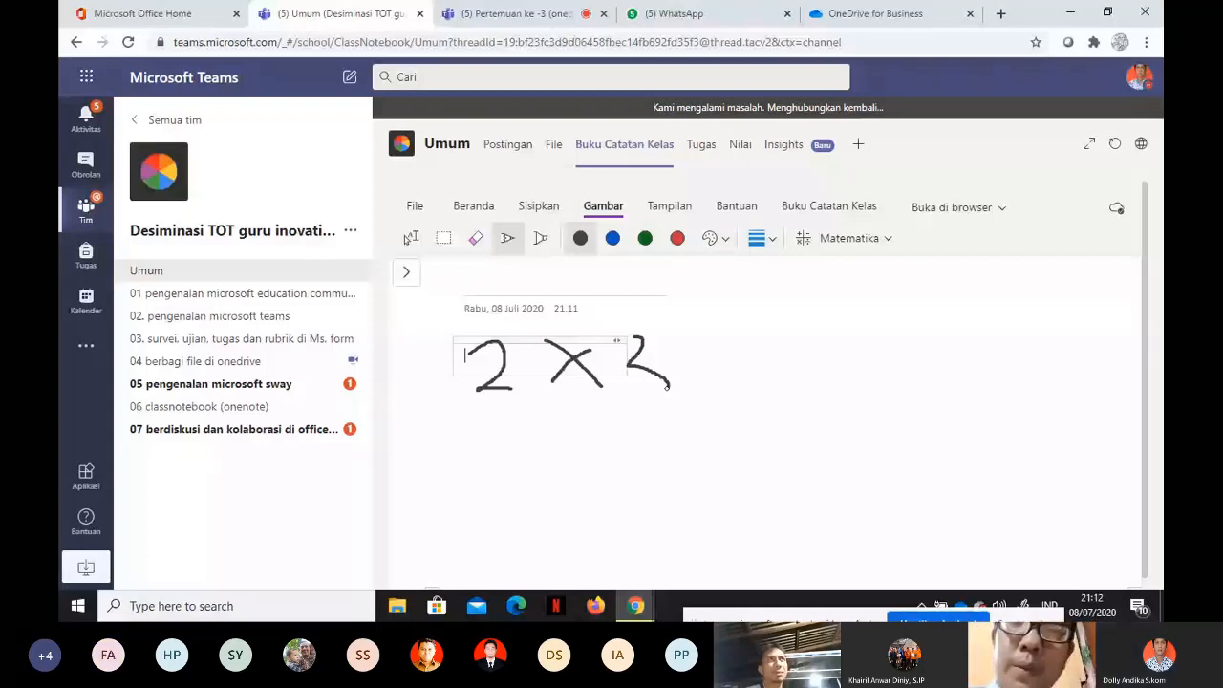
pyautogui.moveTo(667, 386); pyautogui.dragTo(643, 399)
# Select the handwritten 2 × 3 with the lasso and convert the ink to a typed math expression
pyautogui.click(445, 241)
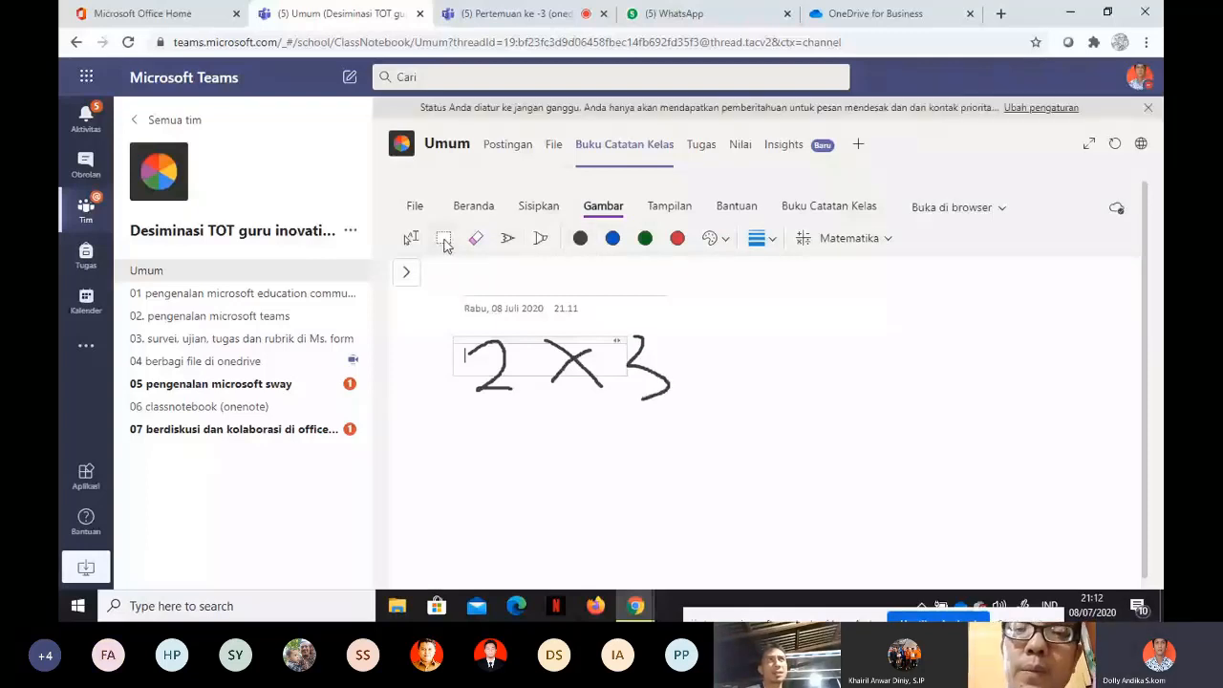
pyautogui.moveTo(437, 324); pyautogui.dragTo(734, 436)
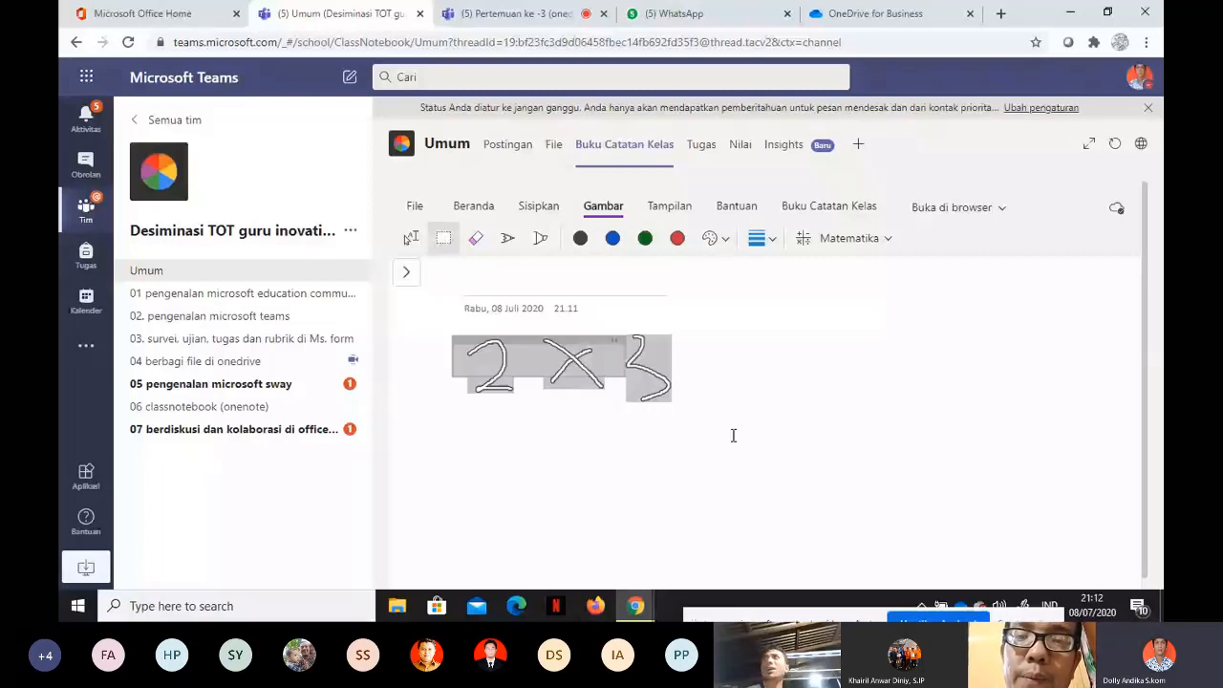
pyautogui.click(848, 238)
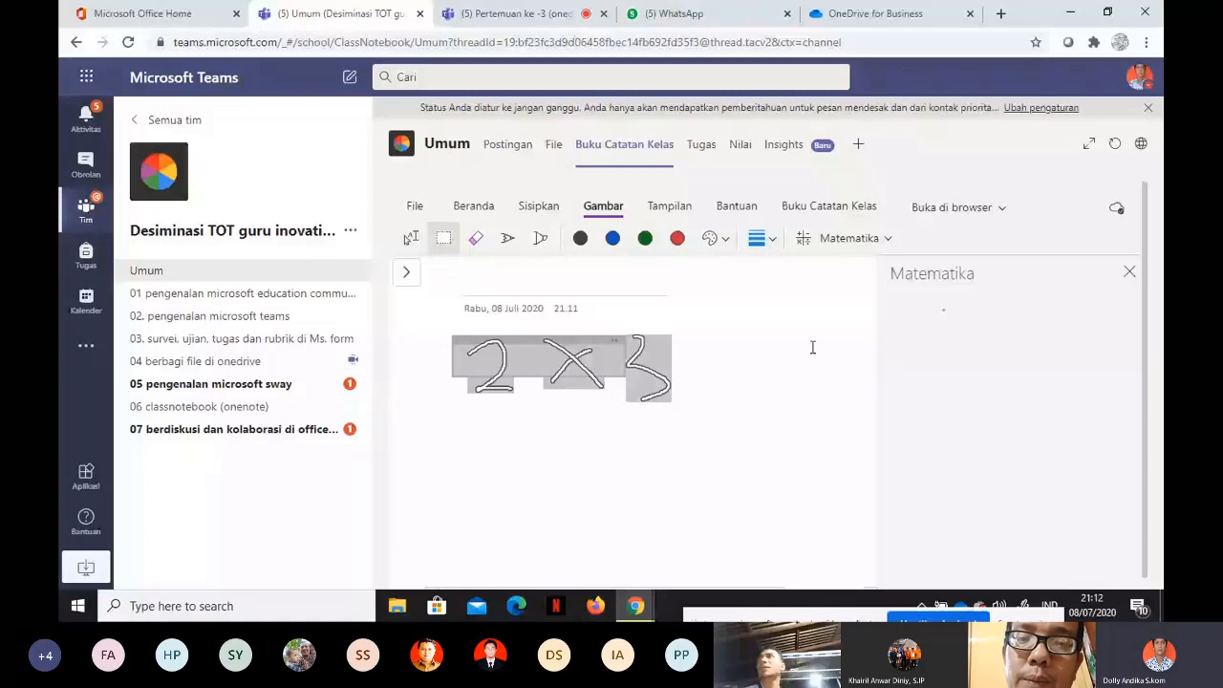
pyautogui.click(926, 377)
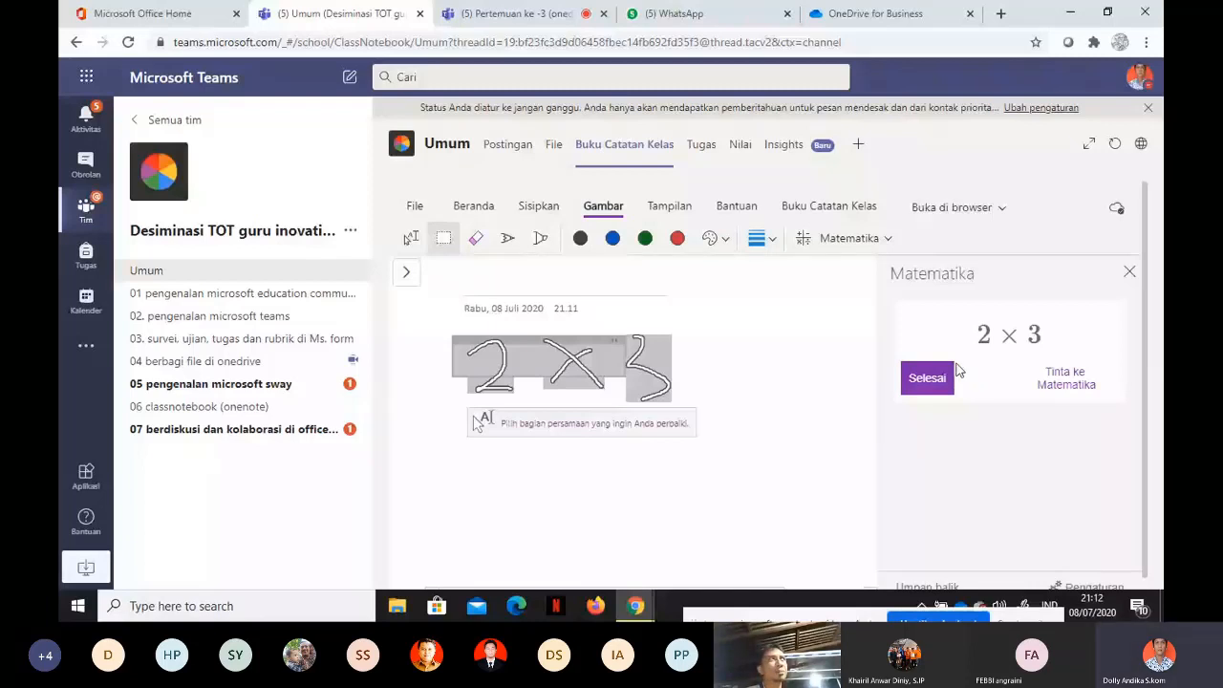
pyautogui.click(951, 372)
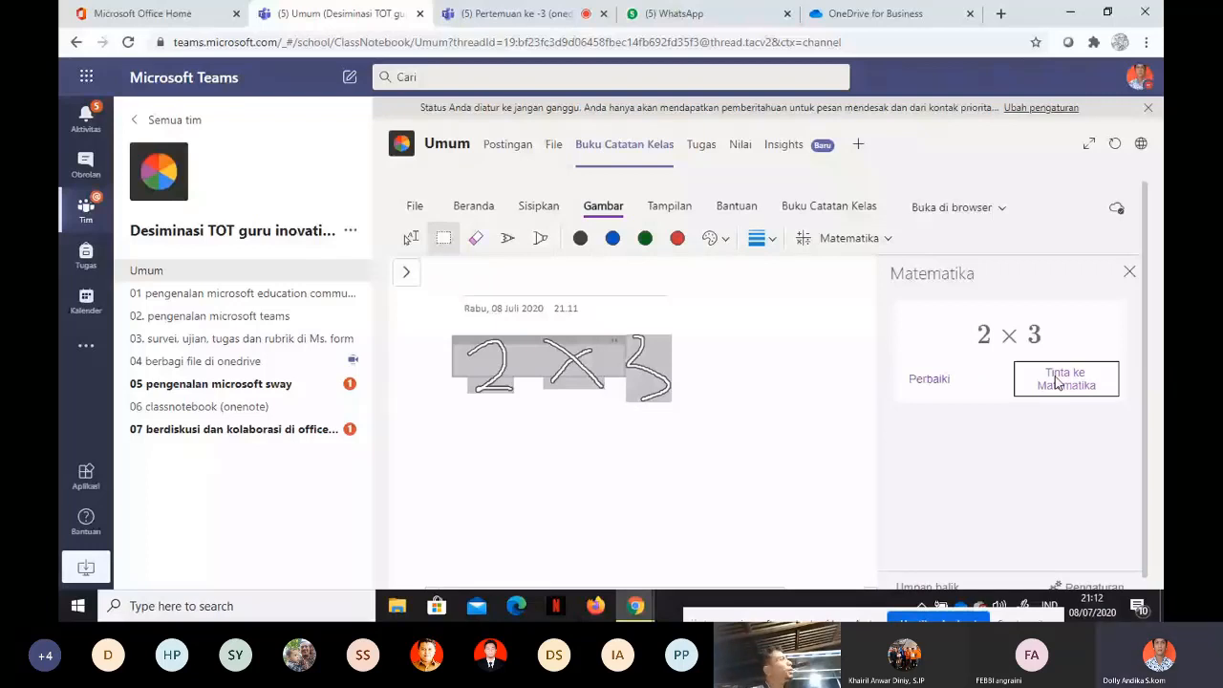
pyautogui.click(1056, 382)
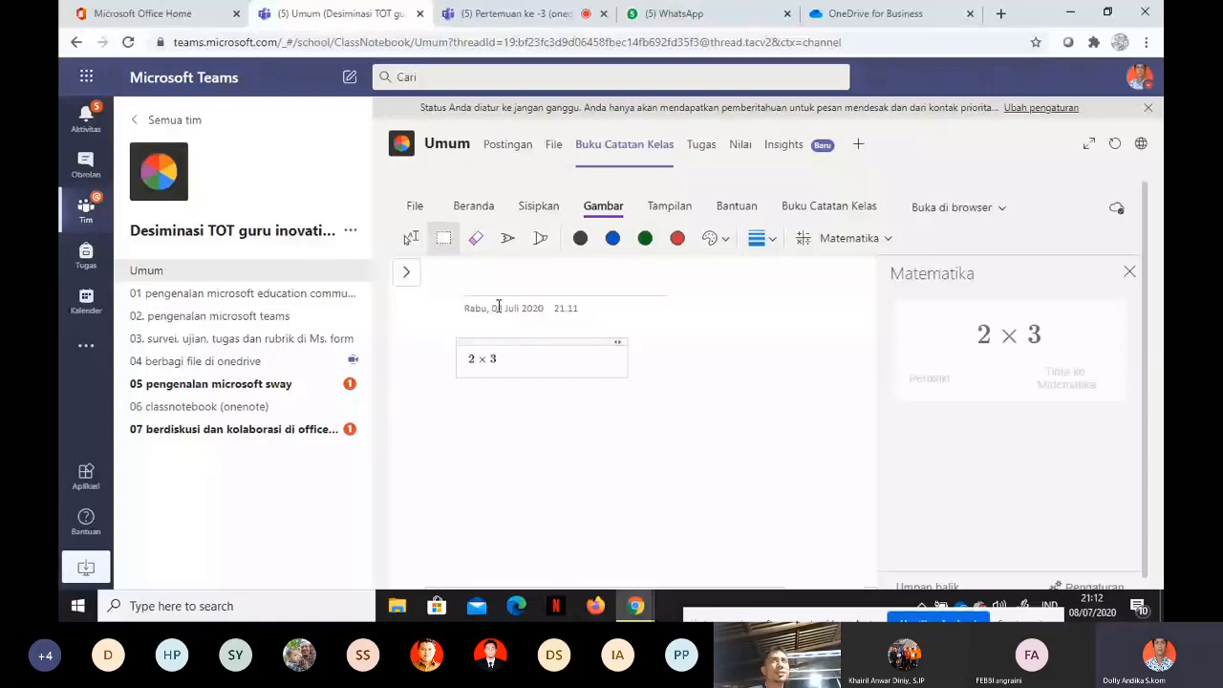
# Handwrite the expression 2² + √4 with the black pen below the typed 2 × 3
pyautogui.click(507, 238)
pyautogui.moveTo(479, 435); pyautogui.dragTo(547, 492)
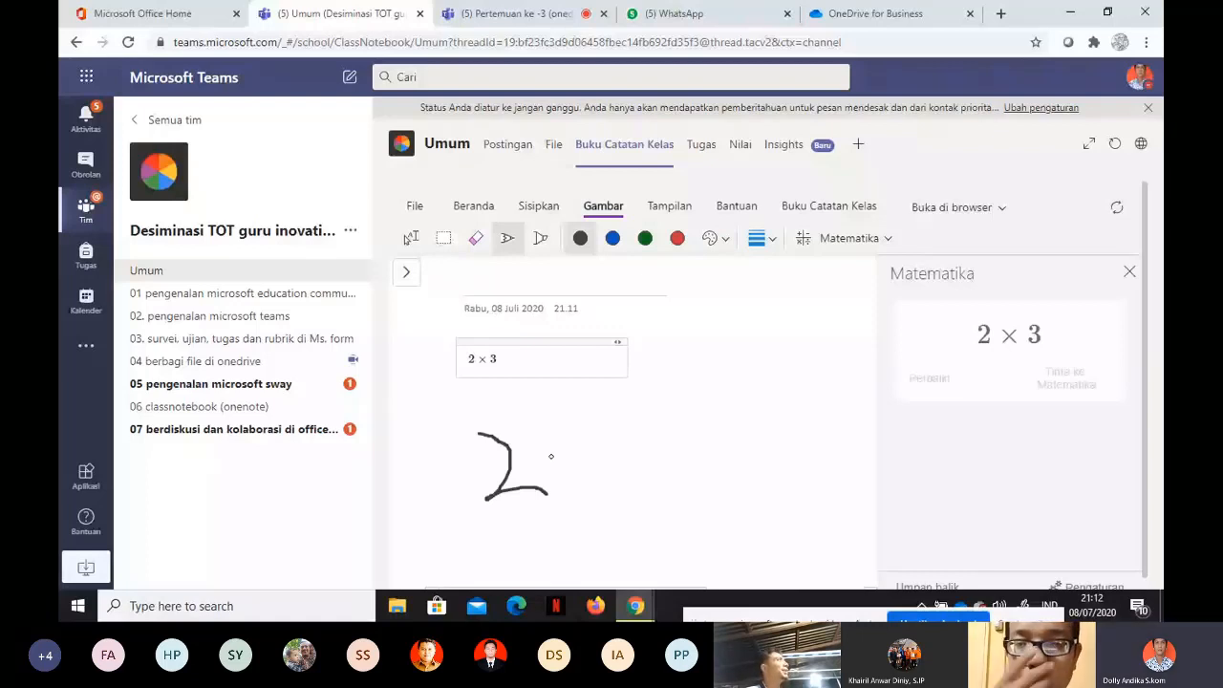
pyautogui.moveTo(521, 413); pyautogui.dragTo(557, 447)
pyautogui.moveTo(589, 456); pyautogui.dragTo(589, 497)
pyautogui.moveTo(574, 469); pyautogui.dragTo(612, 468)
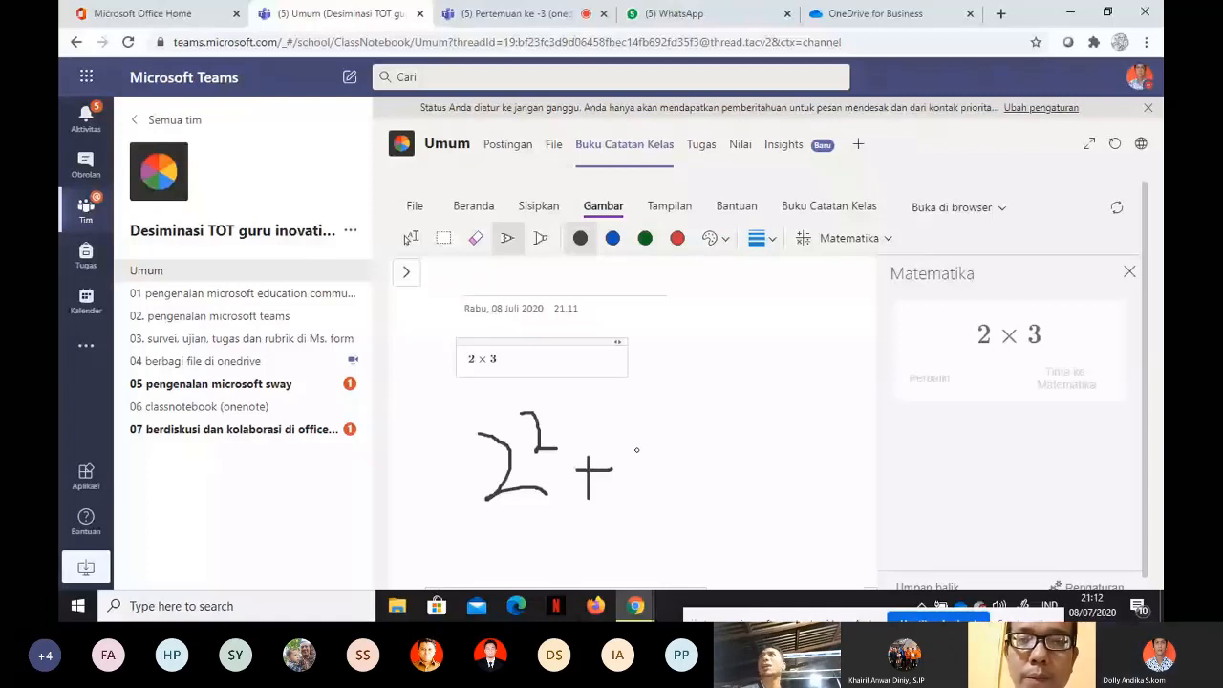
pyautogui.moveTo(633, 434); pyautogui.dragTo(749, 402)
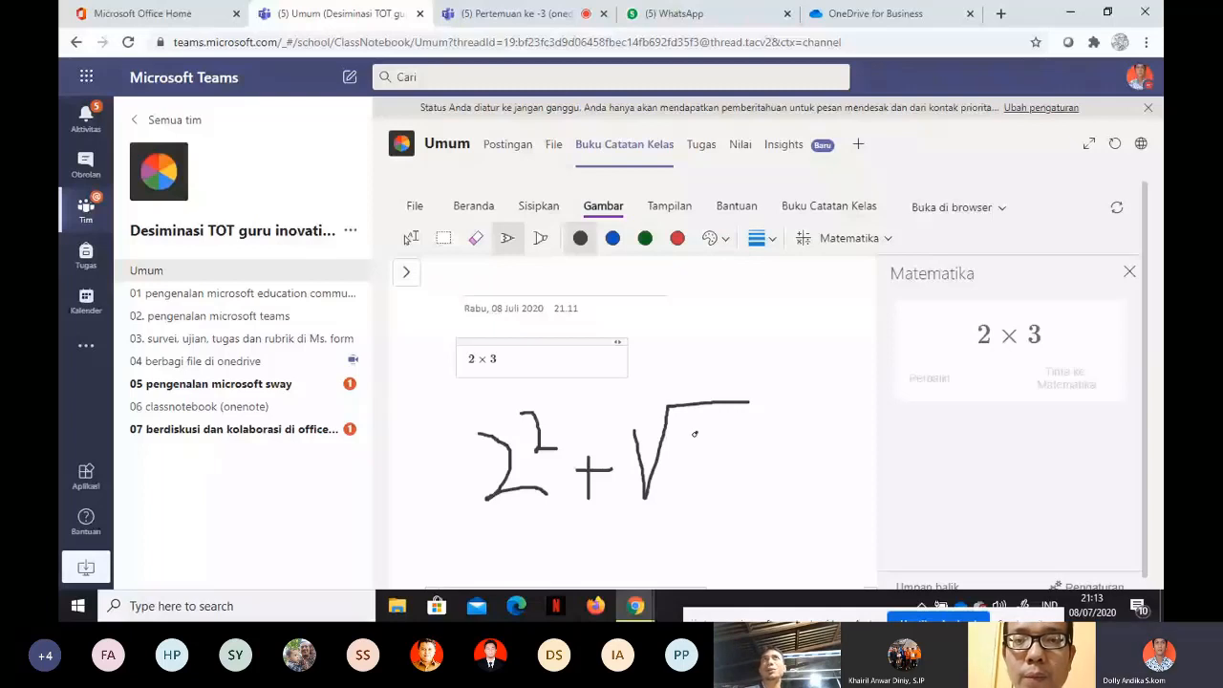
pyautogui.moveTo(695, 434); pyautogui.dragTo(720, 466)
pyautogui.moveTo(713, 450); pyautogui.dragTo(711, 491)
# Select the handwritten 2² + √4 with the lasso, convert it to typed math and evaluate it with Evaluasi
pyautogui.click(443, 238)
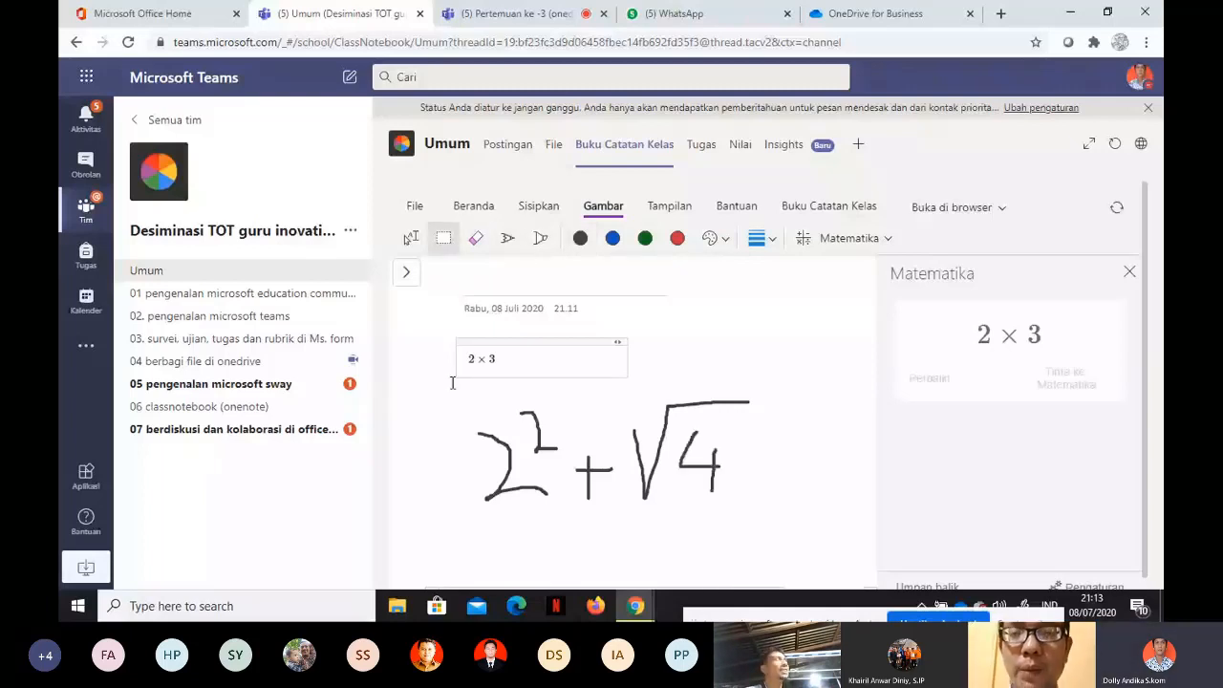
pyautogui.moveTo(453, 383); pyautogui.dragTo(760, 511)
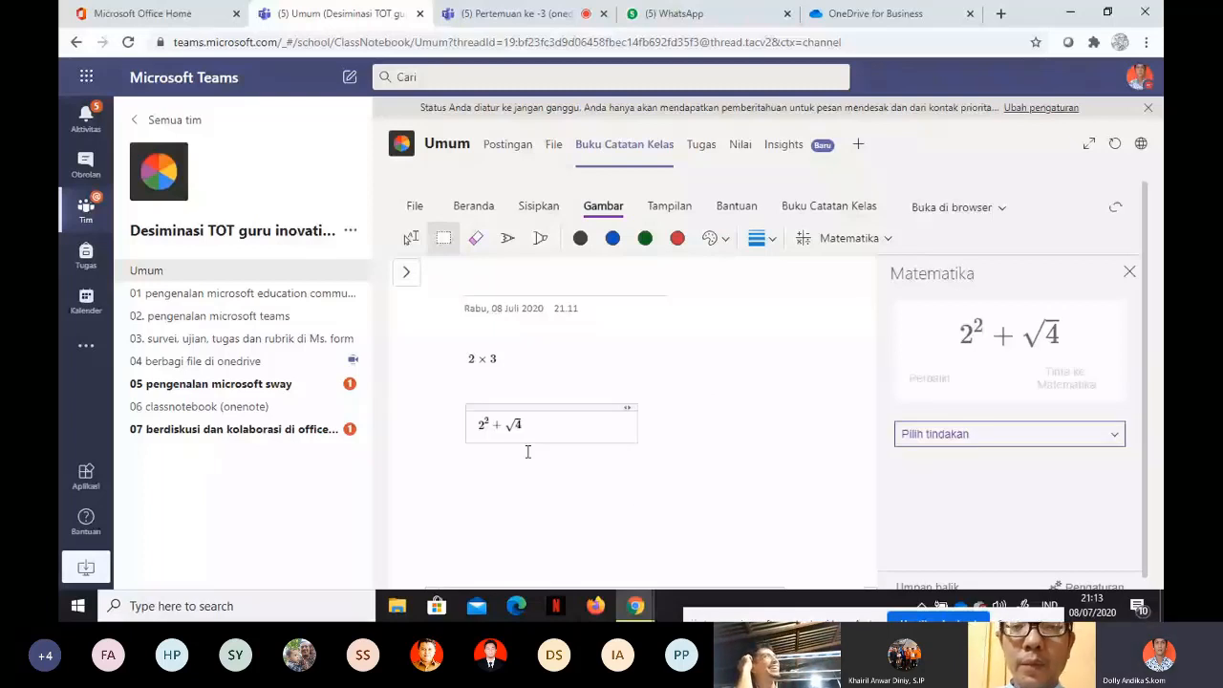
pyautogui.click(956, 434)
pyautogui.click(964, 458)
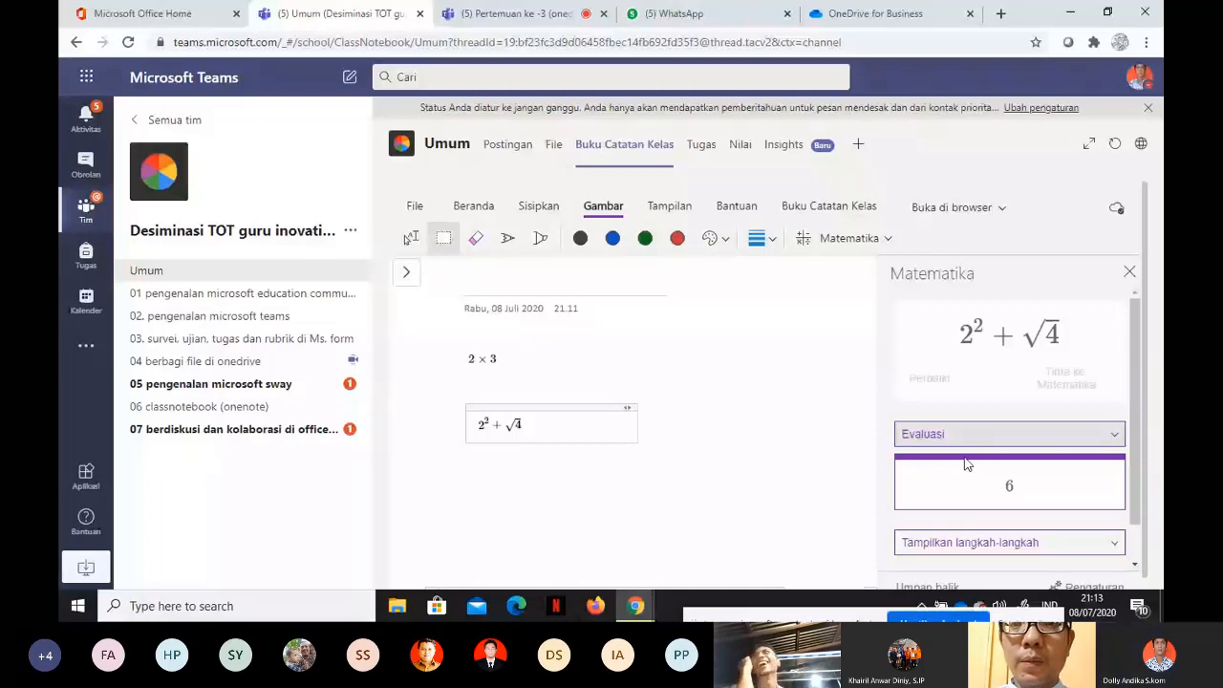
pyautogui.click(1016, 486)
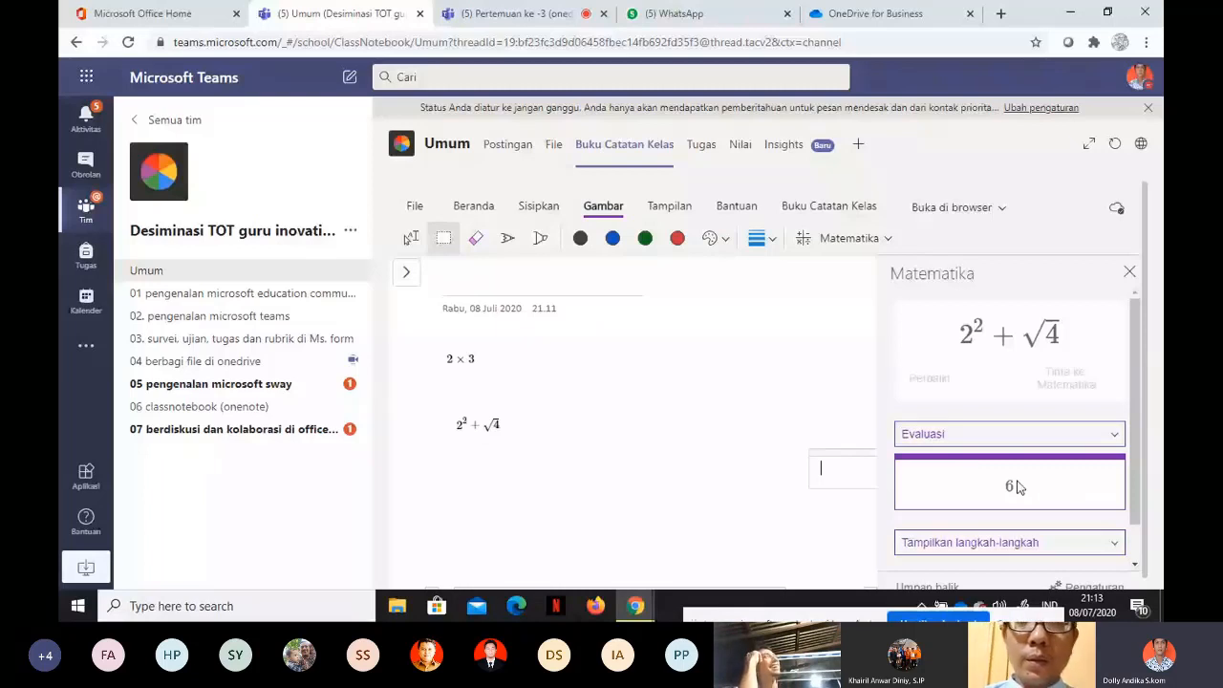
# Choose Evaluasi again for 2² + √4 and display its solution steps with Langkah Solusi
pyautogui.click(956, 434)
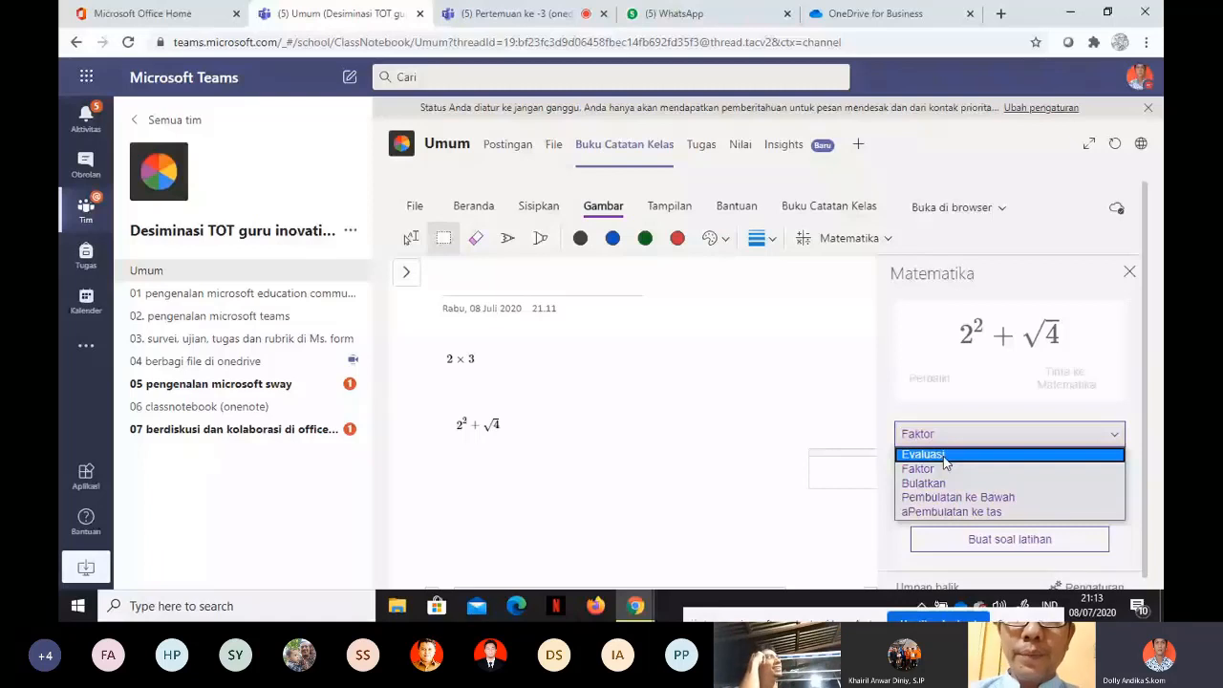
pyautogui.click(943, 454)
pyautogui.click(989, 535)
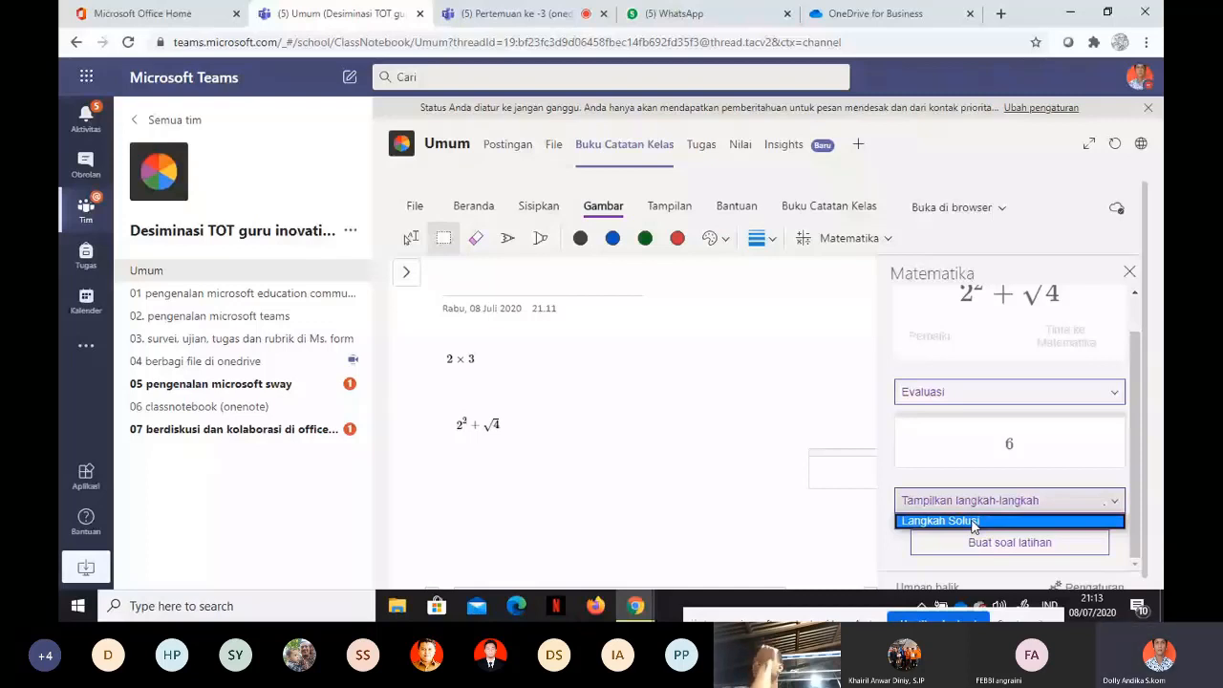
pyautogui.click(973, 522)
# Collapse the _Collaboration Space group in the notebook navigation and close the math assistant
pyautogui.click(406, 272)
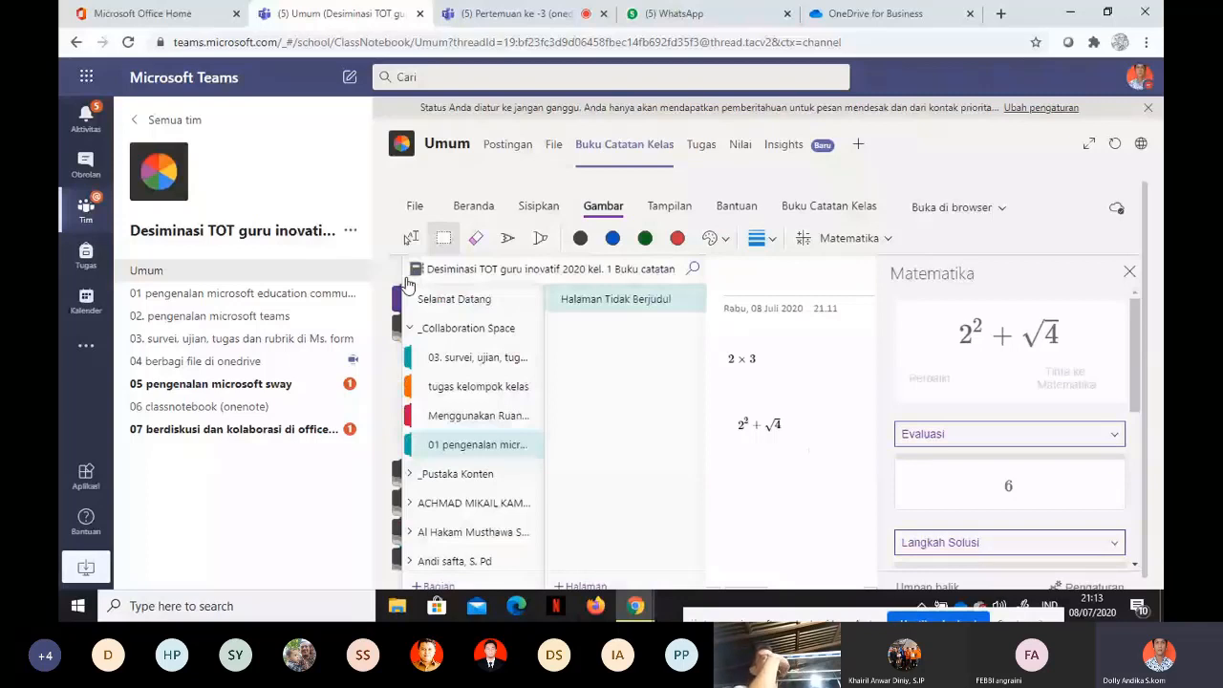
pyautogui.click(412, 330)
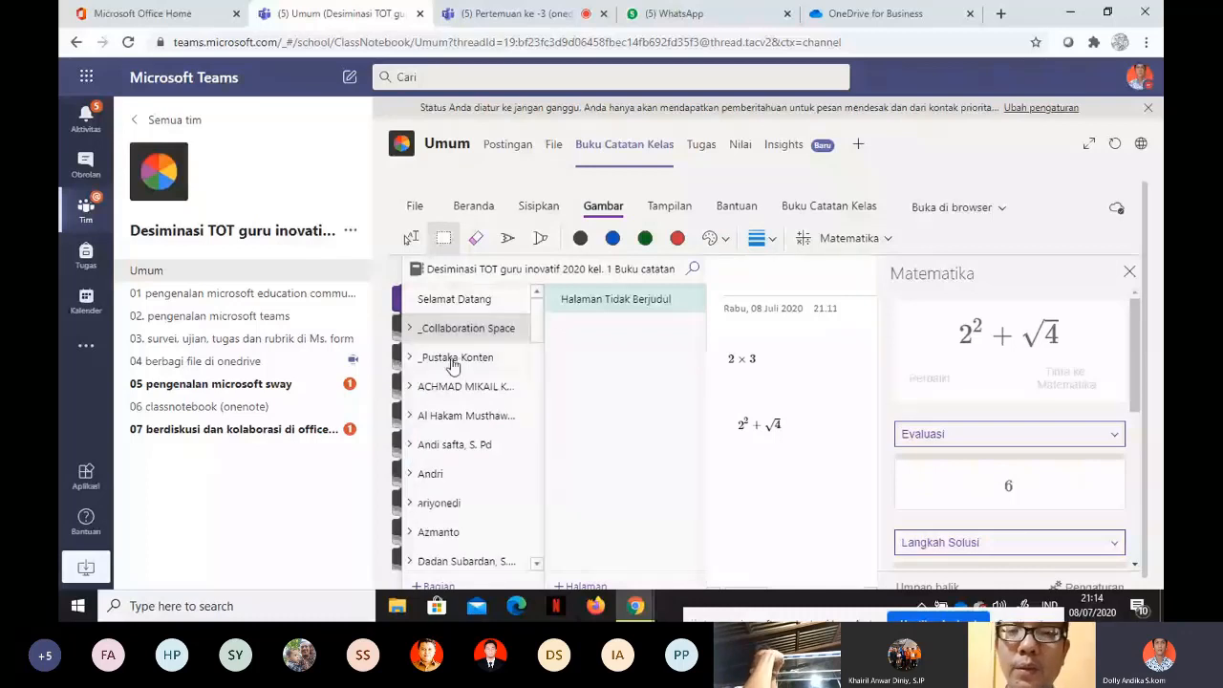
pyautogui.click(1129, 274)
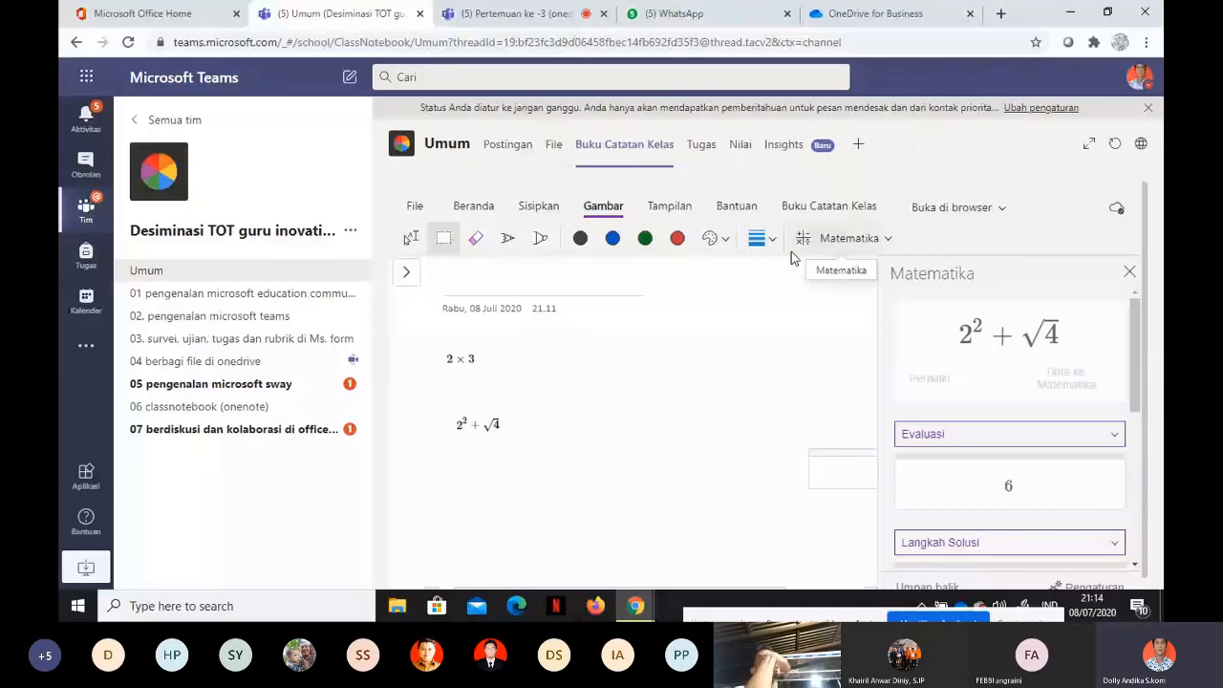
pyautogui.click(1129, 275)
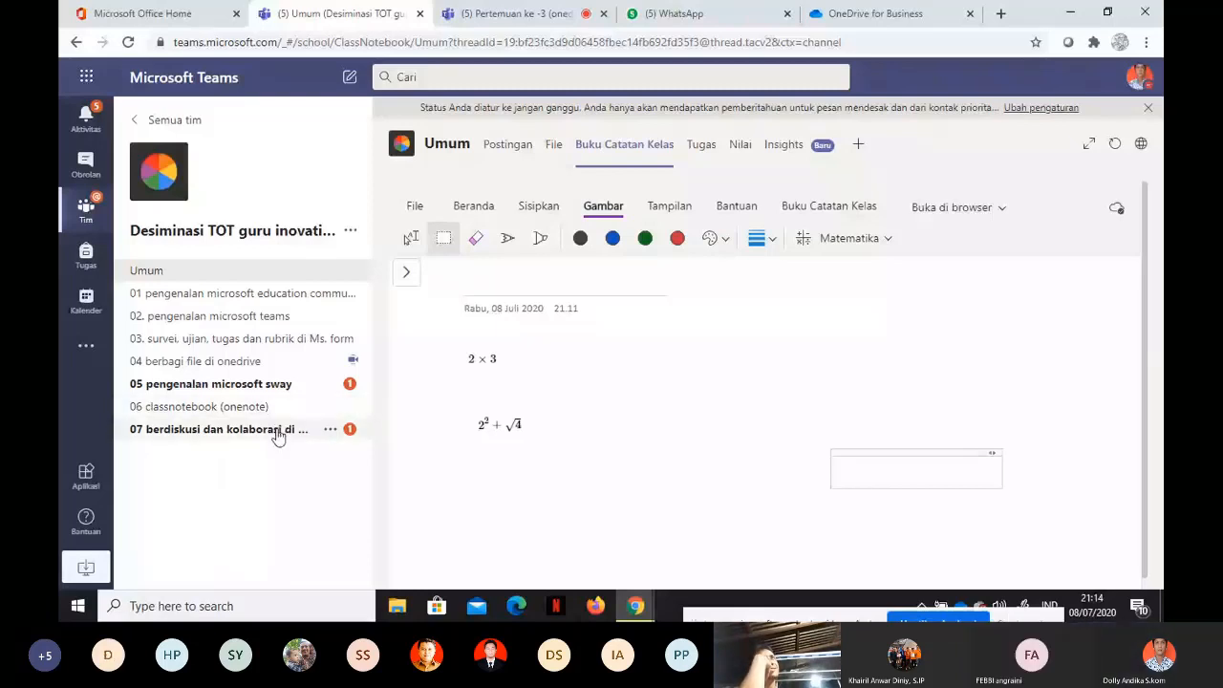
pyautogui.click(407, 277)
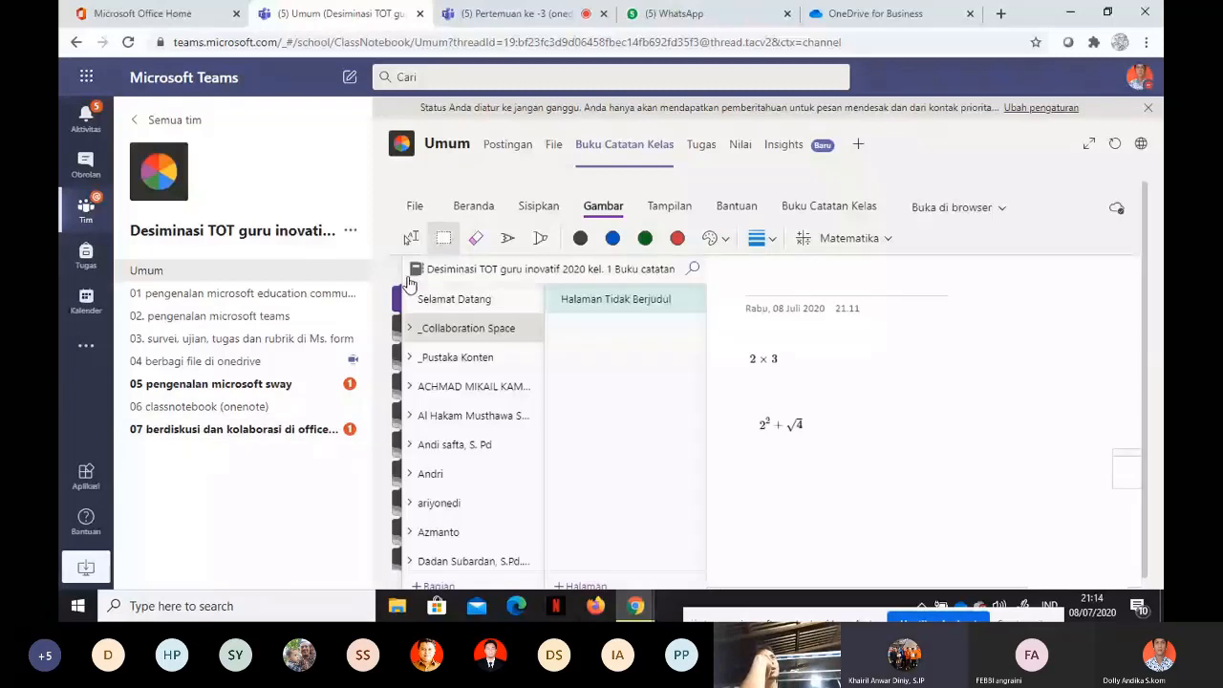
pyautogui.click(525, 207)
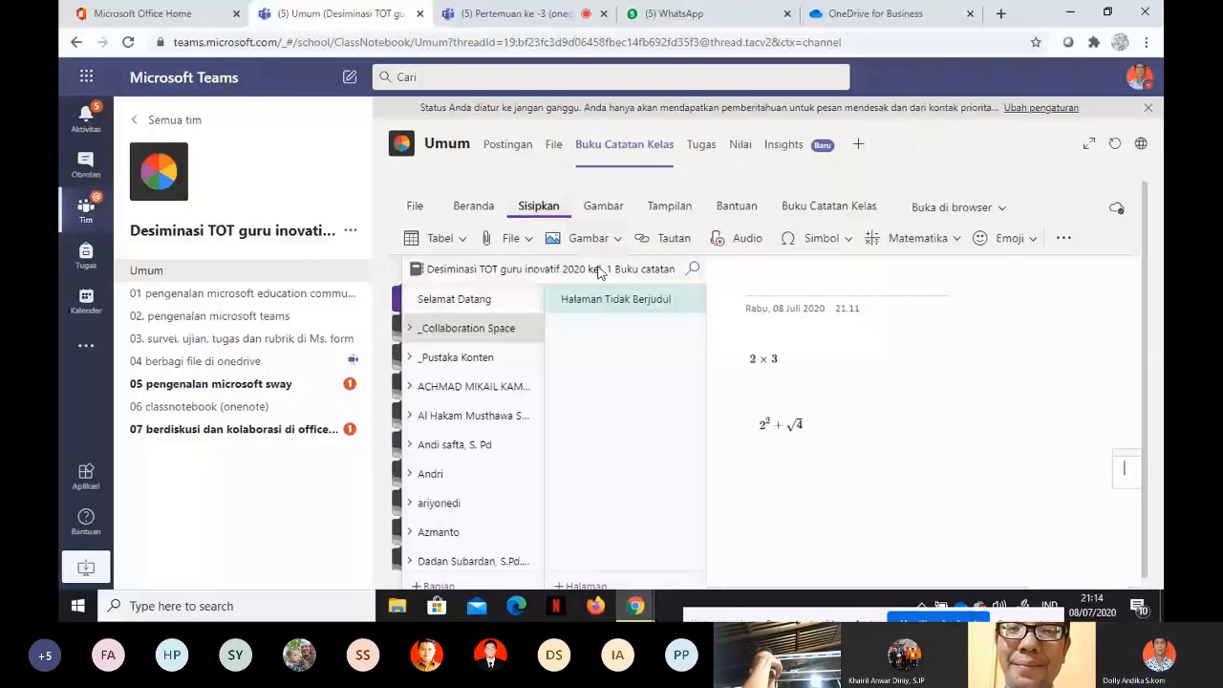
# Handwrite the expression 2x + √4 with the black pen in the empty area beside the typed 2² + √4
pyautogui.click(680, 370)
pyautogui.click(603, 206)
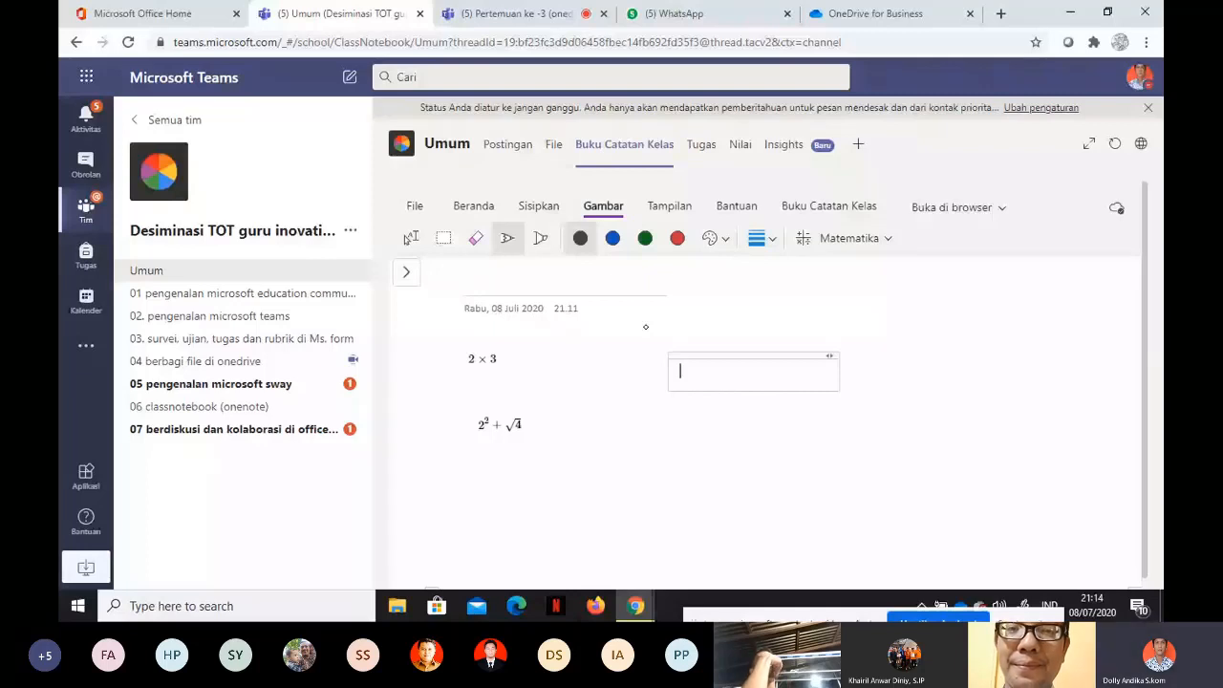
pyautogui.moveTo(617, 426); pyautogui.dragTo(688, 483)
pyautogui.moveTo(685, 430); pyautogui.dragTo(747, 470)
pyautogui.moveTo(734, 413); pyautogui.dragTo(692, 475)
pyautogui.moveTo(769, 447)
pyautogui.mouseDown()
pyautogui.moveTo(797, 442)
pyautogui.moveTo(780, 468)
pyautogui.mouseUp()
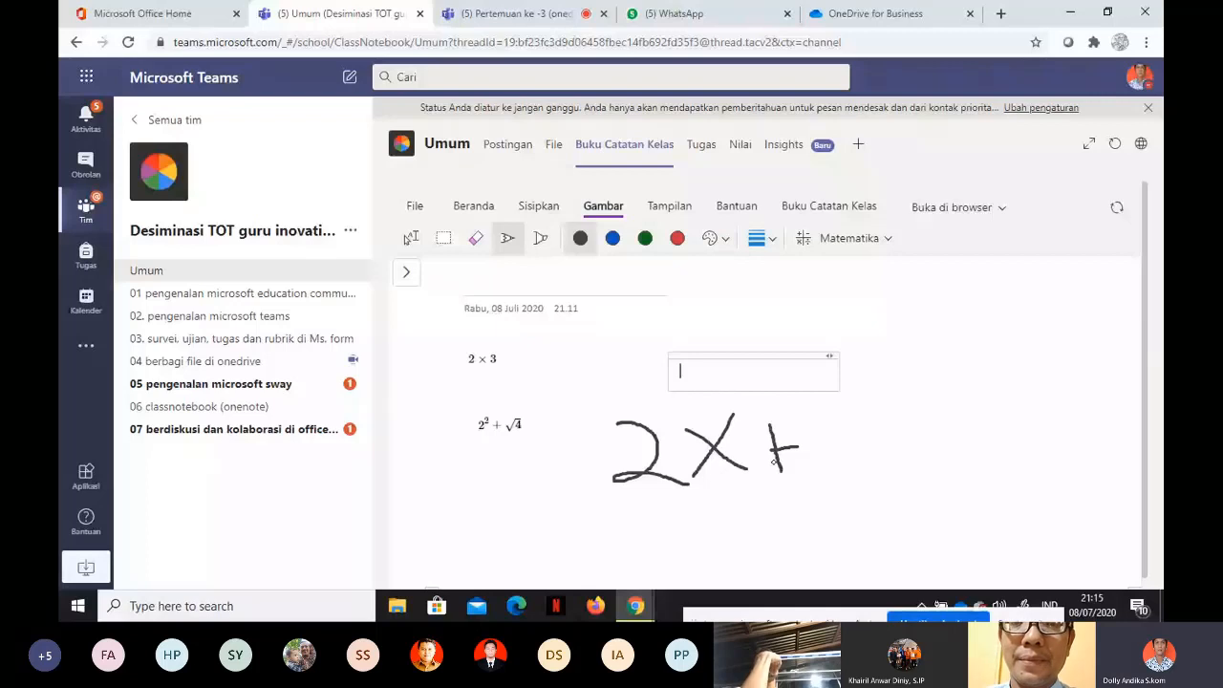
pyautogui.moveTo(804, 445); pyautogui.dragTo(939, 388)
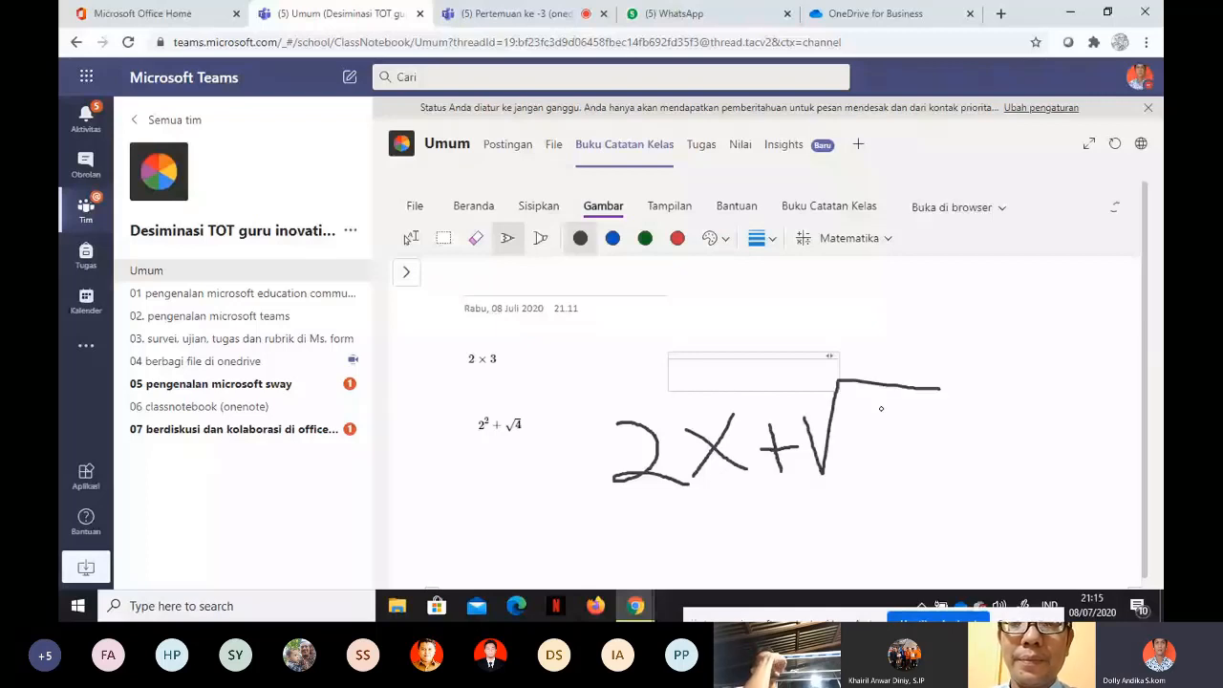
pyautogui.moveTo(870, 419); pyautogui.dragTo(902, 448)
pyautogui.moveTo(896, 421); pyautogui.dragTo(897, 478)
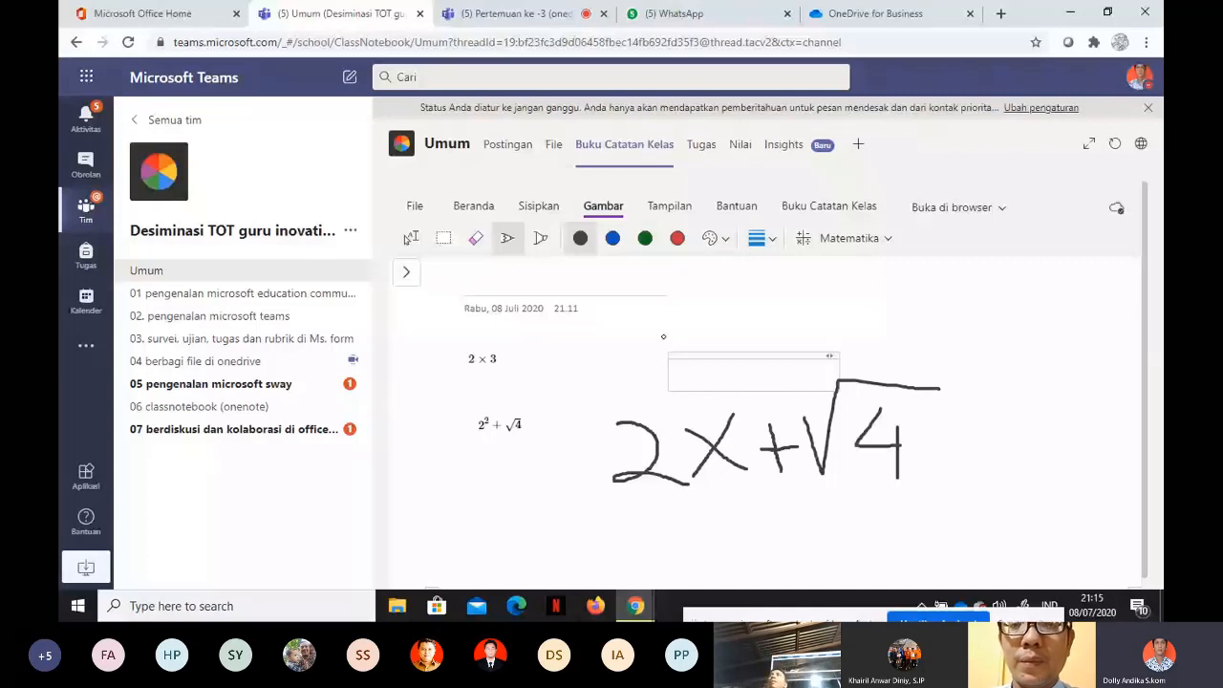
# Move the typed 2² + √4 up toward the page date, clear of the handwritten 2x + √4
pyautogui.click(443, 238)
pyautogui.moveTo(622, 382); pyautogui.dragTo(987, 500)
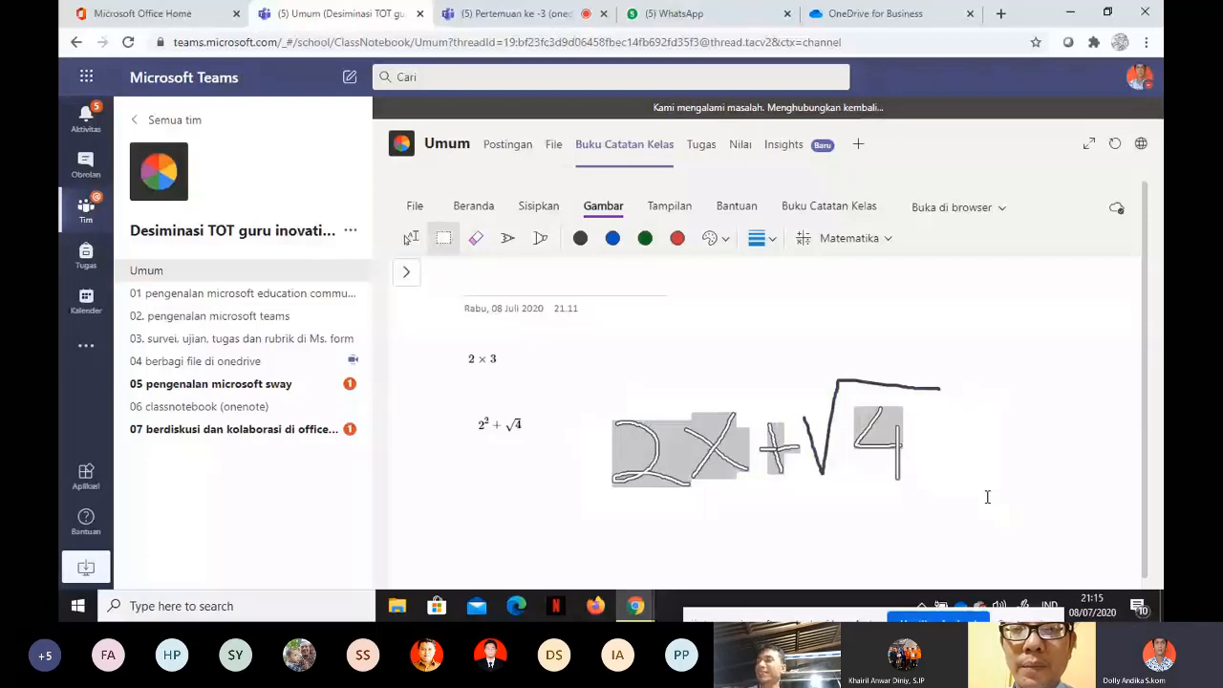
pyautogui.click(644, 399)
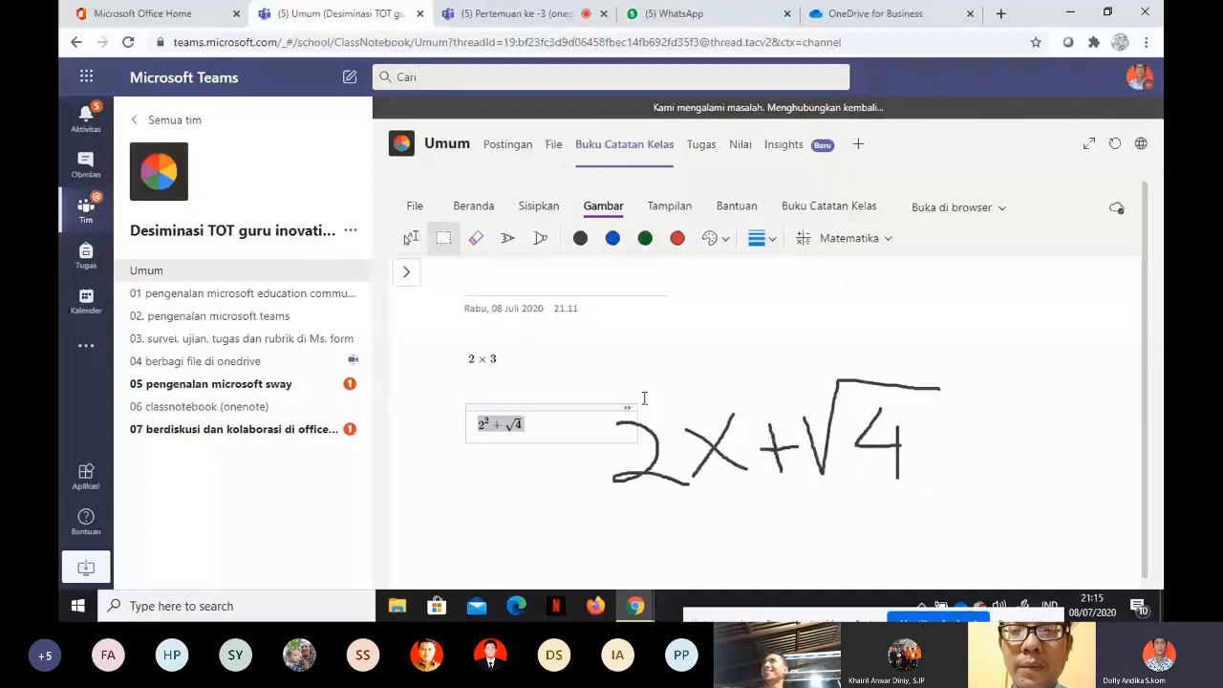
pyautogui.moveTo(549, 408); pyautogui.dragTo(644, 318)
pyautogui.moveTo(595, 394); pyautogui.dragTo(1040, 536)
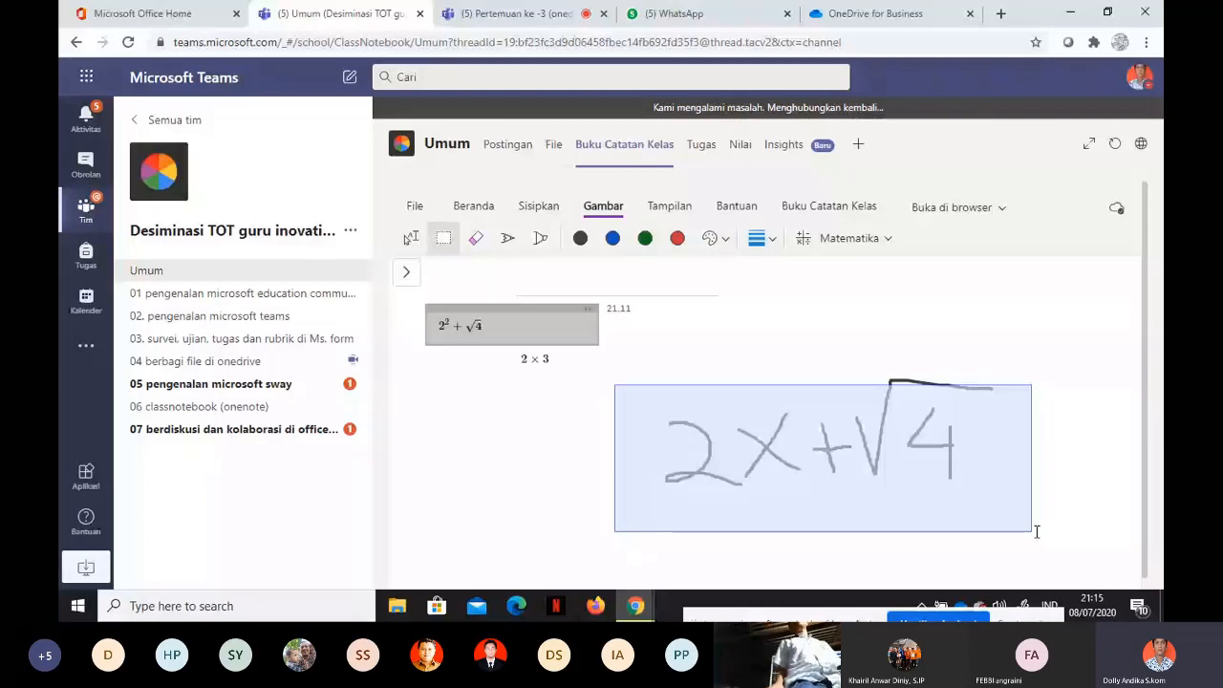
pyautogui.click(444, 316)
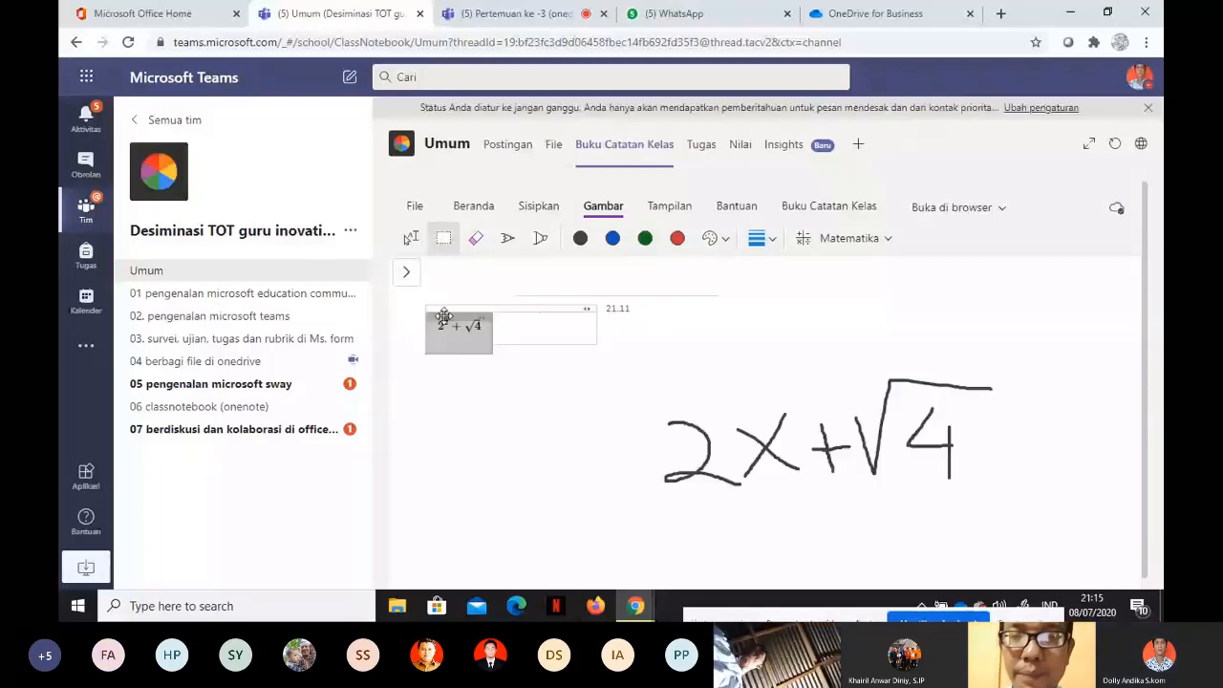
# Select the entire handwritten 2x + √4 with the lasso and convert the ink to a typed math expression
pyautogui.click(445, 244)
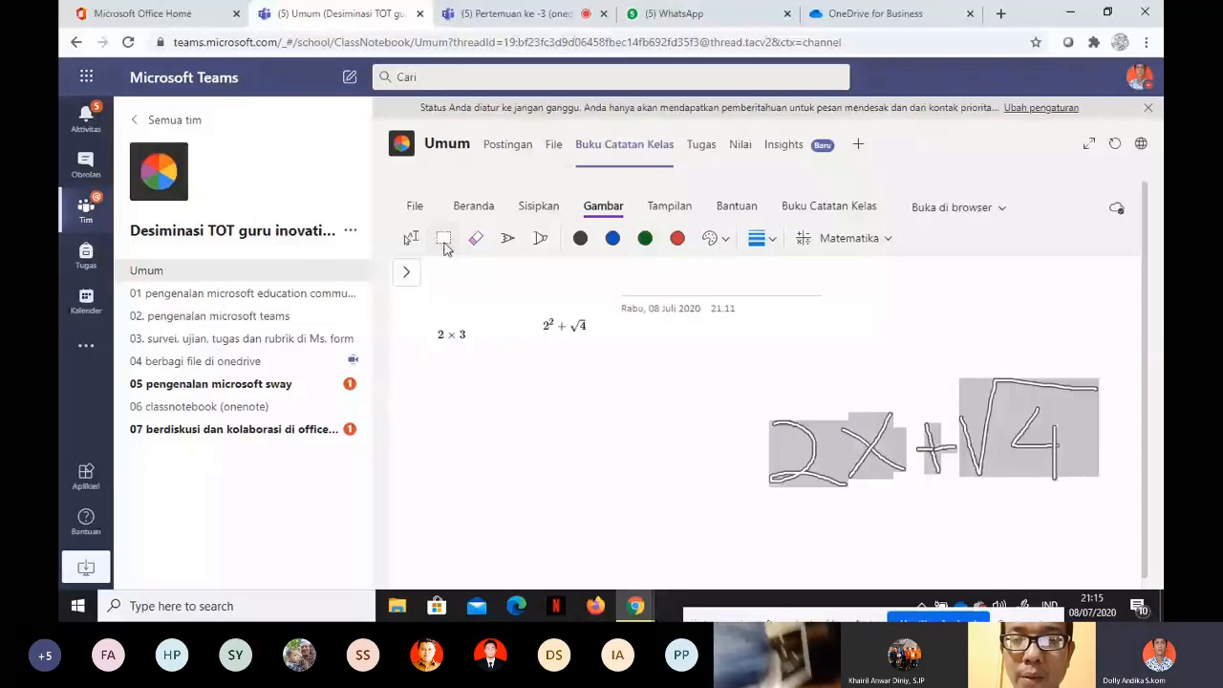
pyautogui.click(848, 238)
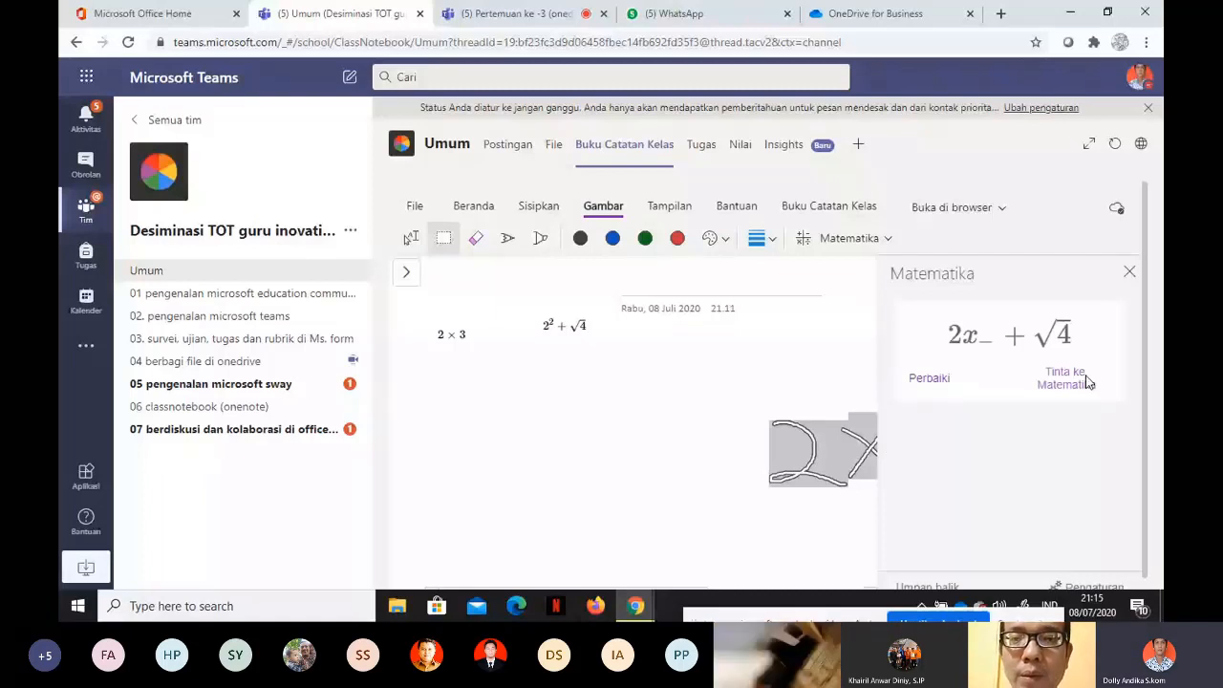
pyautogui.click(1065, 378)
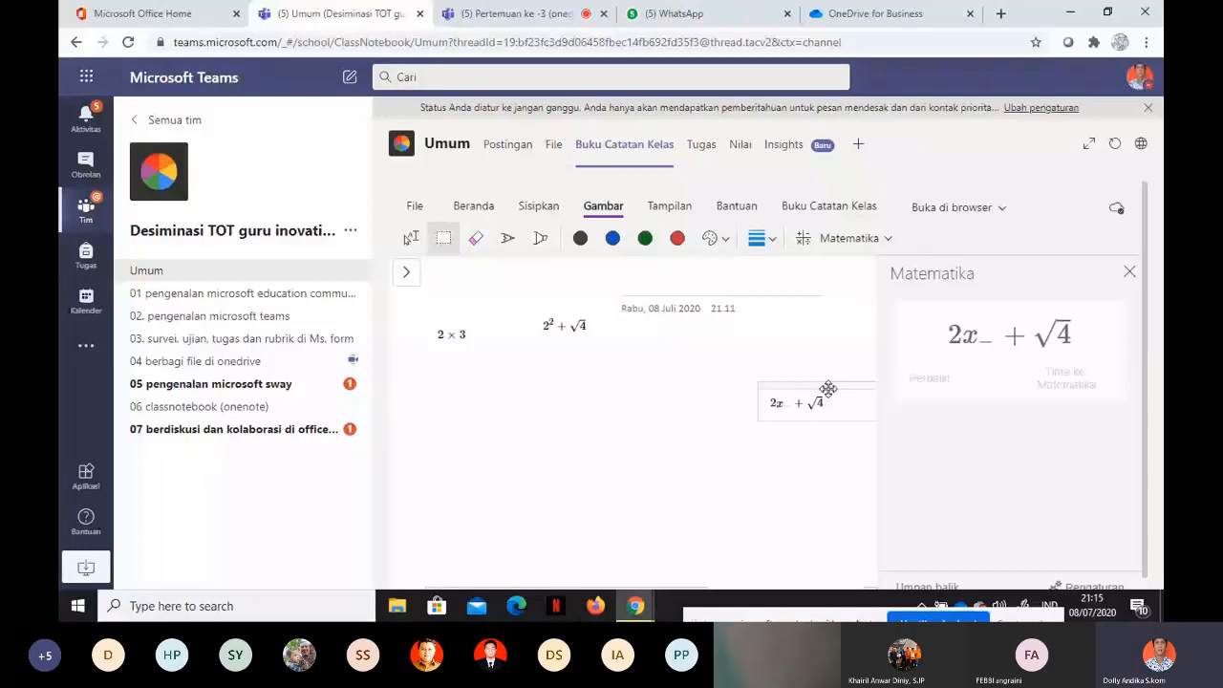
# Move the newly converted expression closer to the other typed ones and handwrite √6 + √4 below it
pyautogui.moveTo(827, 388); pyautogui.dragTo(601, 388)
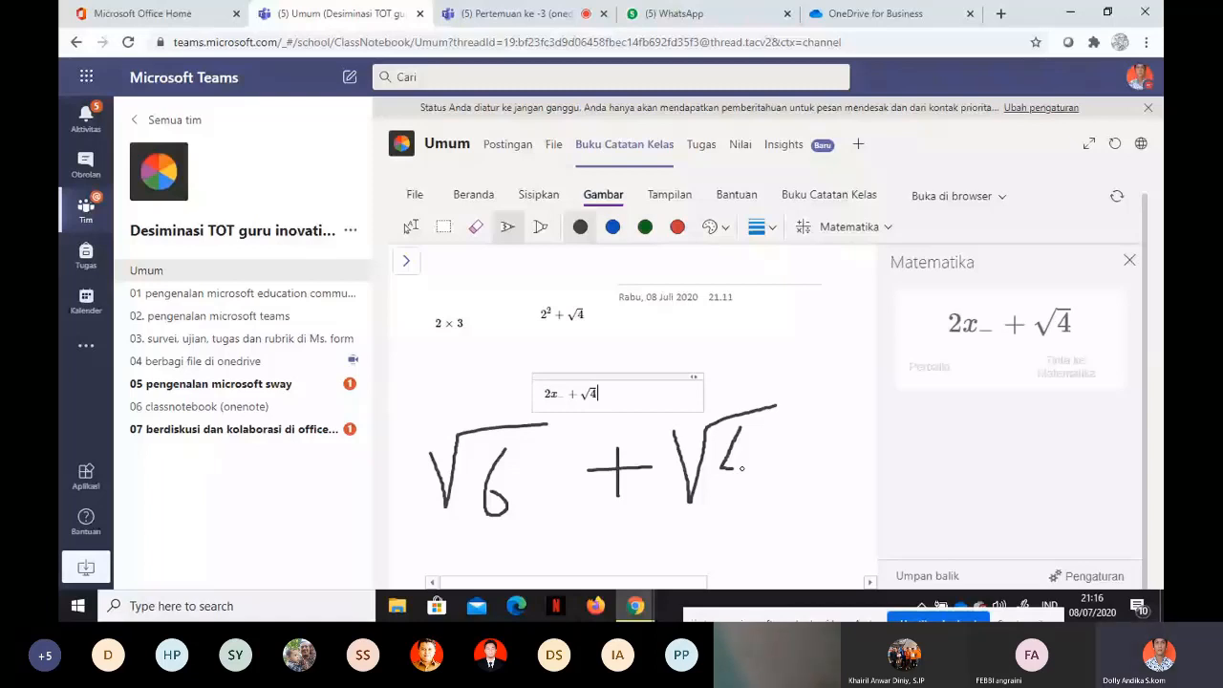
pyautogui.moveTo(741, 468); pyautogui.dragTo(756, 468)
pyautogui.moveTo(751, 453); pyautogui.dragTo(750, 501)
# Move the typed expression above the handwritten √6 + √4 up to the page's date line
pyautogui.click(443, 227)
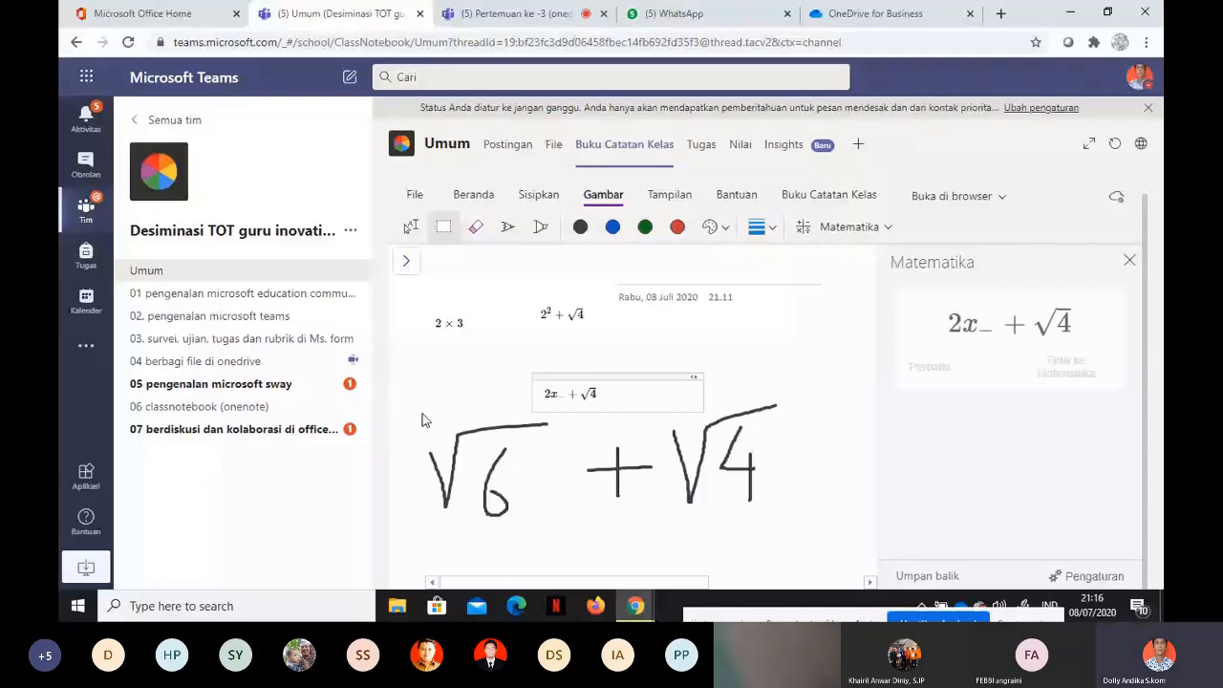
pyautogui.moveTo(426, 420); pyautogui.dragTo(451, 428)
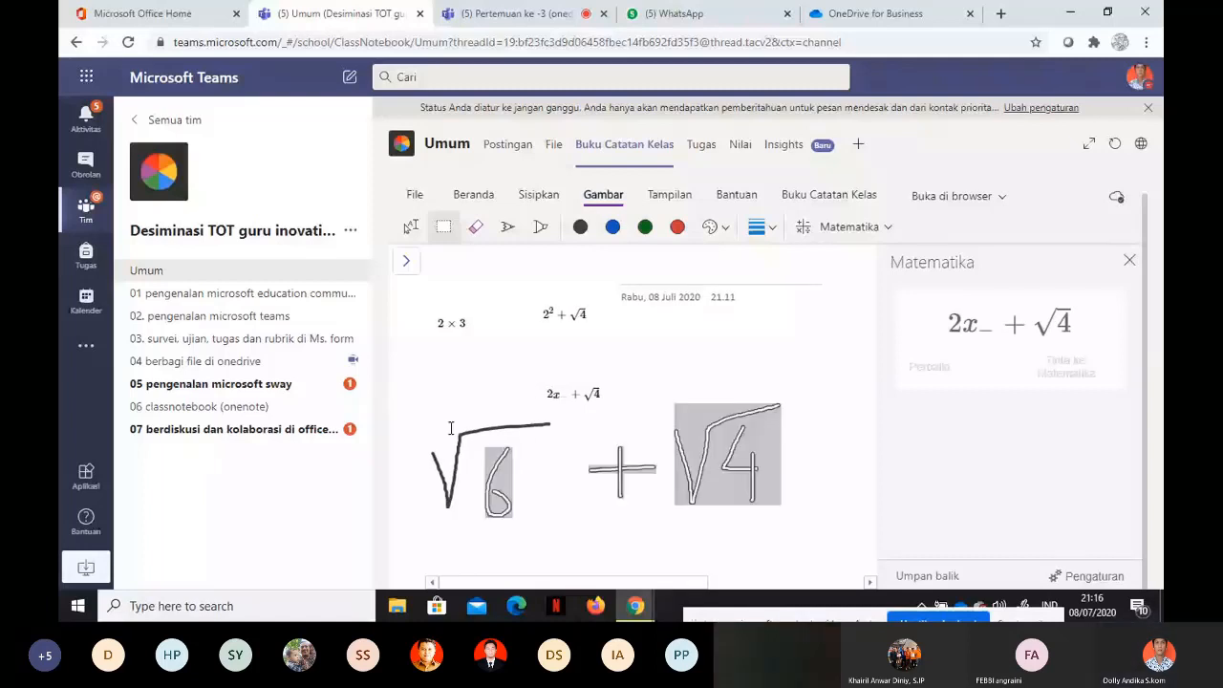
pyautogui.click(415, 389)
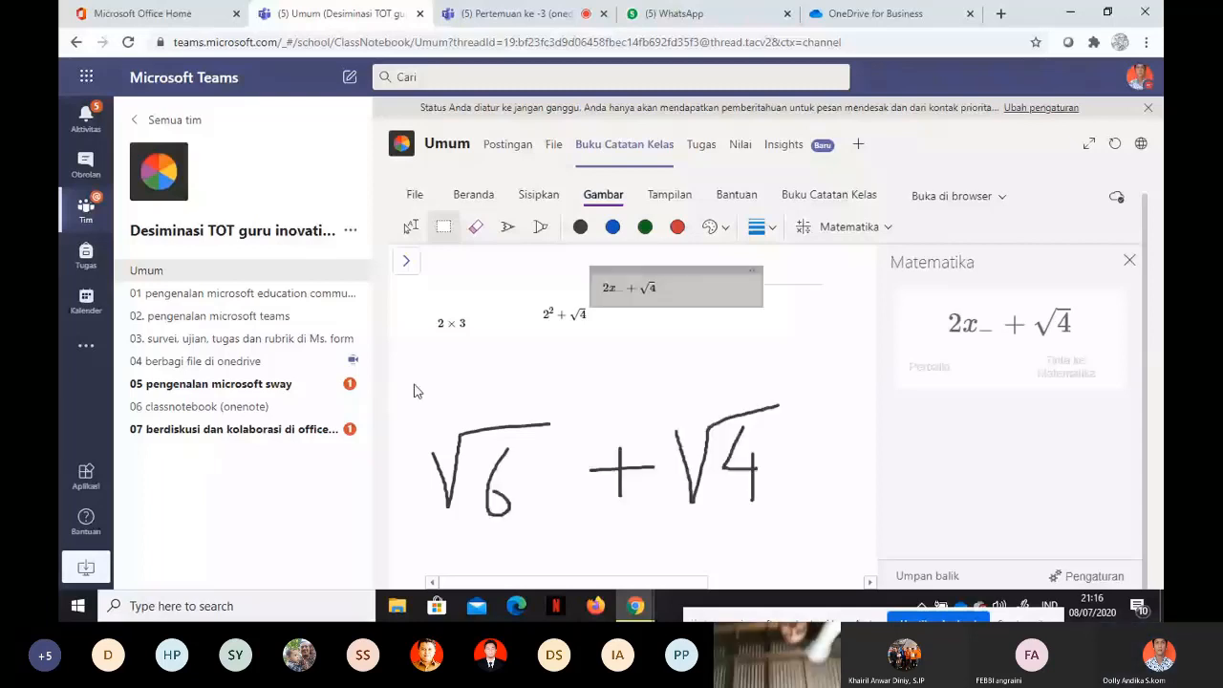
# Lasso the handwritten 6 + √4 strokes, convert them to typed math and move the result away from the leftover root sign
pyautogui.moveTo(414, 391); pyautogui.dragTo(805, 537)
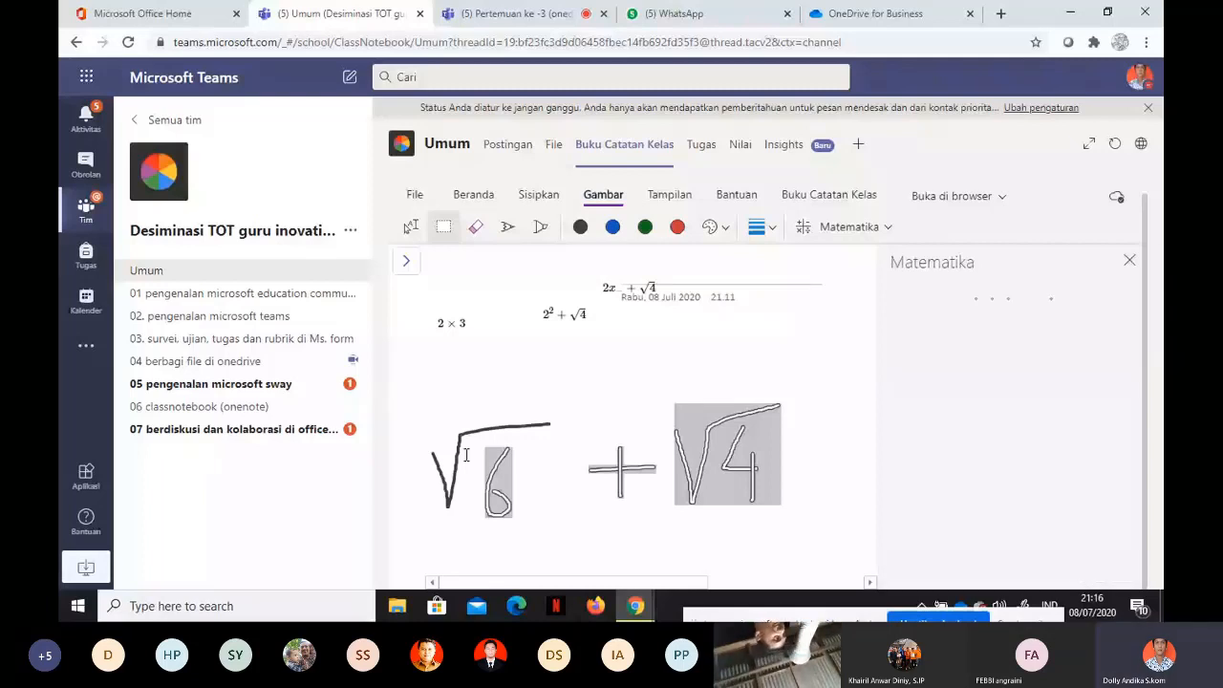
pyautogui.click(1078, 373)
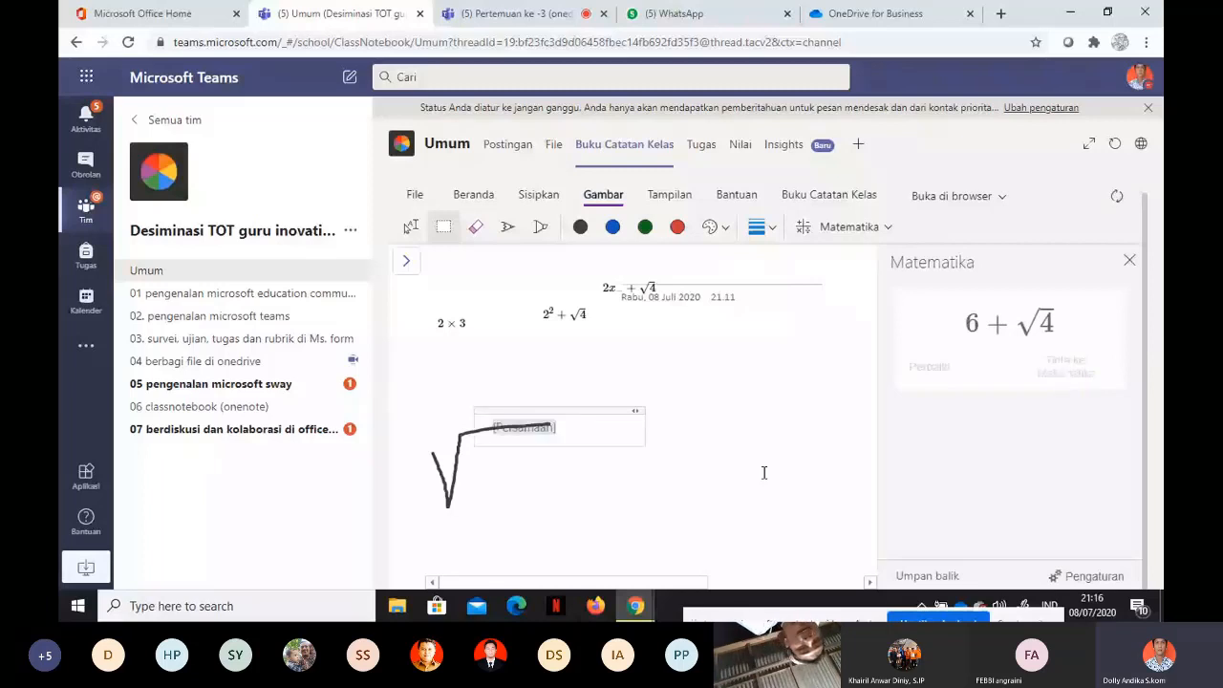
pyautogui.moveTo(595, 410); pyautogui.dragTo(706, 369)
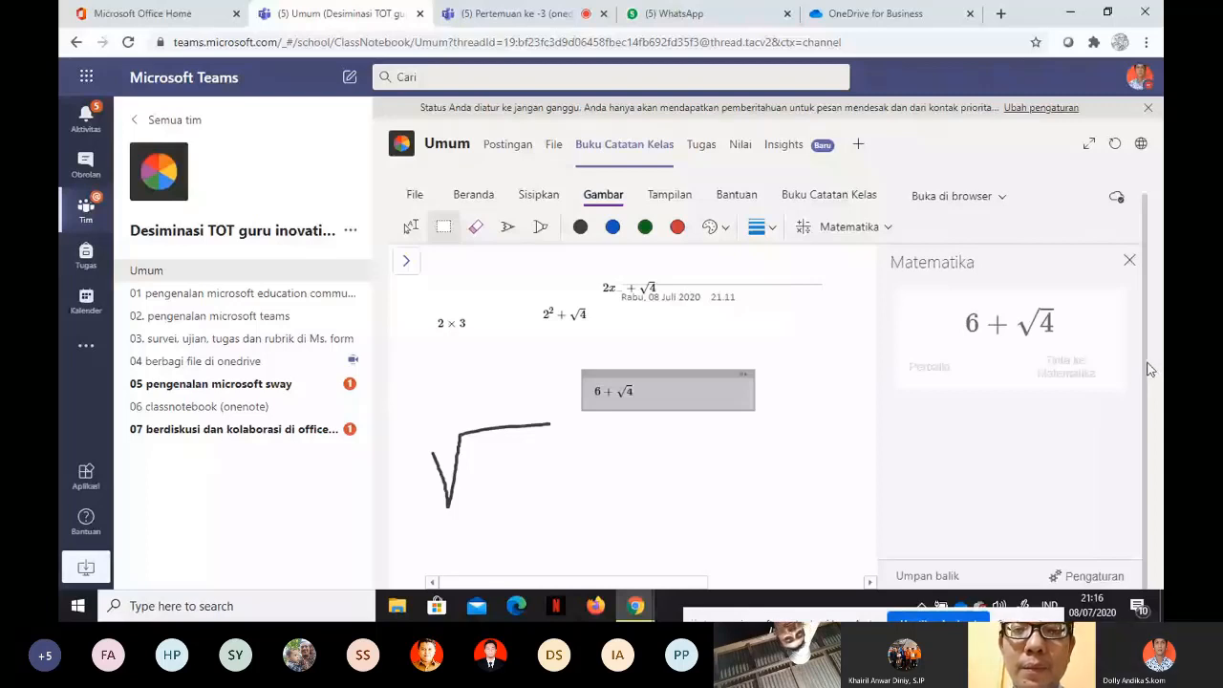
# Review the math assistant's getting-started instructions down to the Contoh Mulai Cepat examples
pyautogui.click(1118, 423)
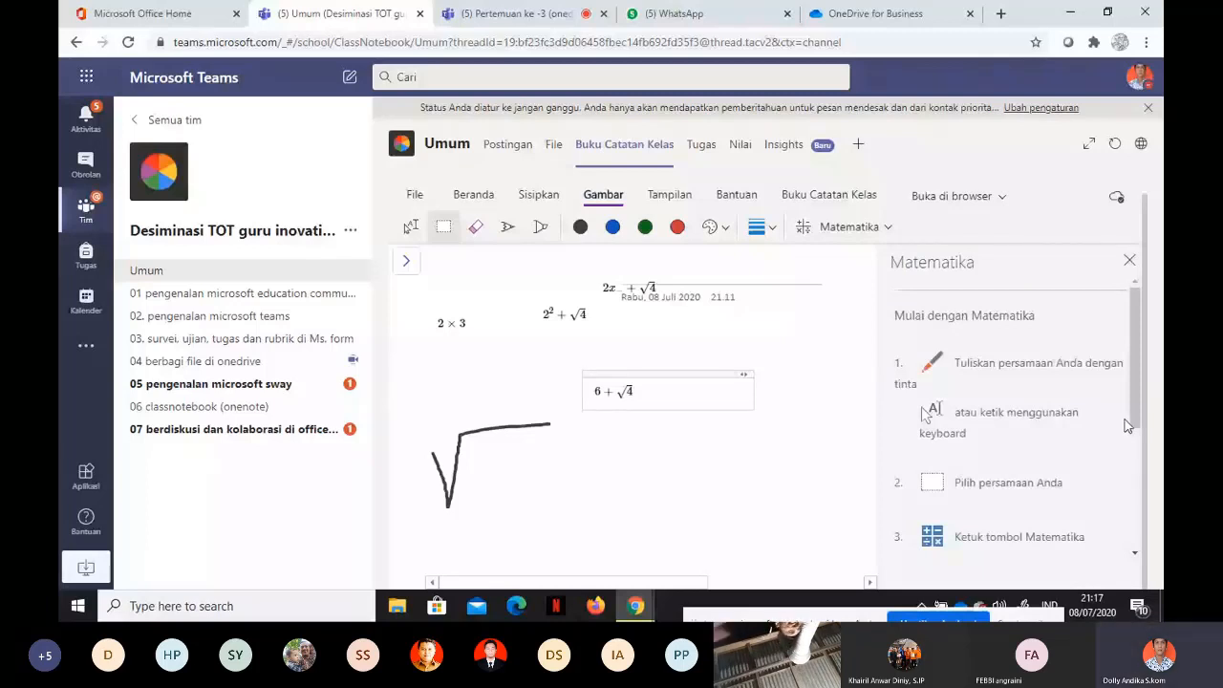
pyautogui.moveTo(1126, 425); pyautogui.dragTo(1122, 544)
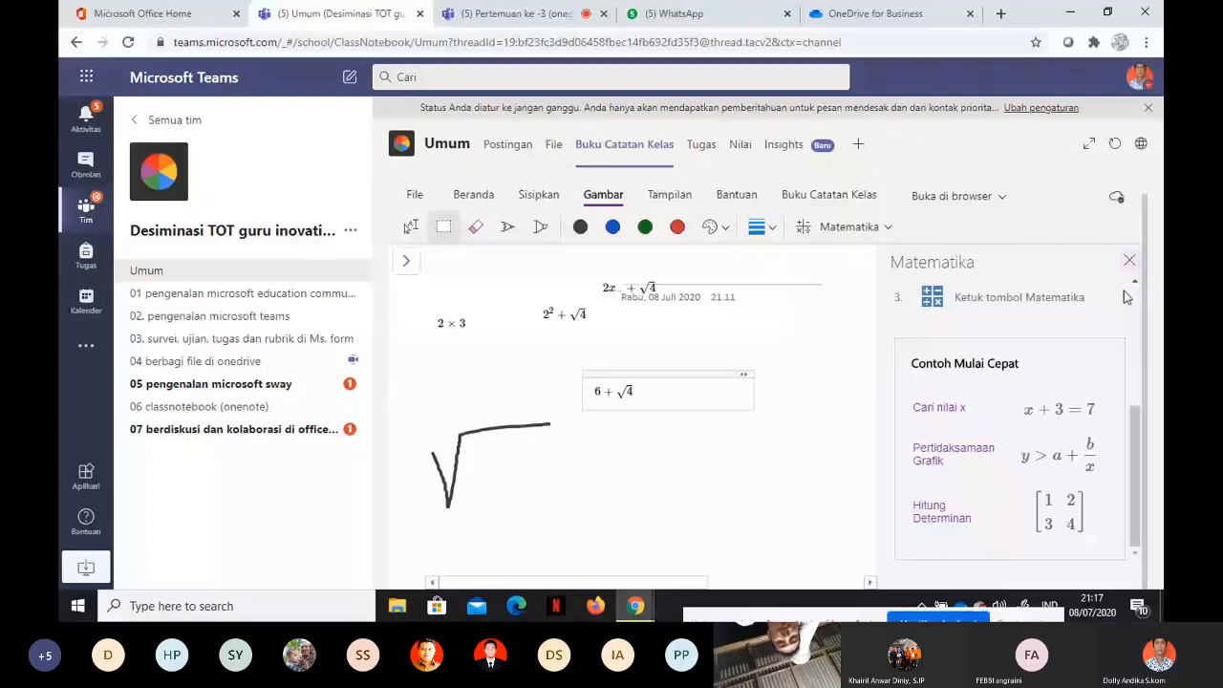
# Reveal the notebook's section list and open the Mulai menggunakan Ruang Kolaborasi page in the Collaboration Space
pyautogui.scroll(3, 1001, 375)
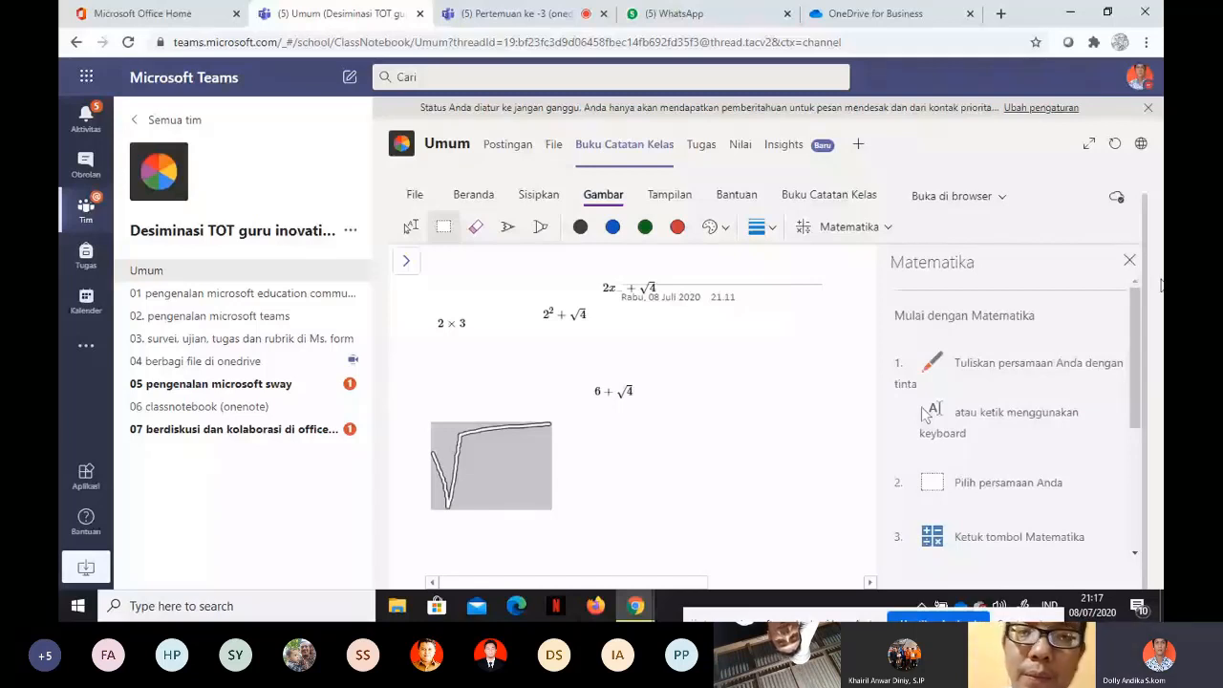
pyautogui.click(406, 259)
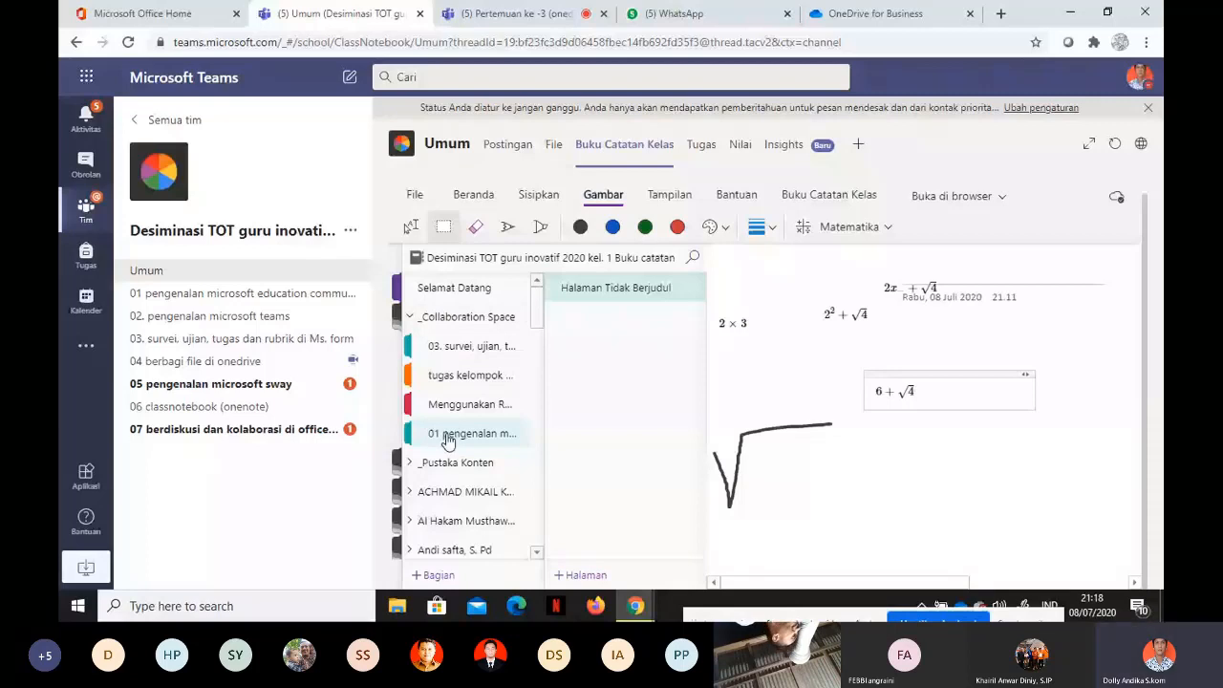
pyautogui.click(463, 404)
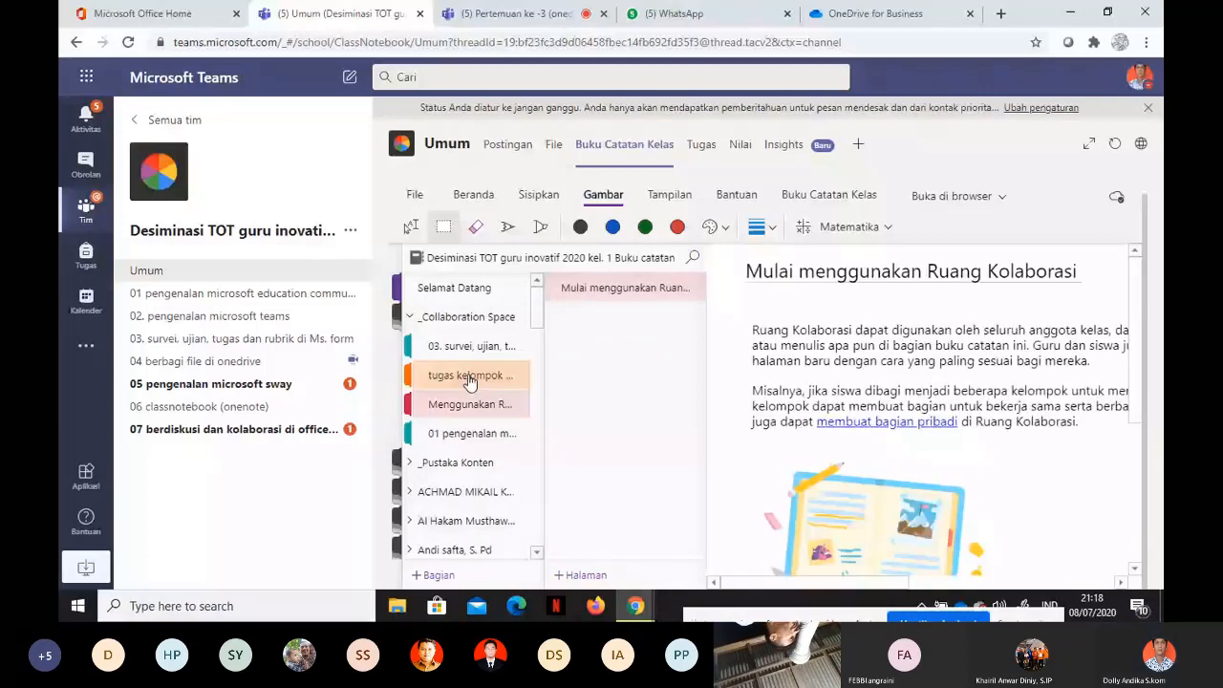
# Open the first page of the tugas kelompok kelas section and place the cursor in the upper answer beside the dance picture
pyautogui.click(468, 378)
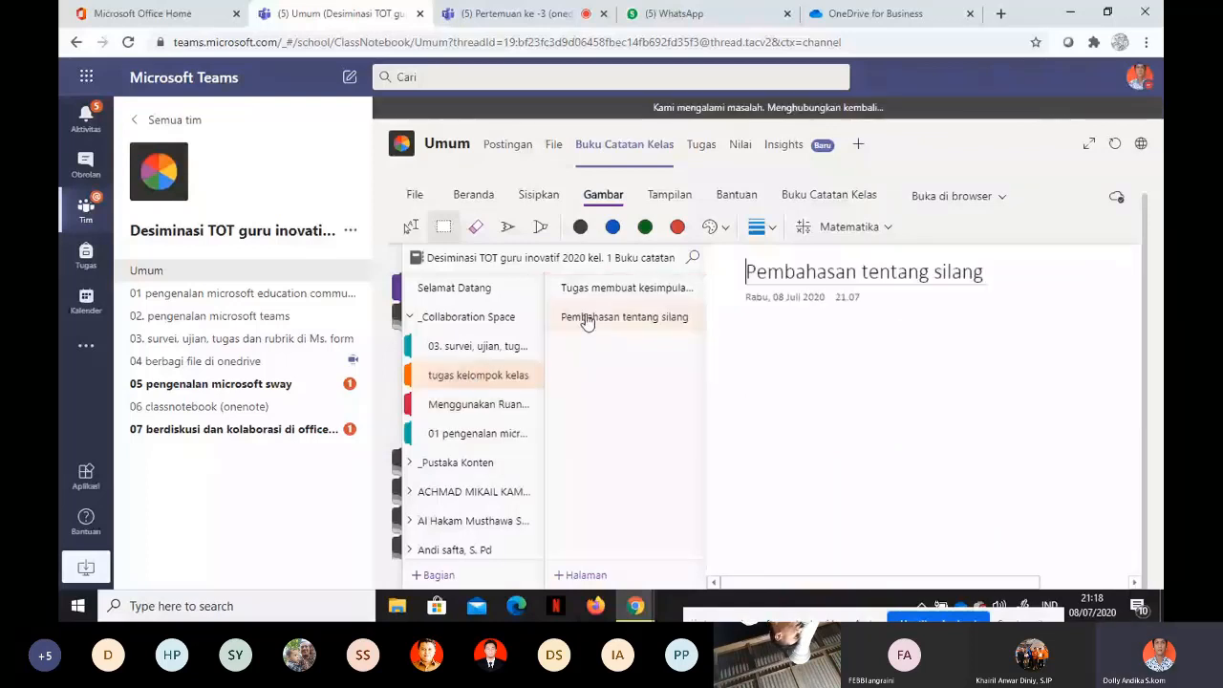
pyautogui.click(592, 291)
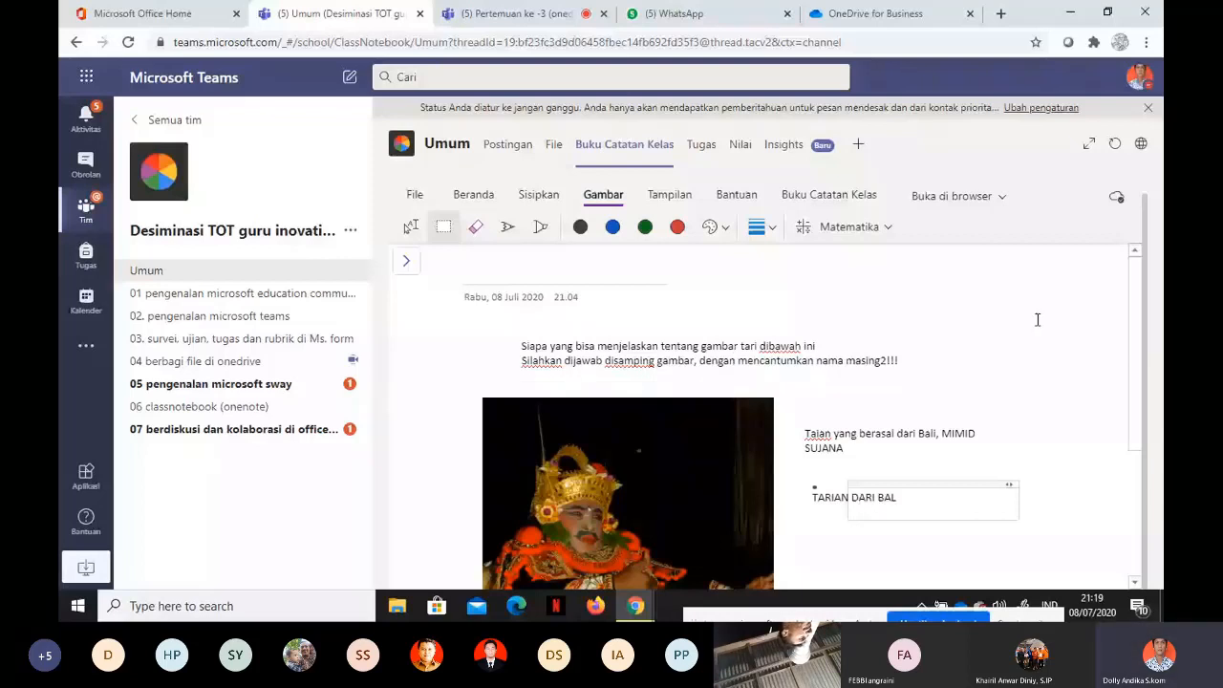
pyautogui.click(906, 450)
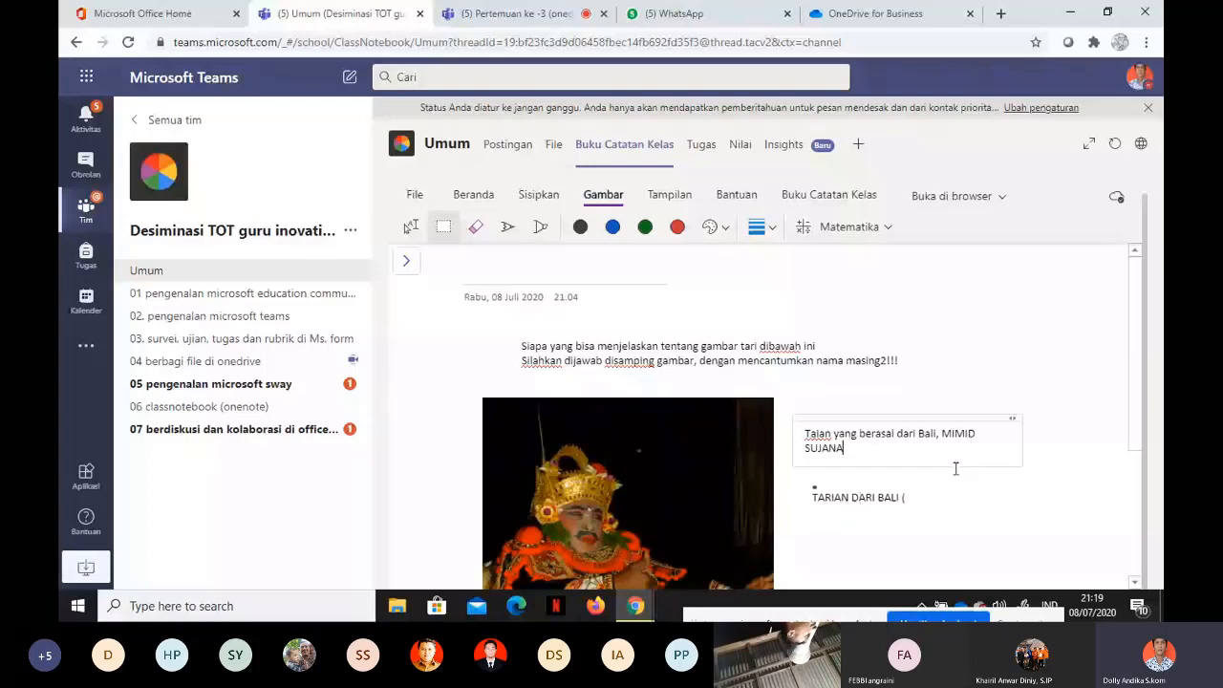